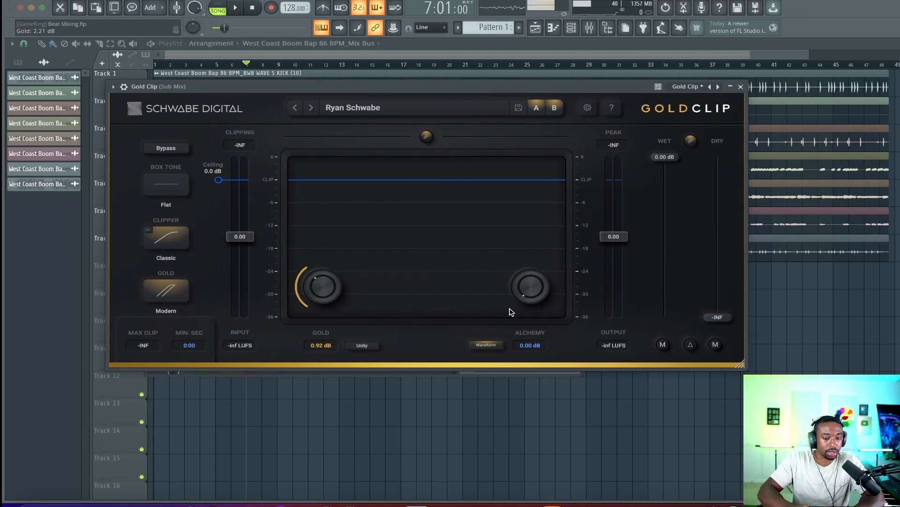
Raise the Gold Clip's Gold amount to about 1.40 dB while playing back the mix
key(space)
drag(316, 285, 332, 277)
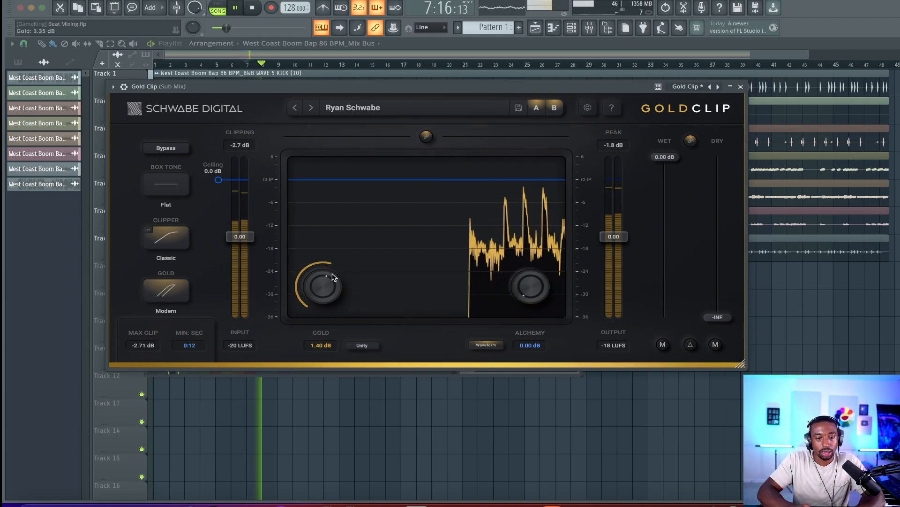
key(space)
Raise the Gold Clip input gain to 7.15 dB, audition the result, and close the plugin window
drag(250, 239, 252, 198)
key(space)
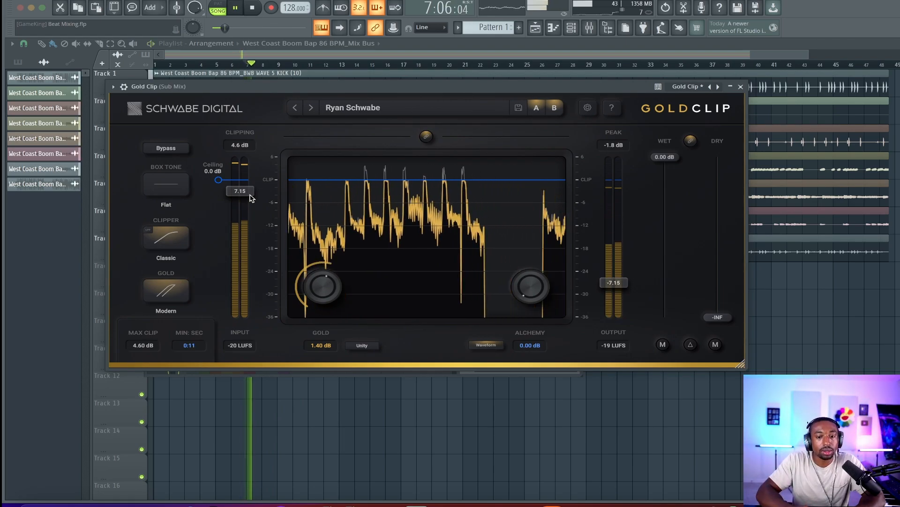
key(space)
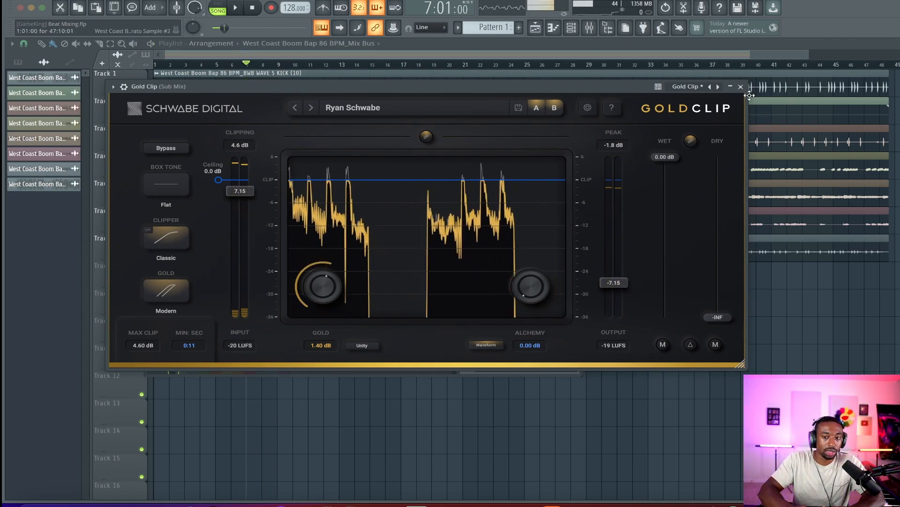
click(741, 87)
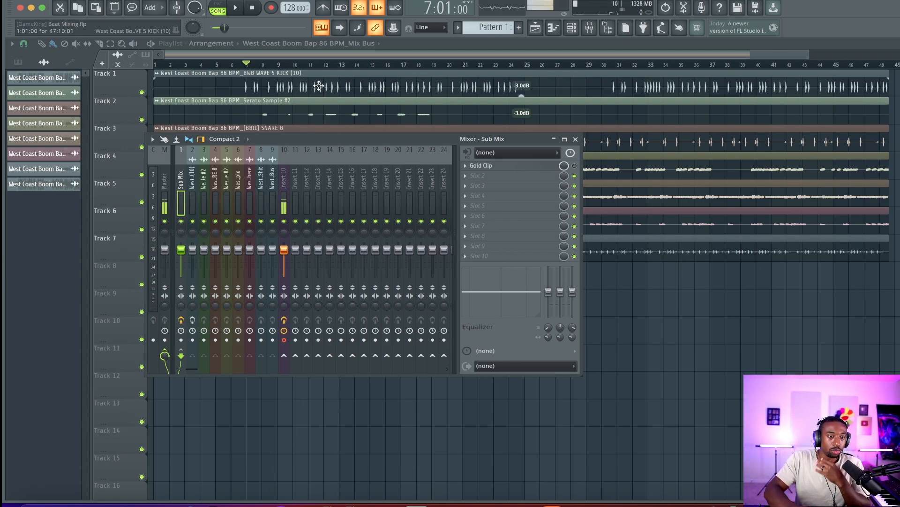
Lower the snare track's clip gain to -2.0 dB while auditioning playback
key(space)
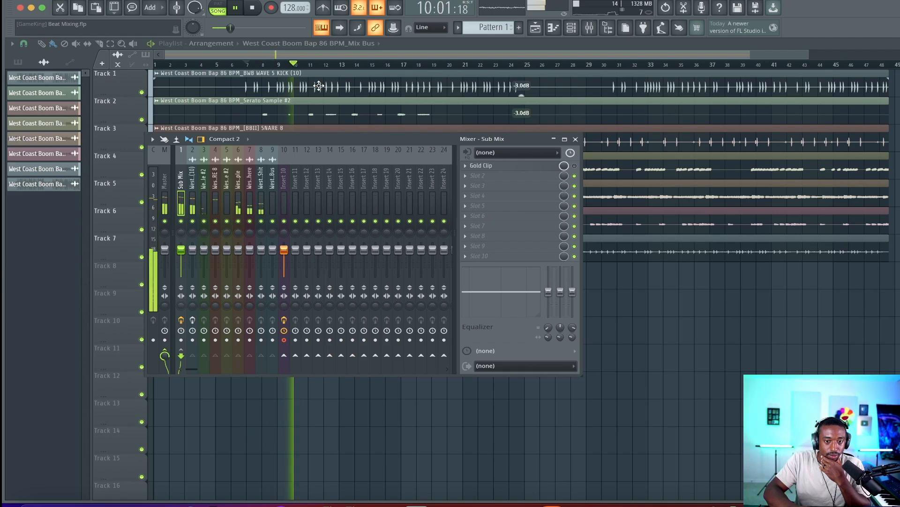
key(space)
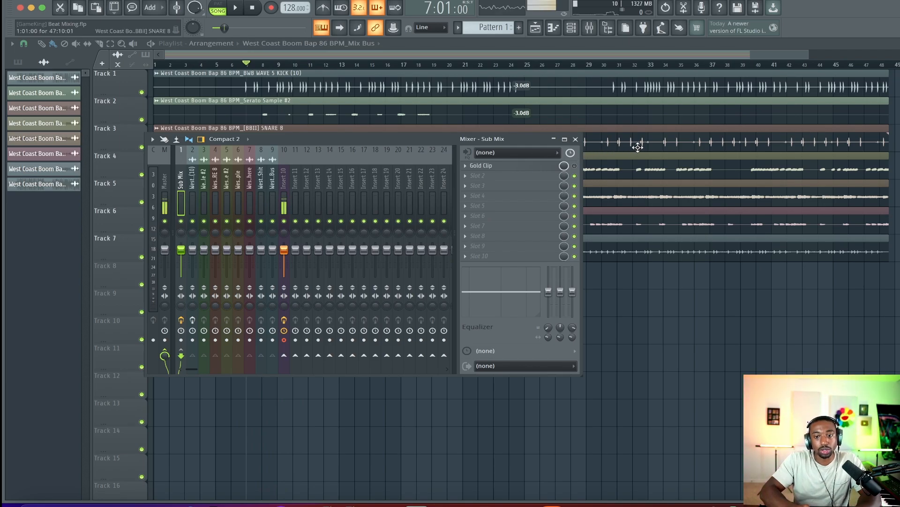
drag(453, 136, 452, 187)
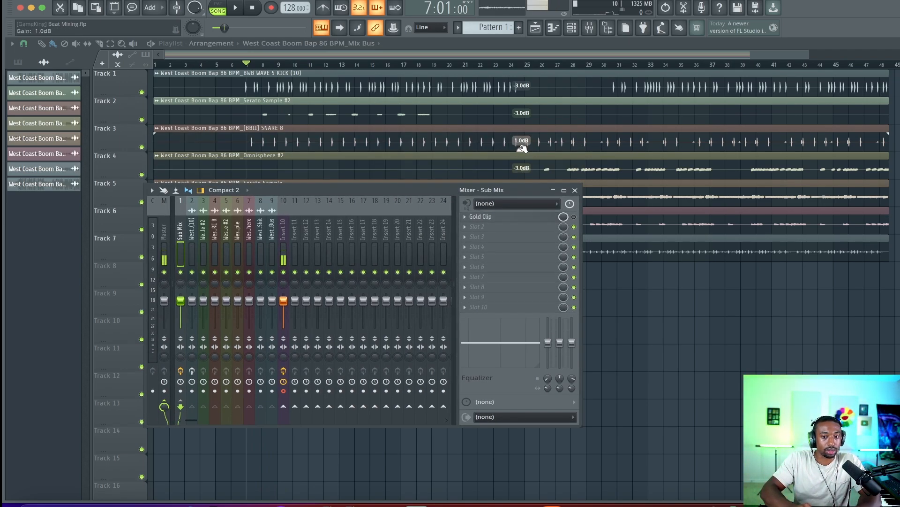
drag(522, 149, 521, 150)
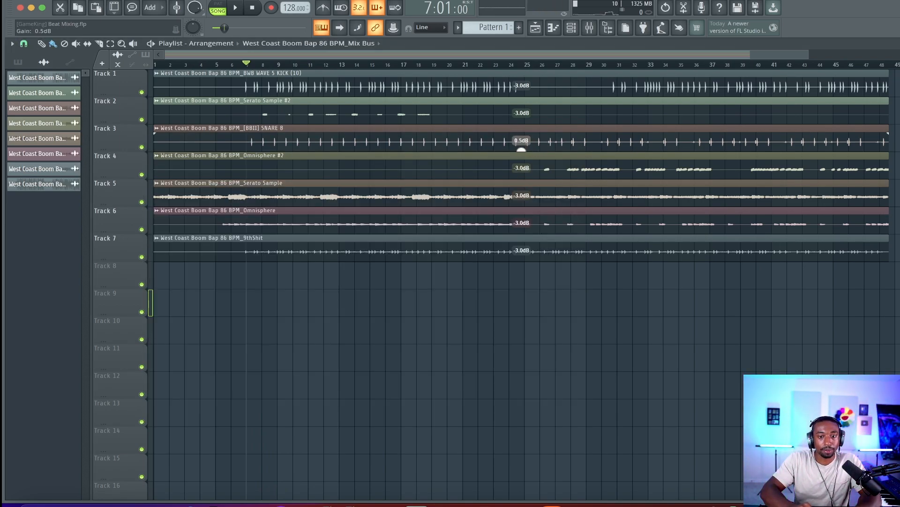
key(space)
drag(521, 149, 522, 152)
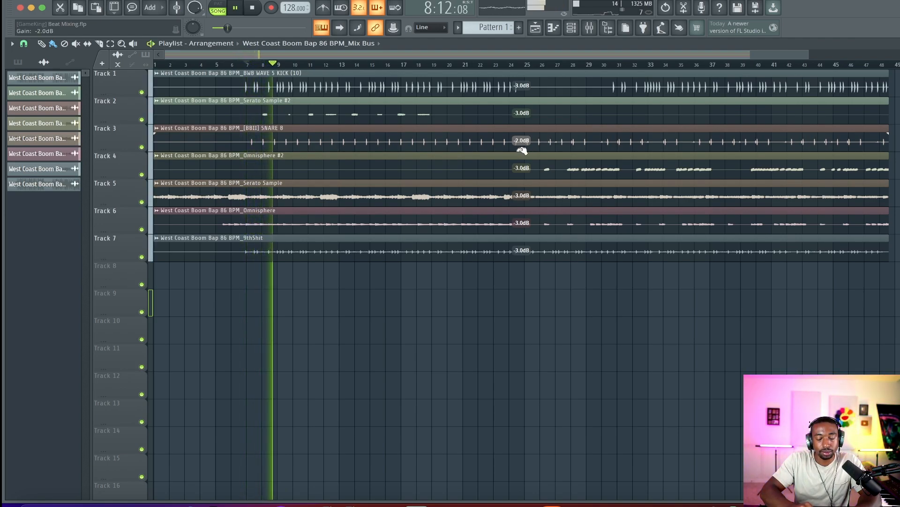
key(space)
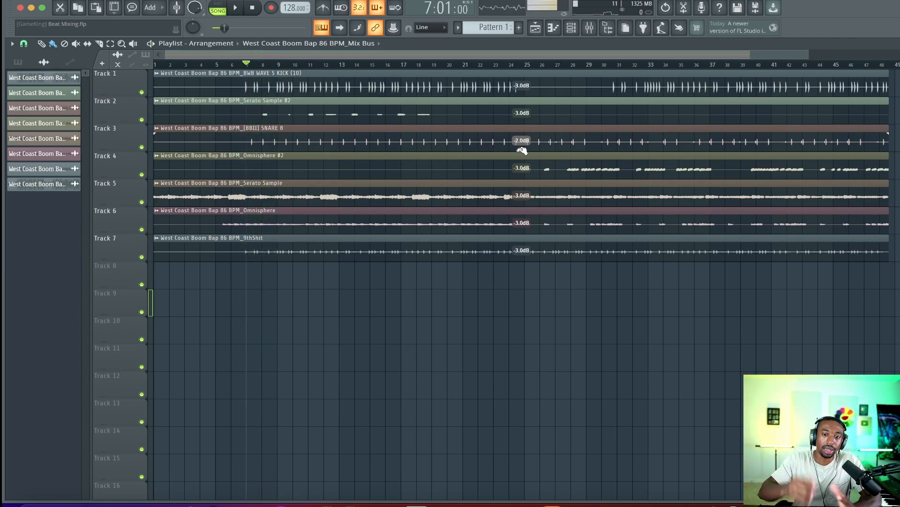
Open the mixer and listen to the Sub Mix bus with the Gold Clip slot toggled off
click(589, 33)
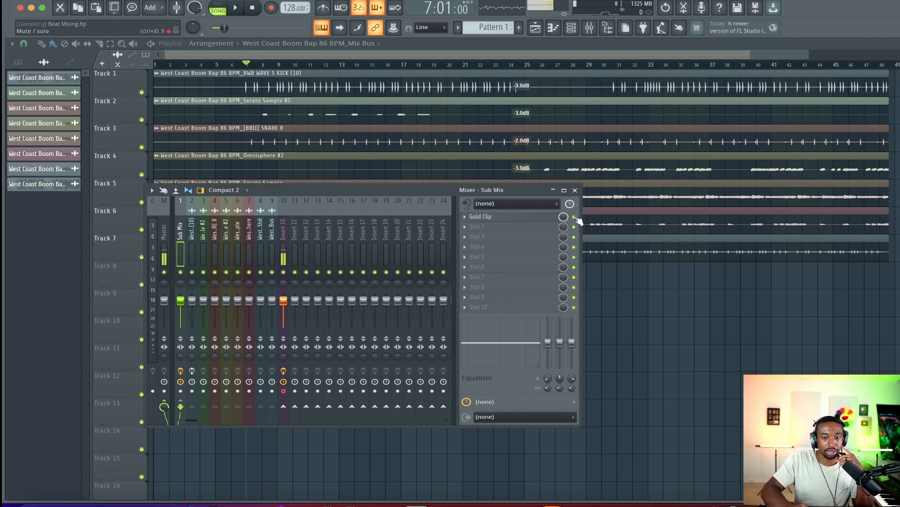
key(space)
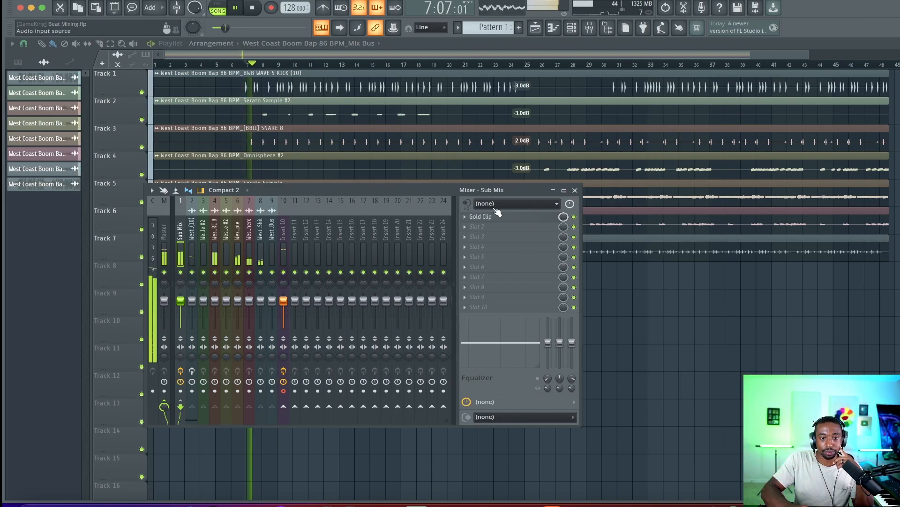
key(space)
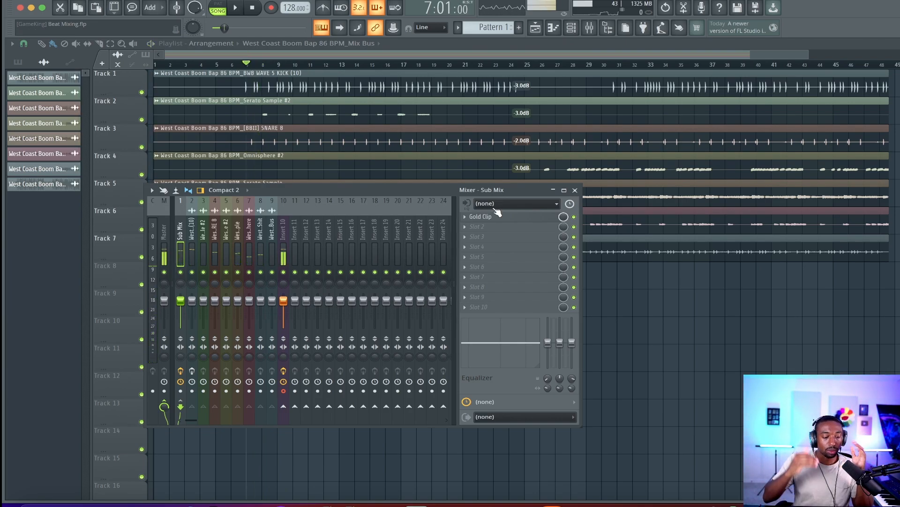
click(574, 217)
key(space)
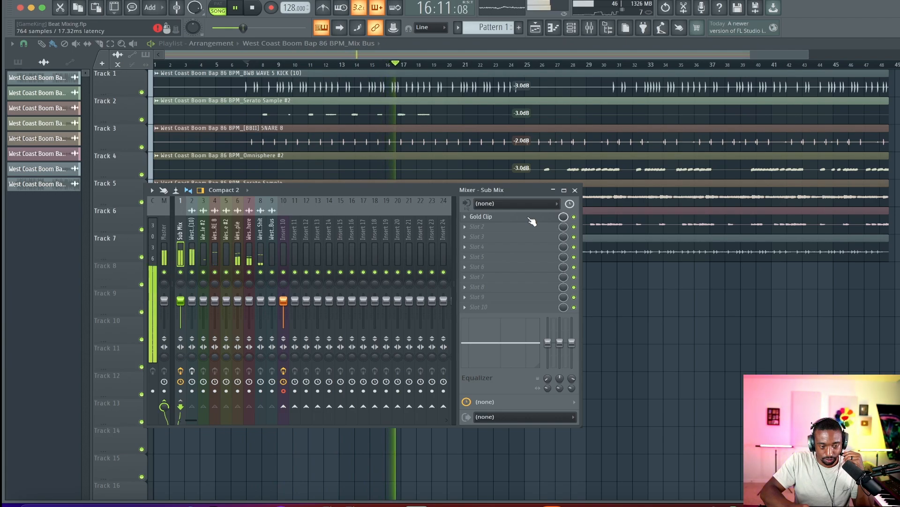
key(space)
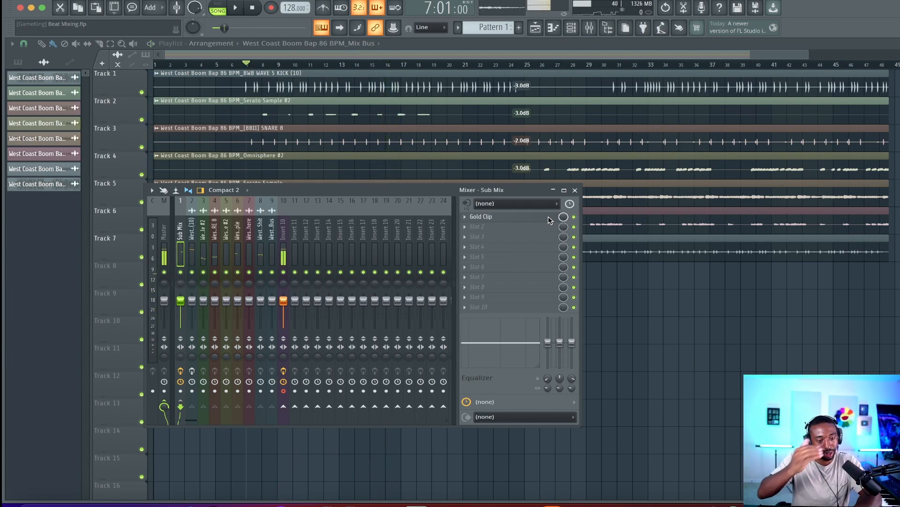
Re-enable and open Gold Clip, set its input gain to 4.00 dB, audition, then close the plugin and mixer
click(547, 217)
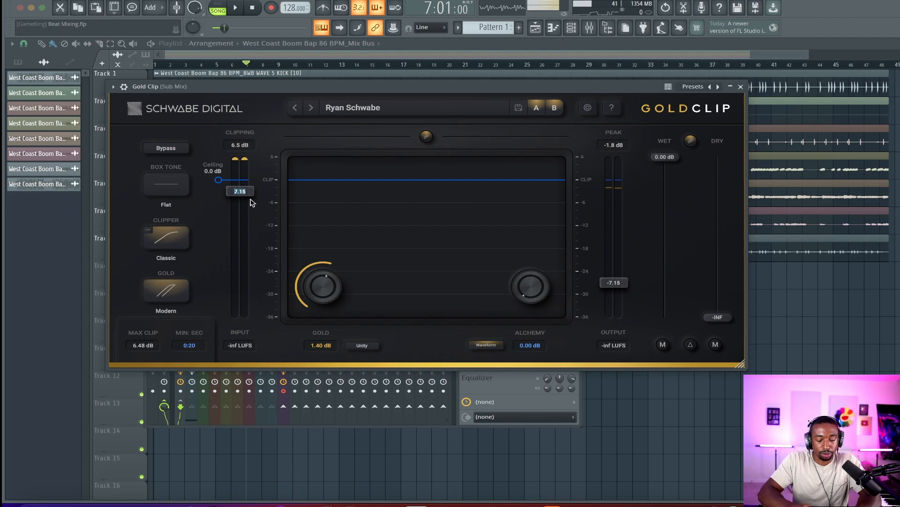
key(Return)
key(space)
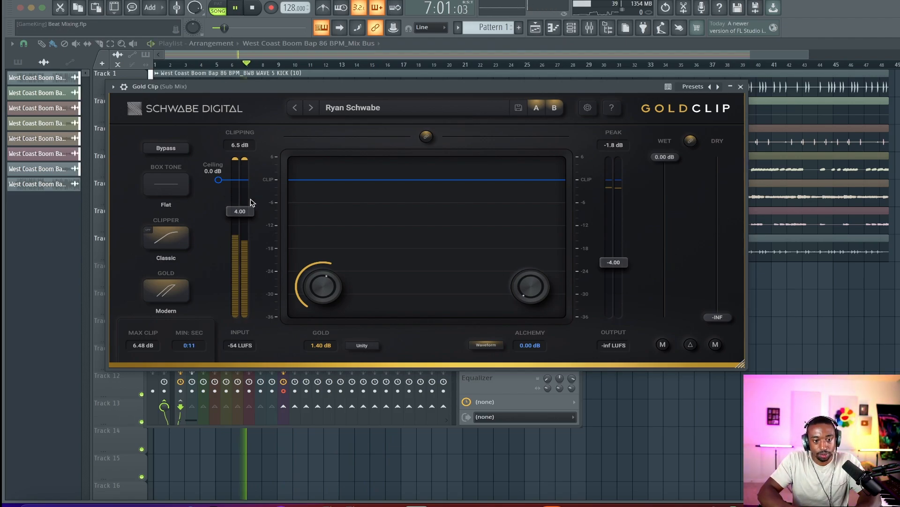
click(244, 157)
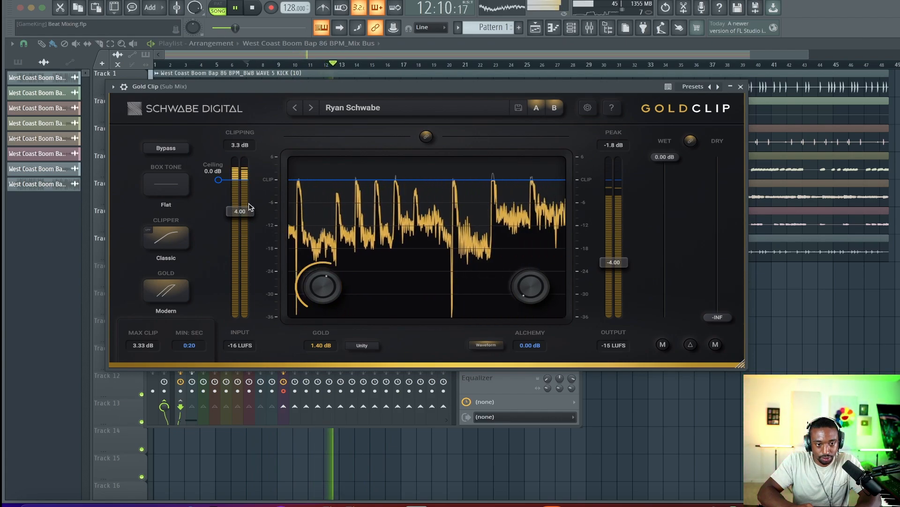
key(space)
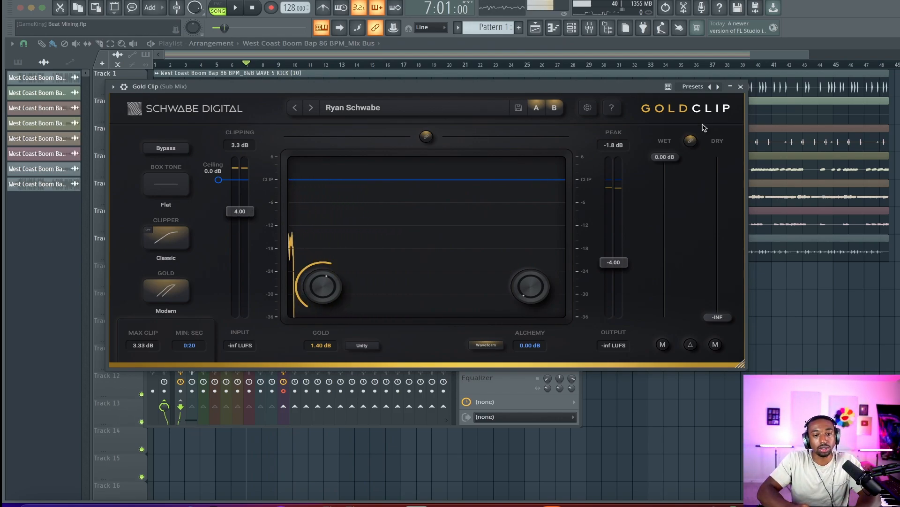
key(Escape)
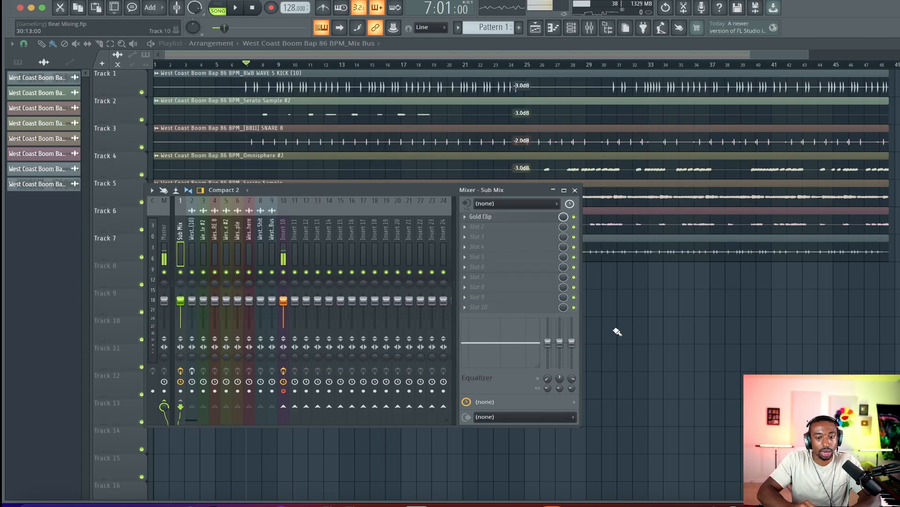
key(Escape)
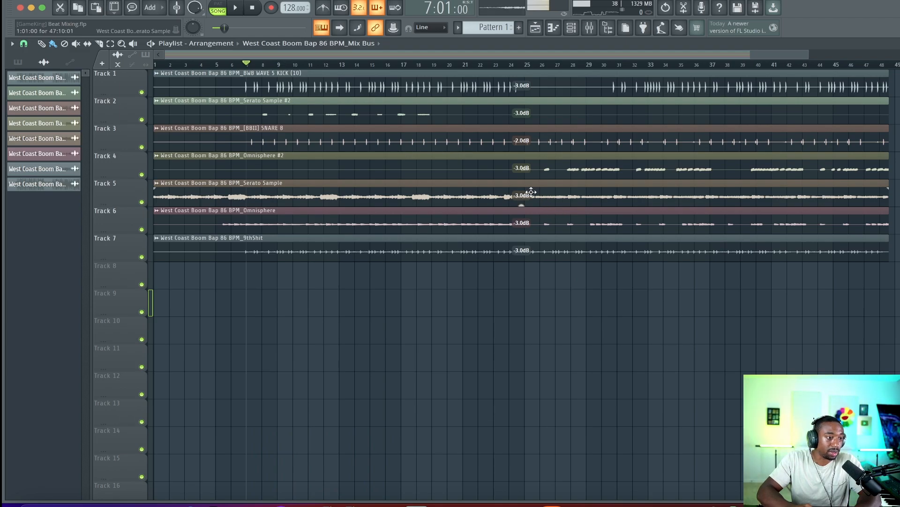
Play back the mix with the mixer open, then raise the Serato Sample clip's gain to -1.1 dB
click(590, 30)
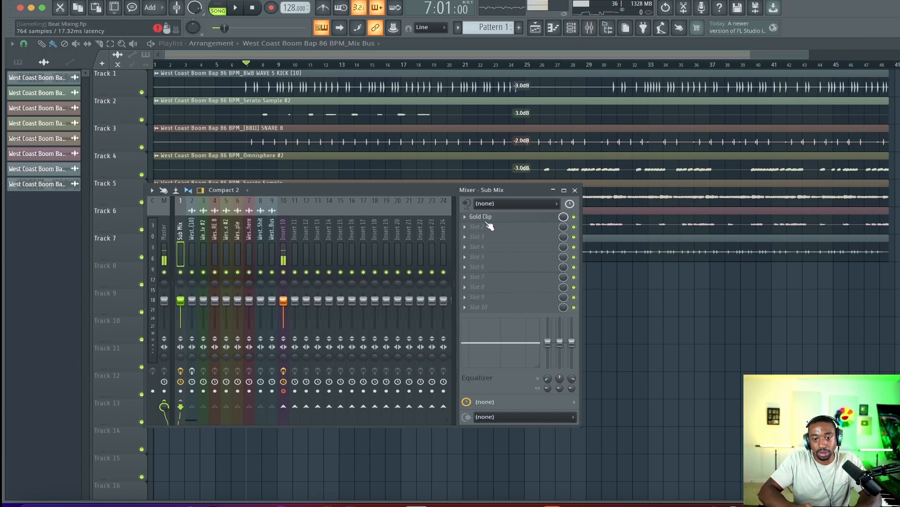
key(space)
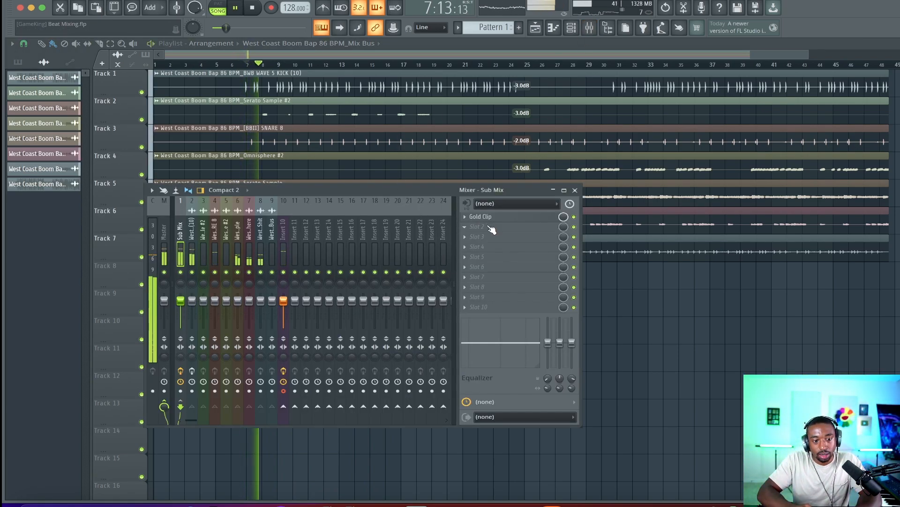
key(space)
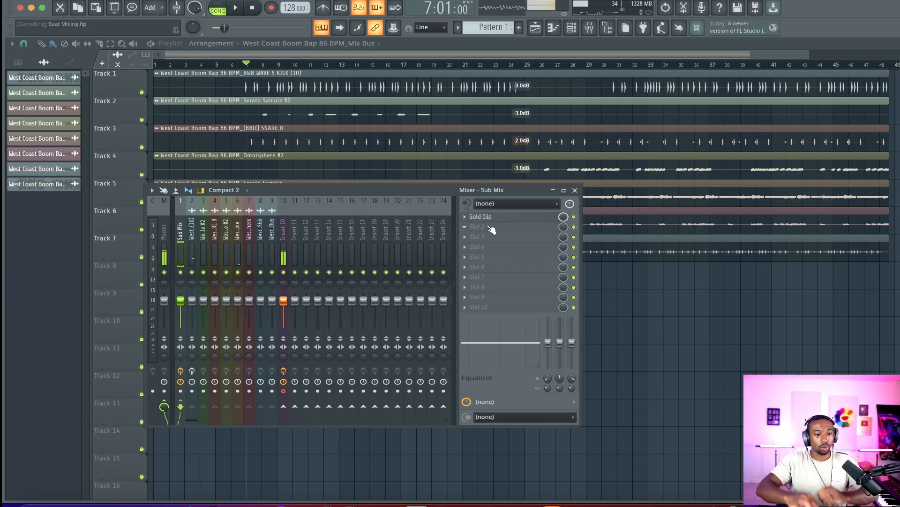
key(space)
key(space)
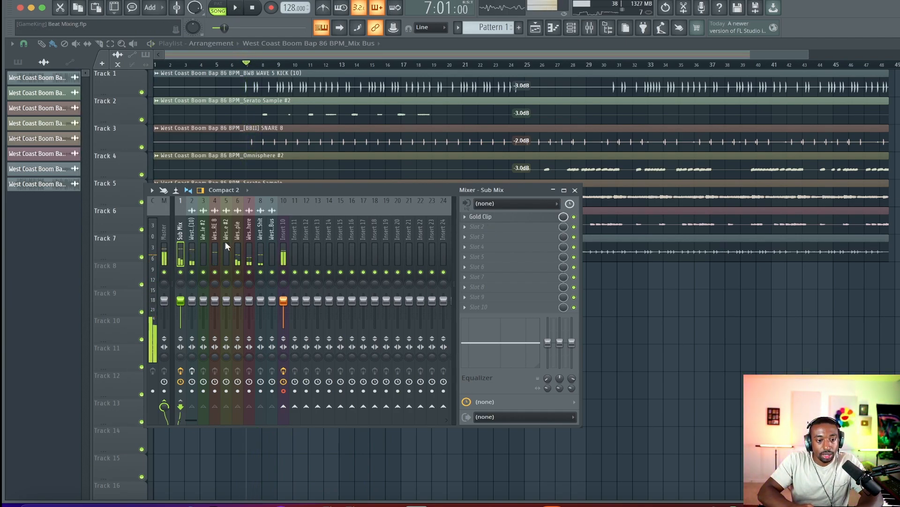
key(space)
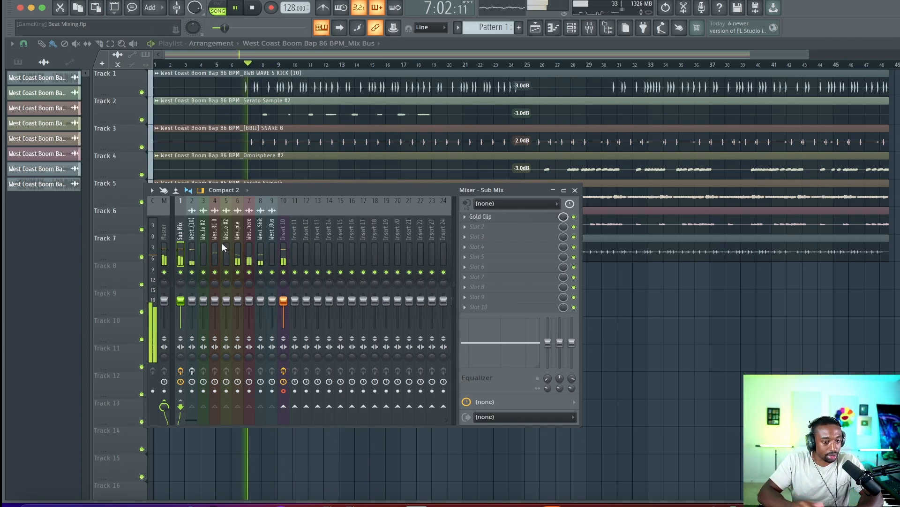
click(251, 254)
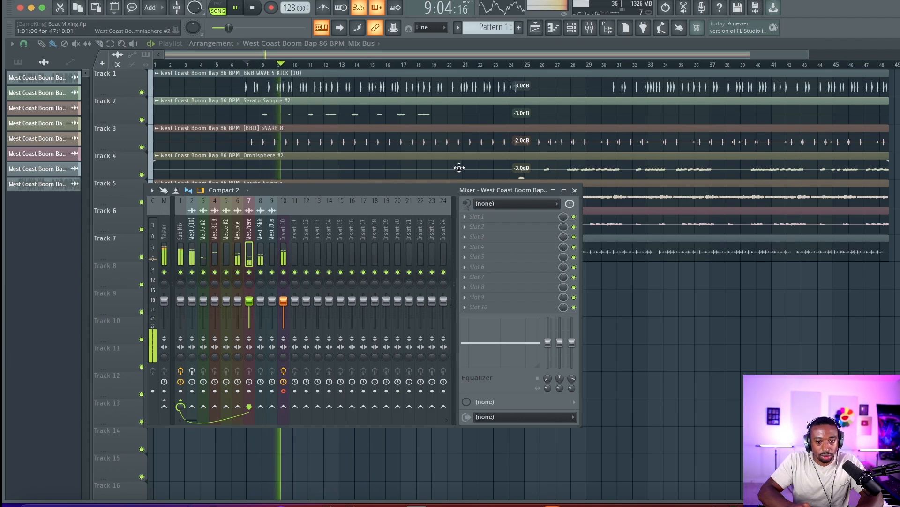
drag(435, 190, 433, 281)
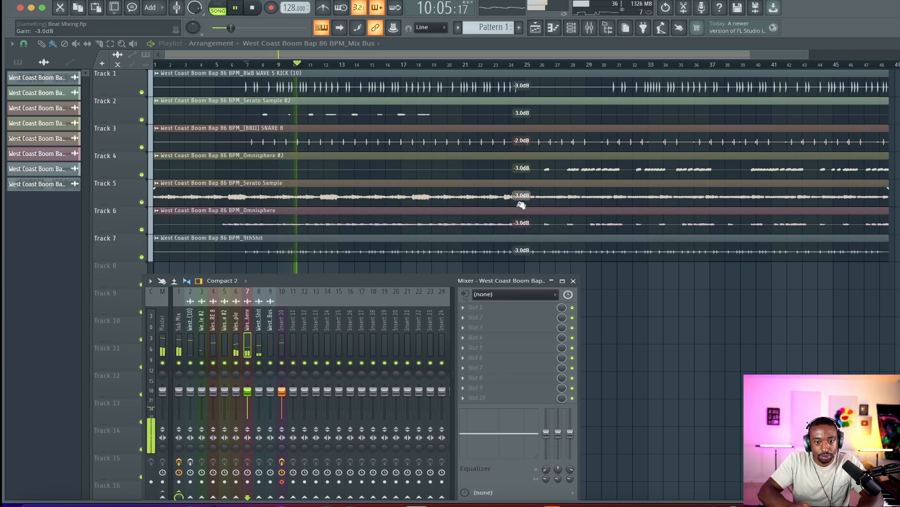
drag(521, 205, 521, 201)
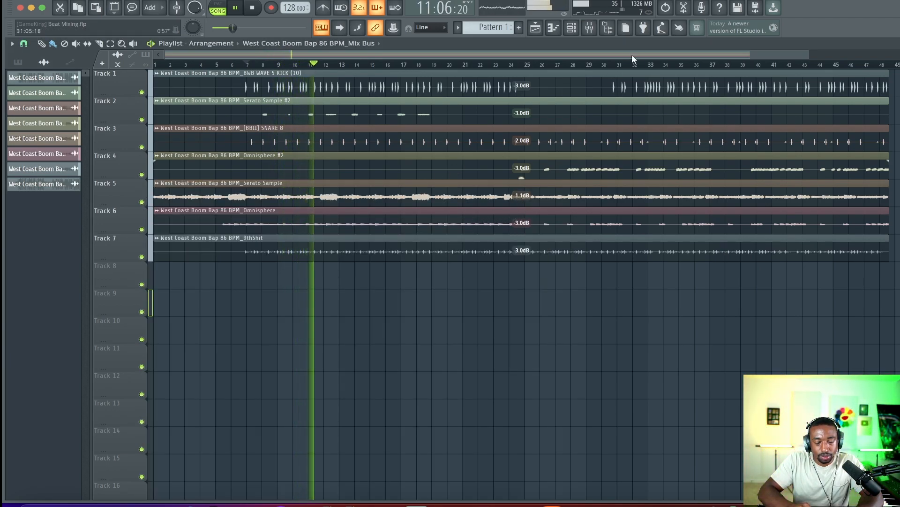
Insert FabFilter Pro-Q 3 into the first effect slot of the Serato Sample mixer track
click(590, 27)
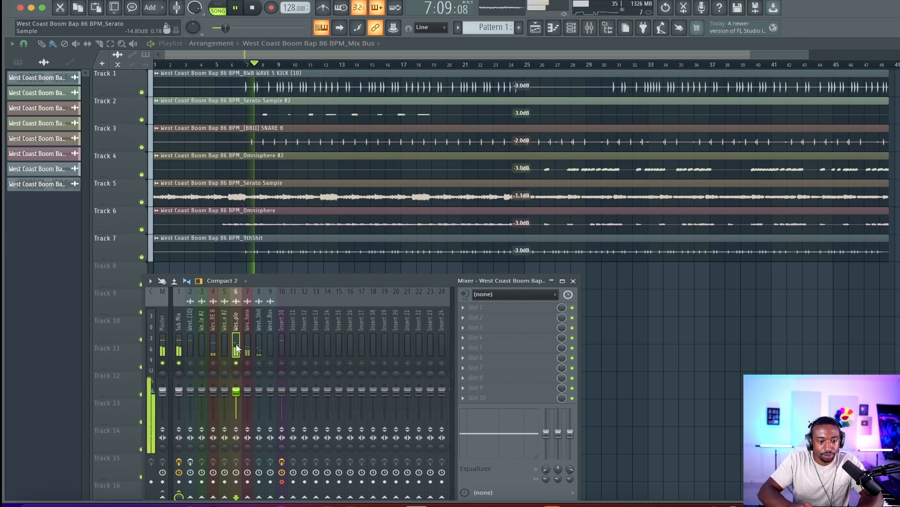
click(241, 331)
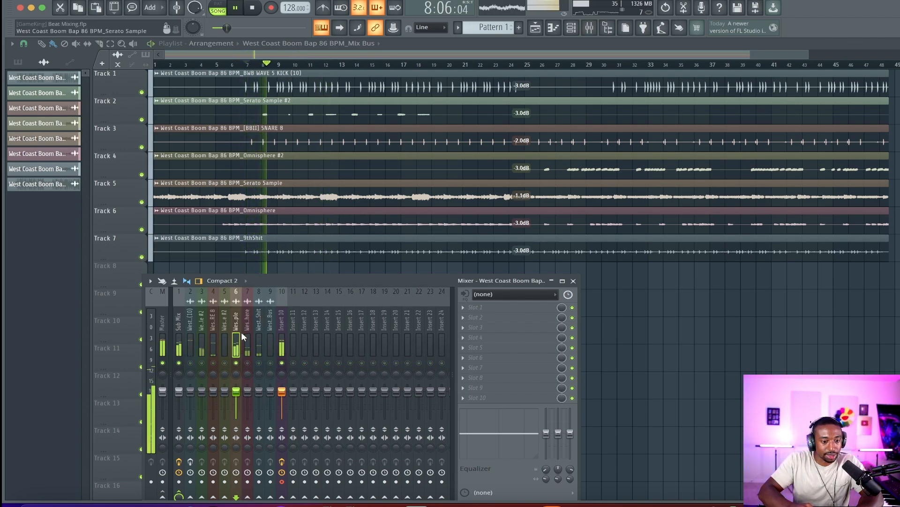
click(486, 306)
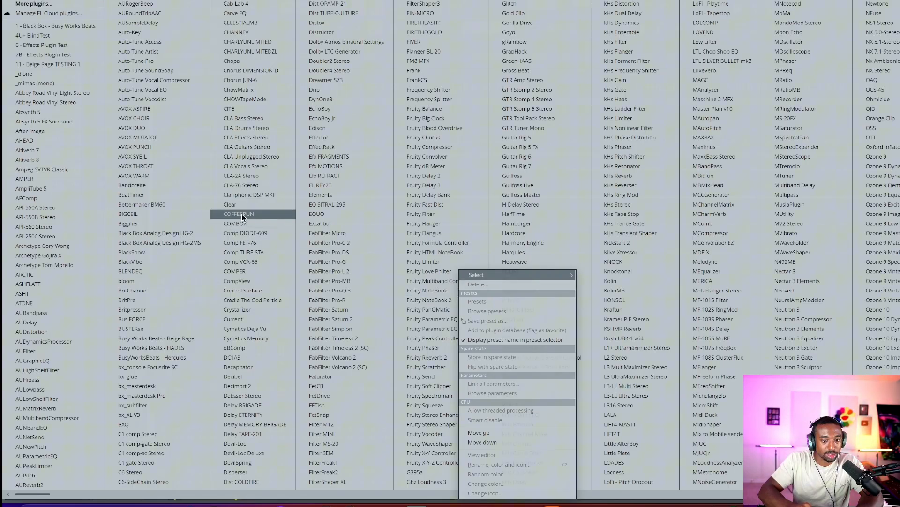
click(342, 290)
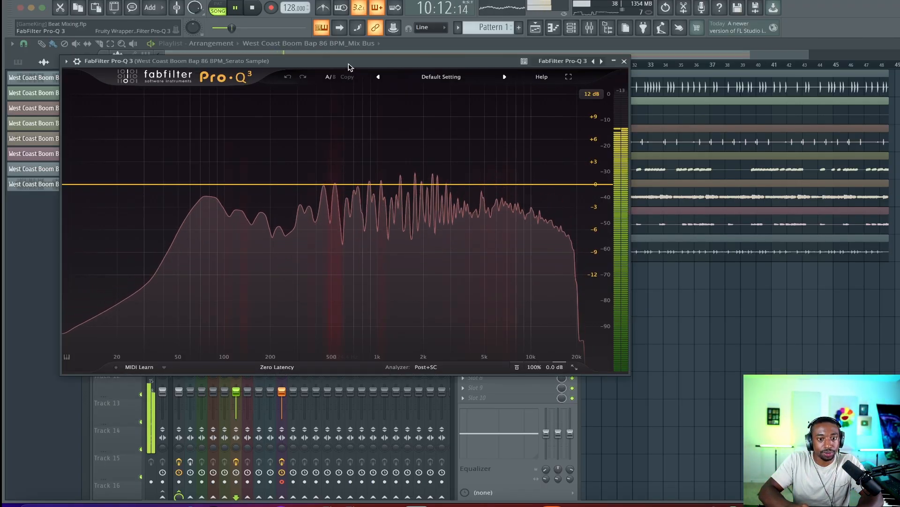
Switch Pro-Q 3's processing mode to Natural Phase and review the analyzer options while playing the mix
click(292, 369)
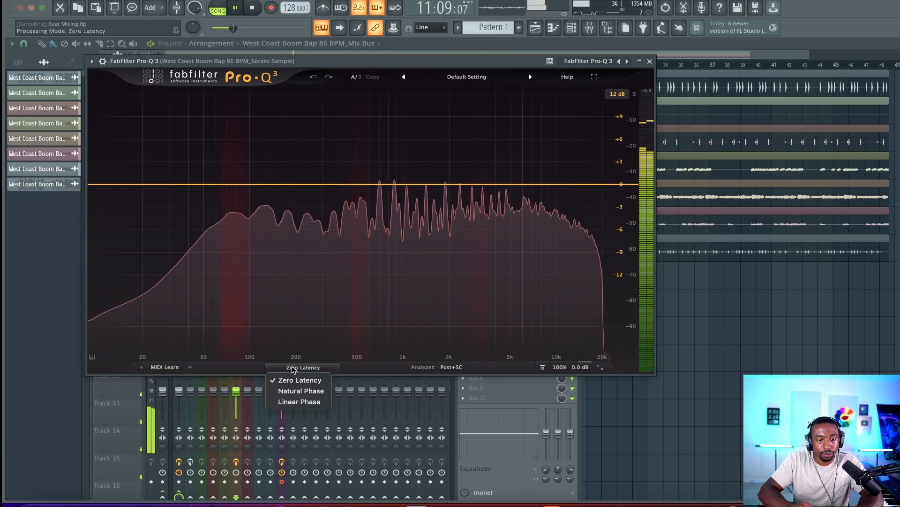
click(301, 391)
key(space)
click(451, 367)
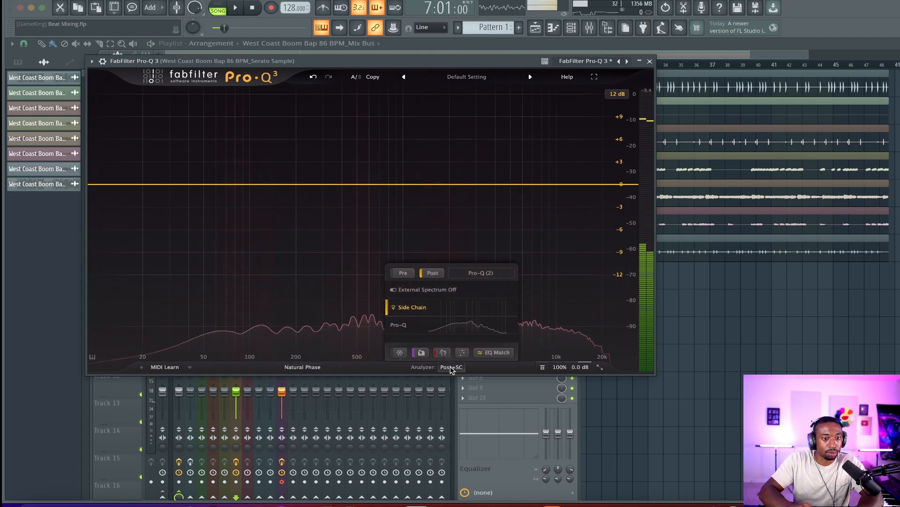
click(449, 367)
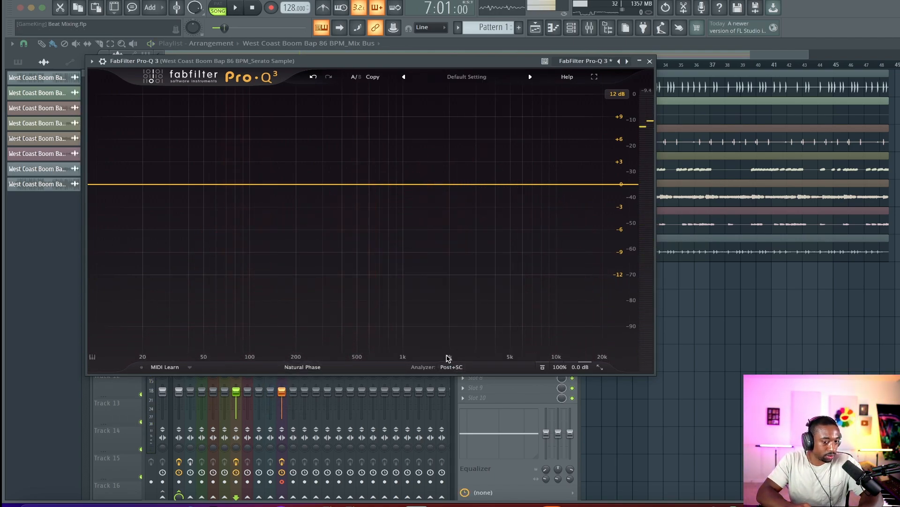
click(450, 367)
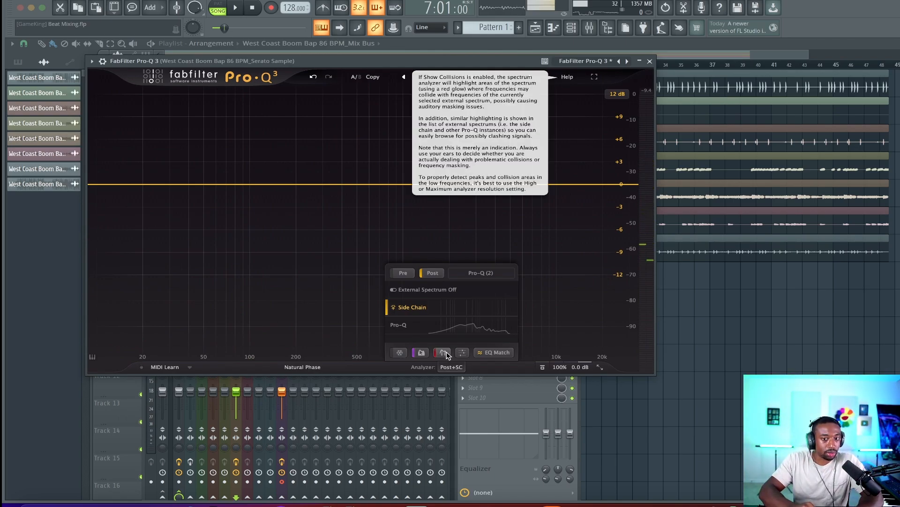
key(space)
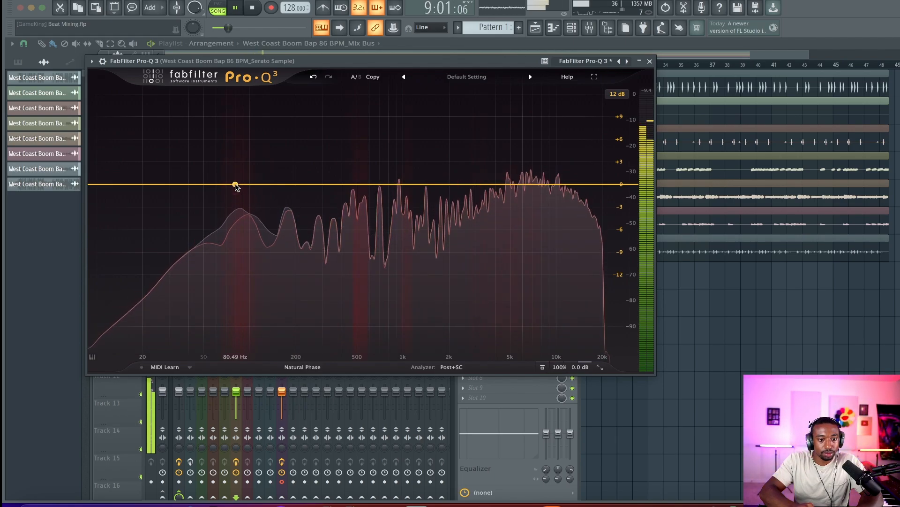
Add a bell band at about 84 Hz, boosting it +2.38 dB with a Q of 0.764
click(237, 184)
key(space)
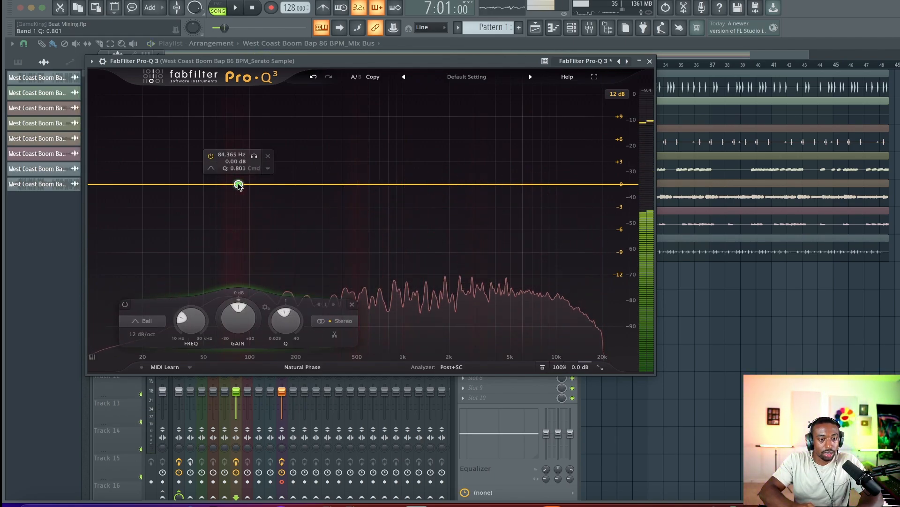
scroll(238, 186, down, 1)
drag(239, 318, 249, 299)
key(space)
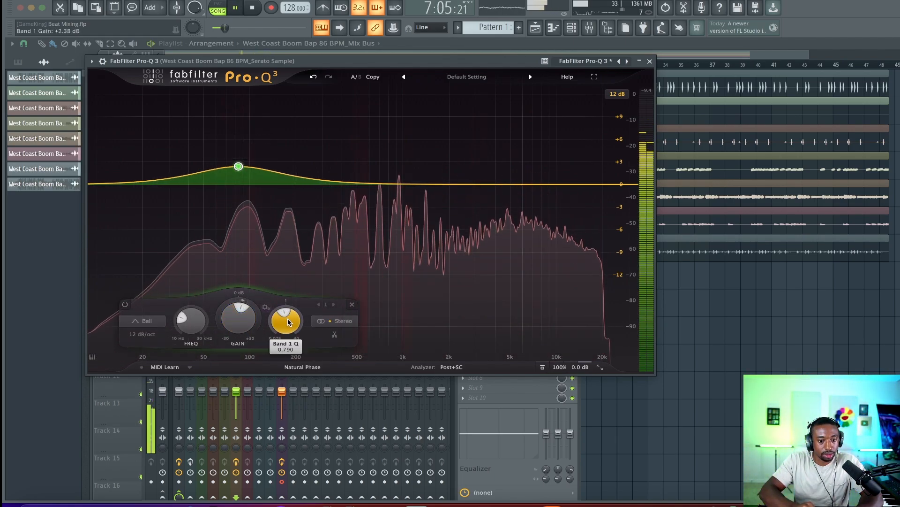
drag(288, 322, 287, 325)
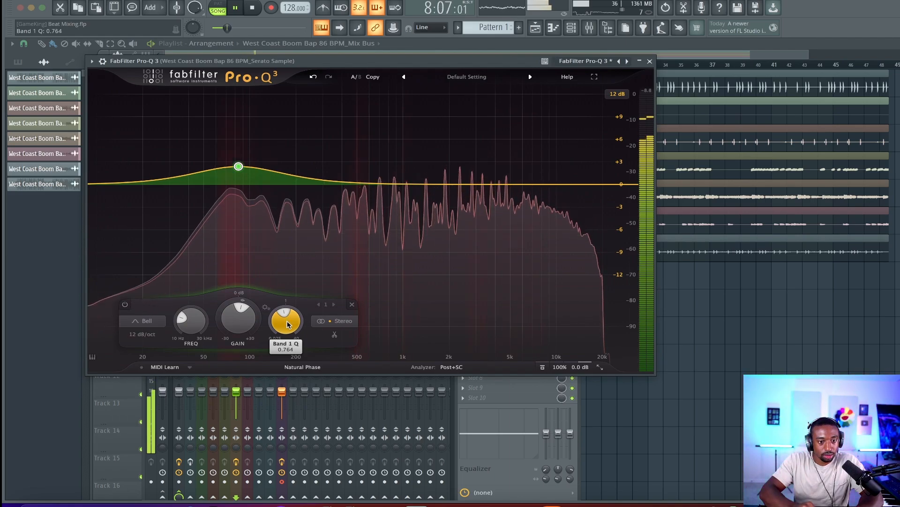
key(space)
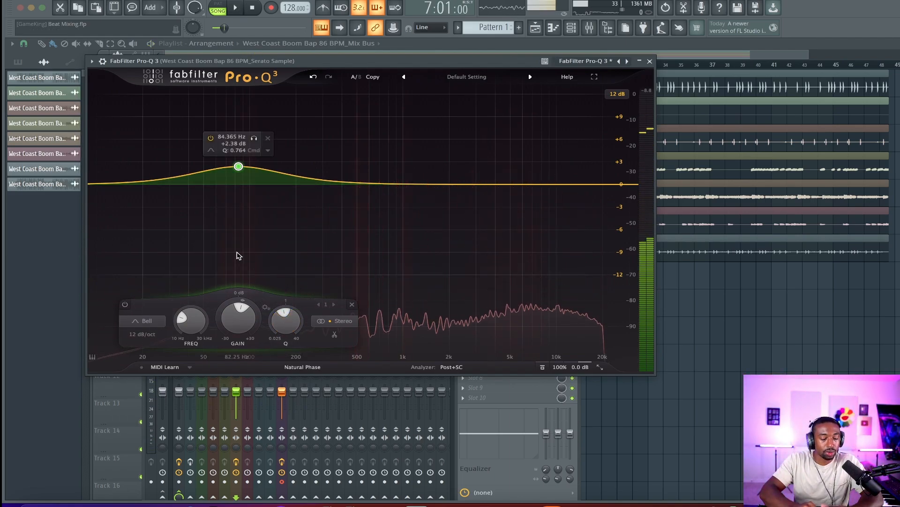
Set the 84 Hz band's stereo placement to Side and play back the sample
click(328, 322)
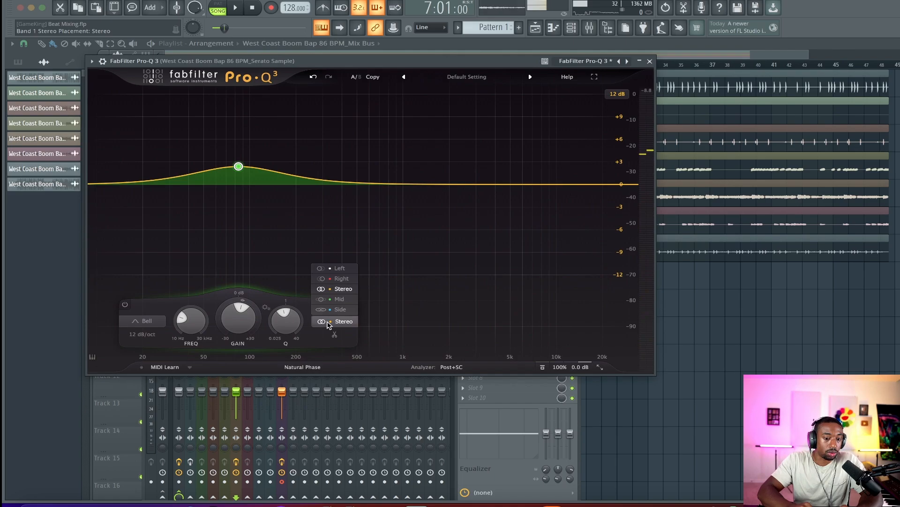
click(240, 169)
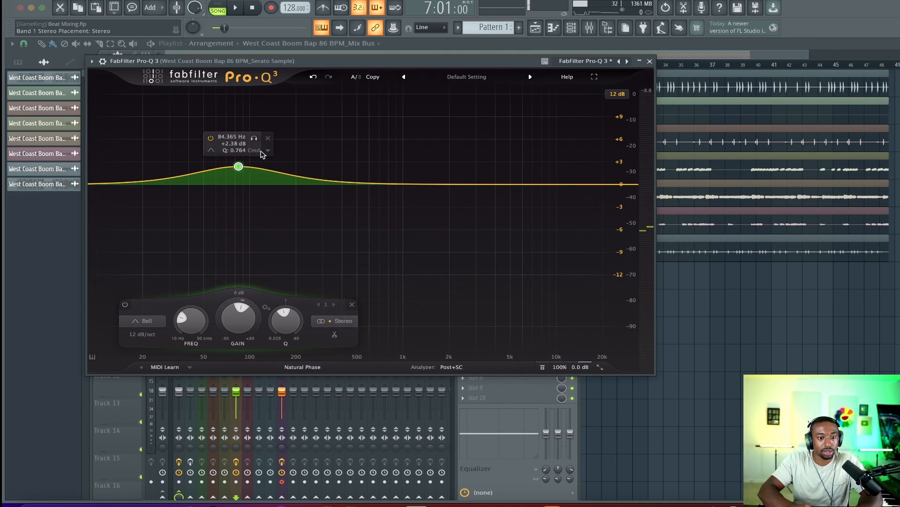
click(268, 150)
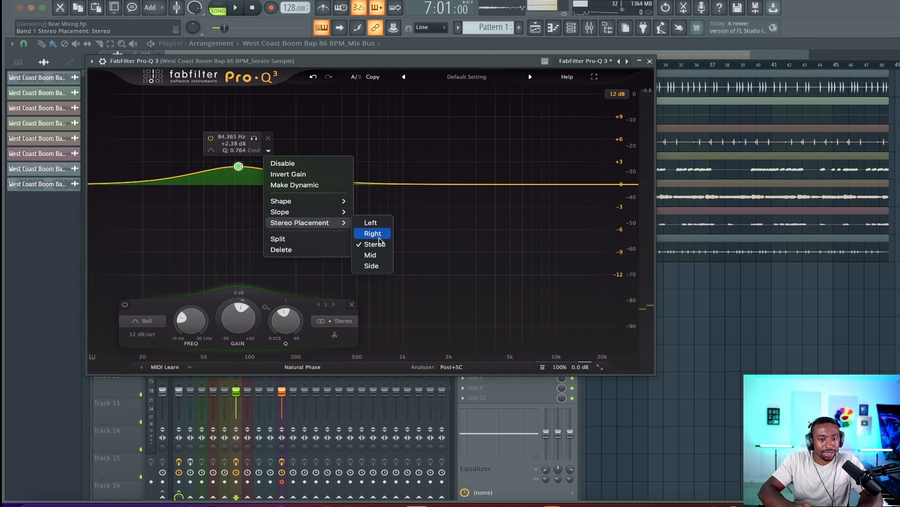
click(371, 266)
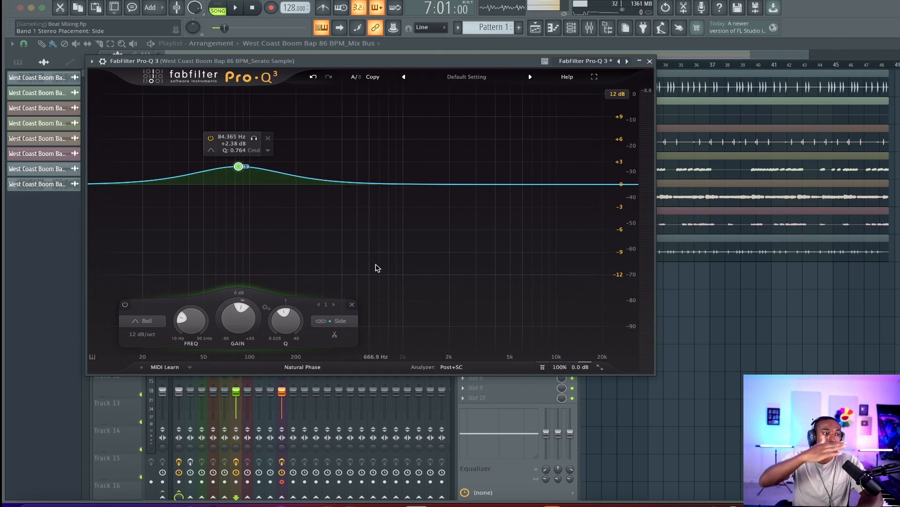
key(space)
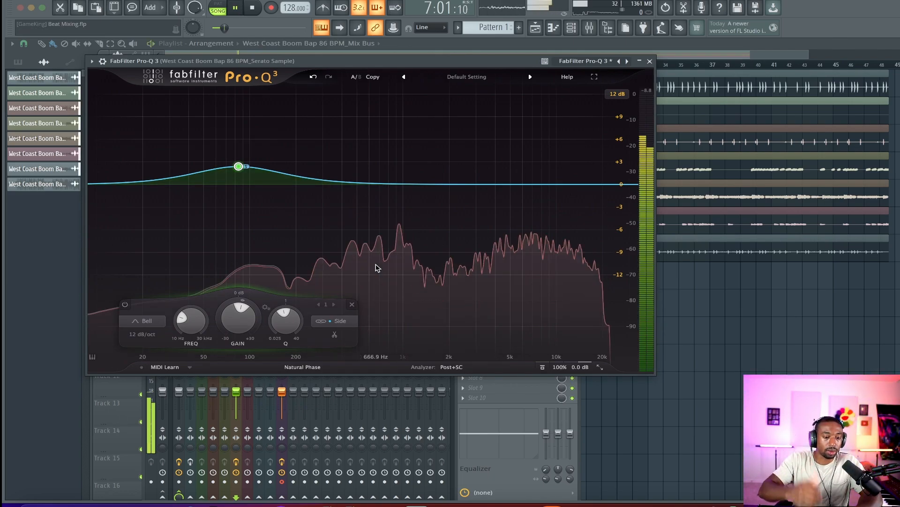
Solo the Side band and raise its gain to +5.64 dB and its Q to 1.189
mouse_move(252, 179)
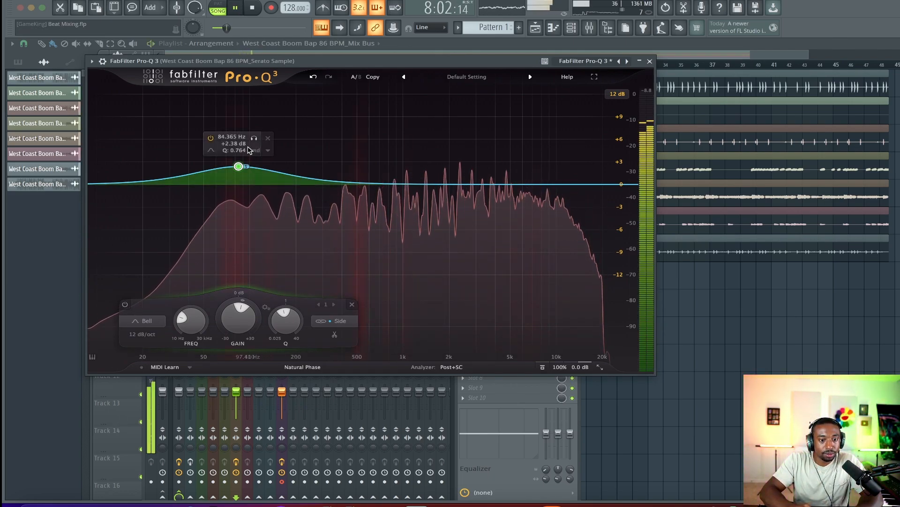
click(254, 139)
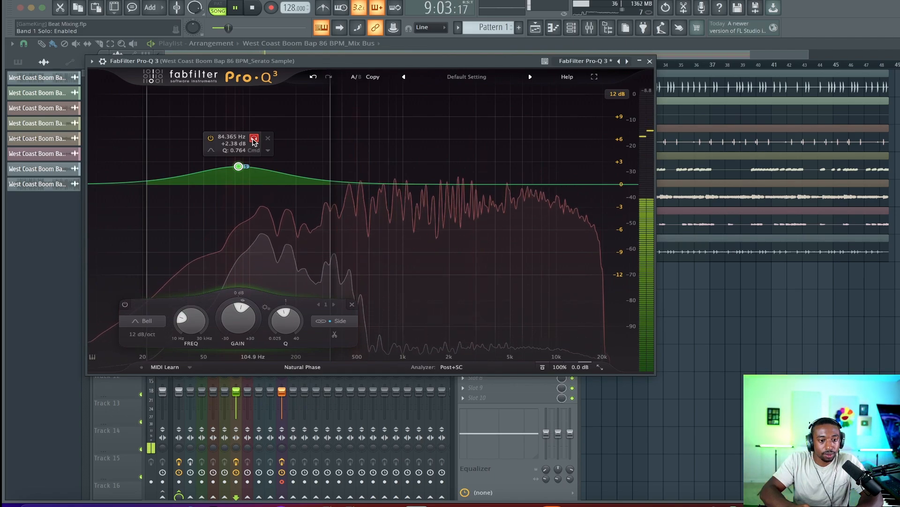
click(254, 138)
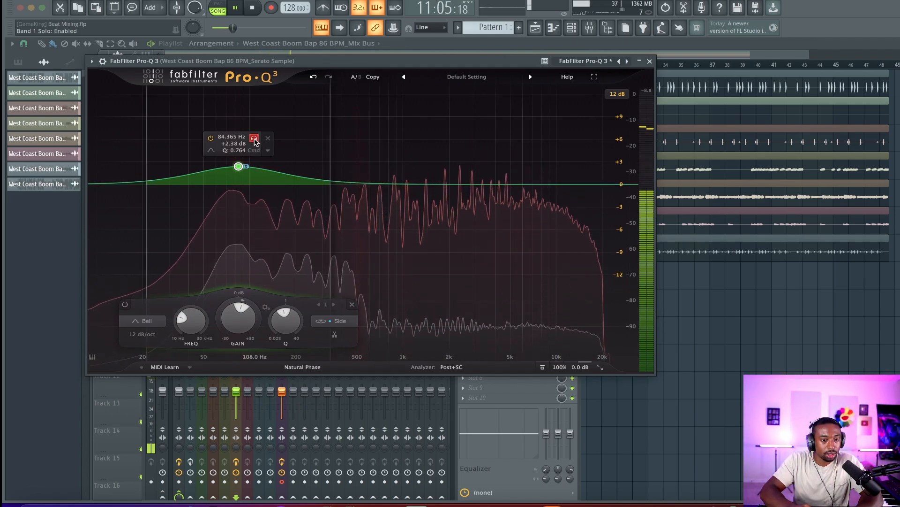
drag(250, 309, 241, 143)
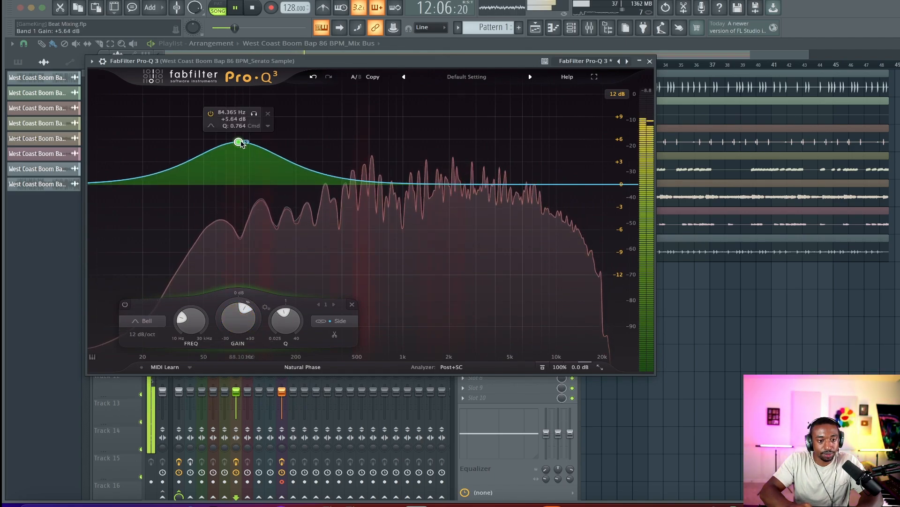
scroll(240, 143, up, 3)
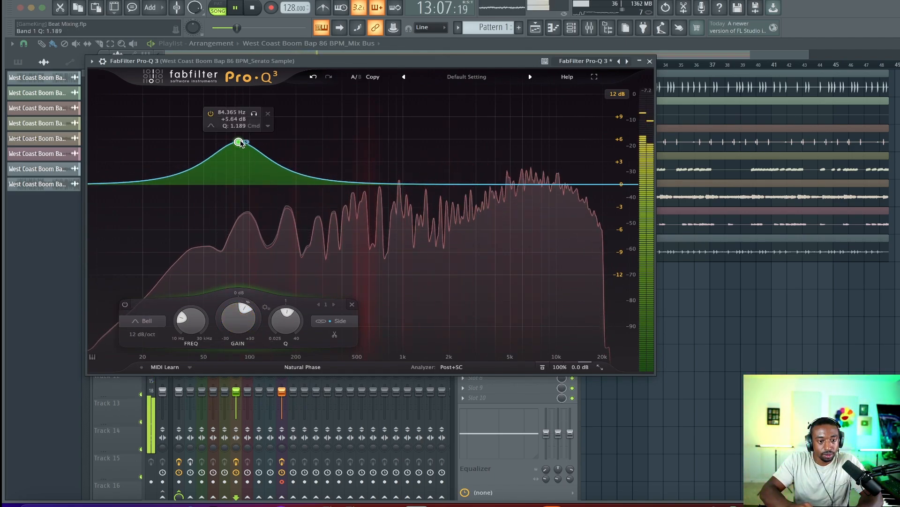
Audition the band soloed, then unsolo it and bring its gain down to +2.25 dB
click(254, 113)
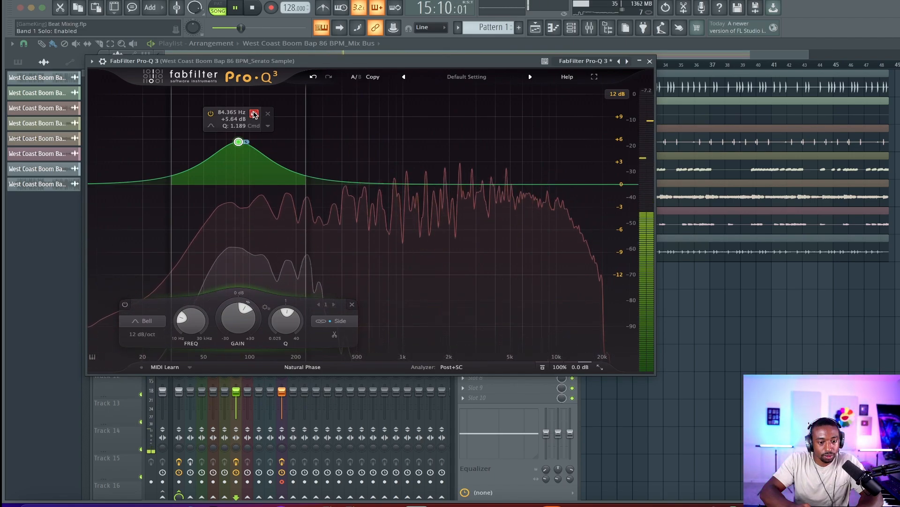
key(space)
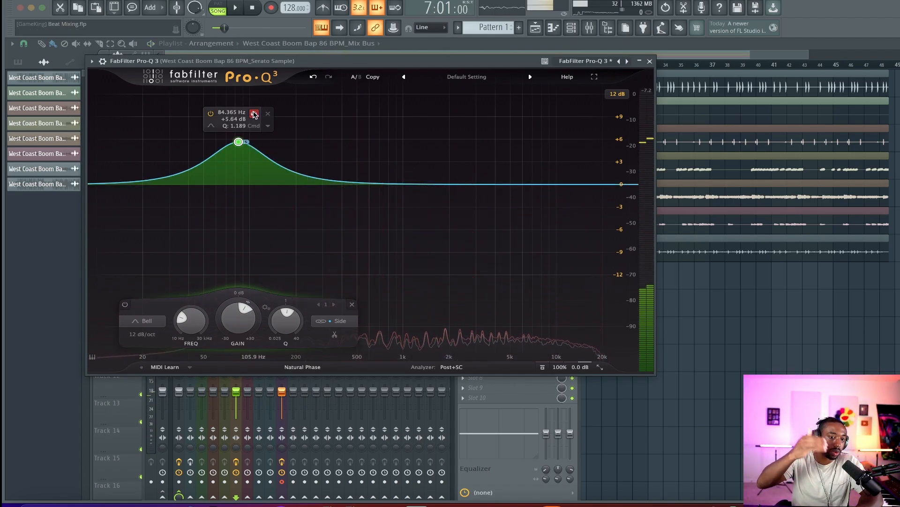
key(space)
click(254, 113)
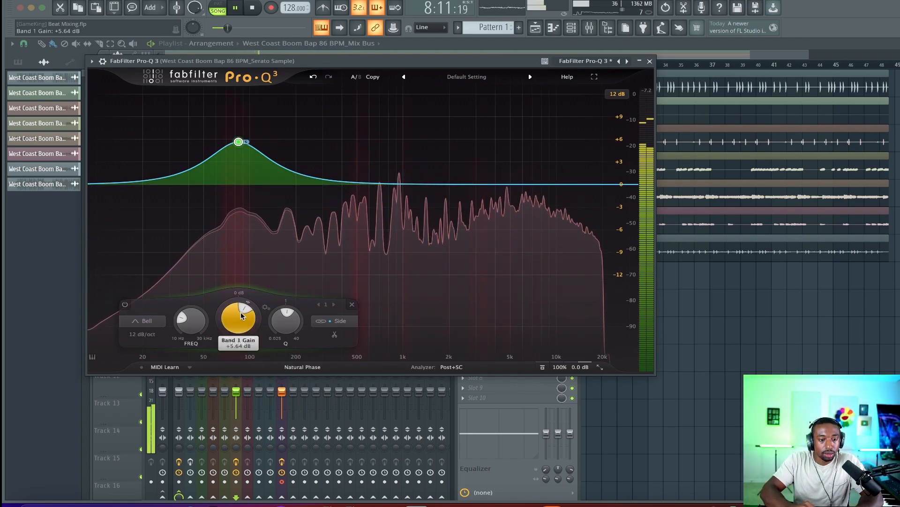
drag(243, 311, 243, 301)
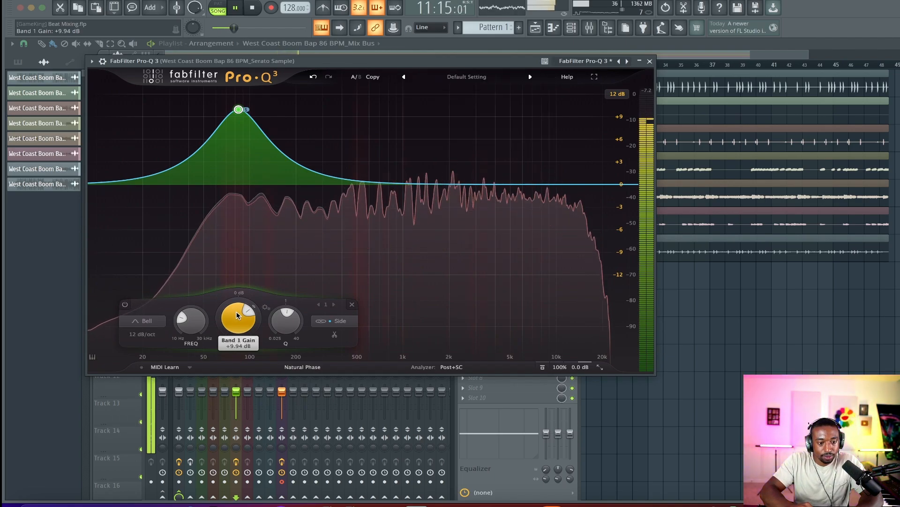
drag(238, 316, 237, 345)
key(space)
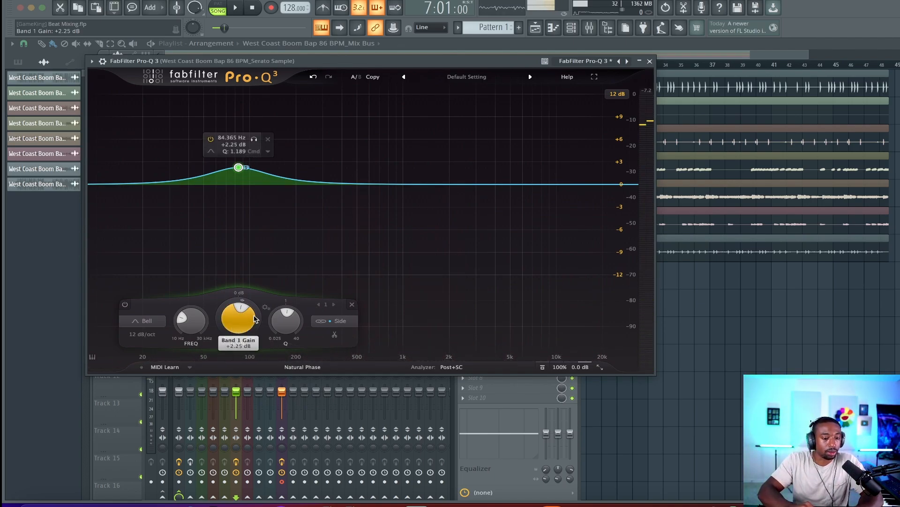
Check the band's slope options, then close the Pro-Q 3 window
click(268, 151)
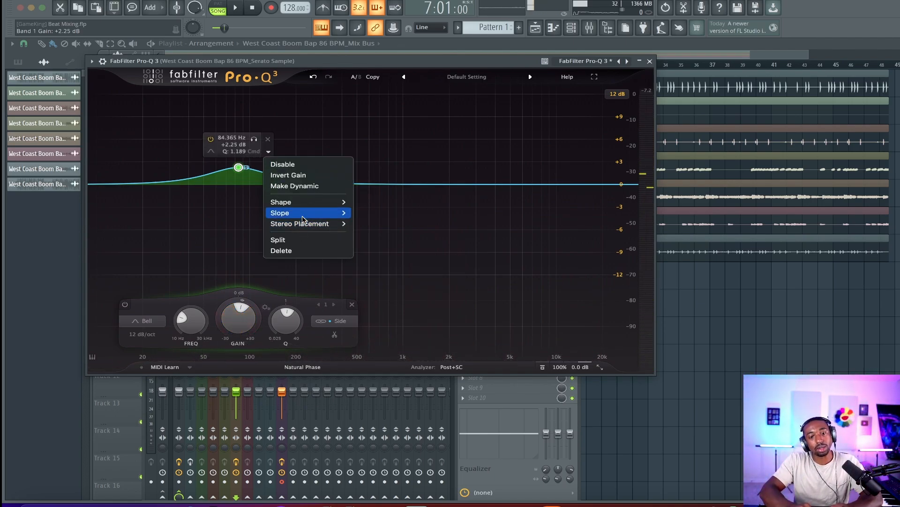
mouse_move(303, 217)
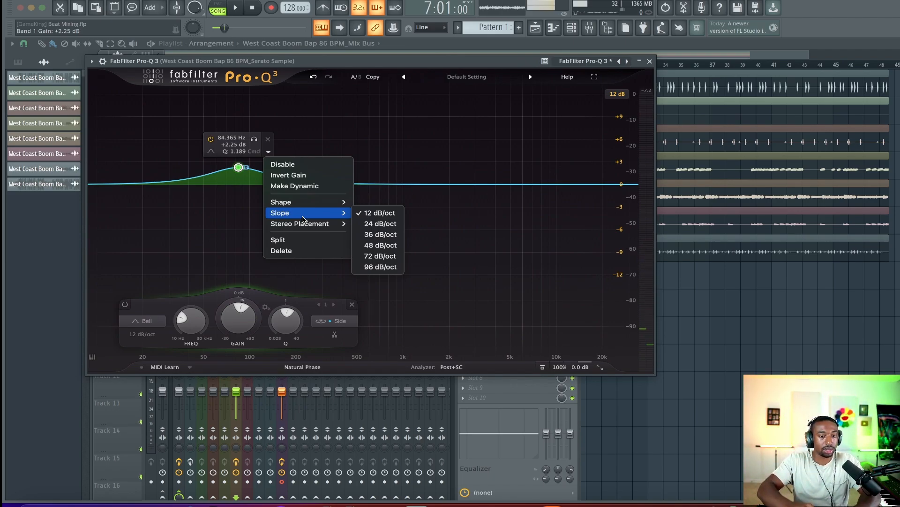
click(651, 61)
key(Escape)
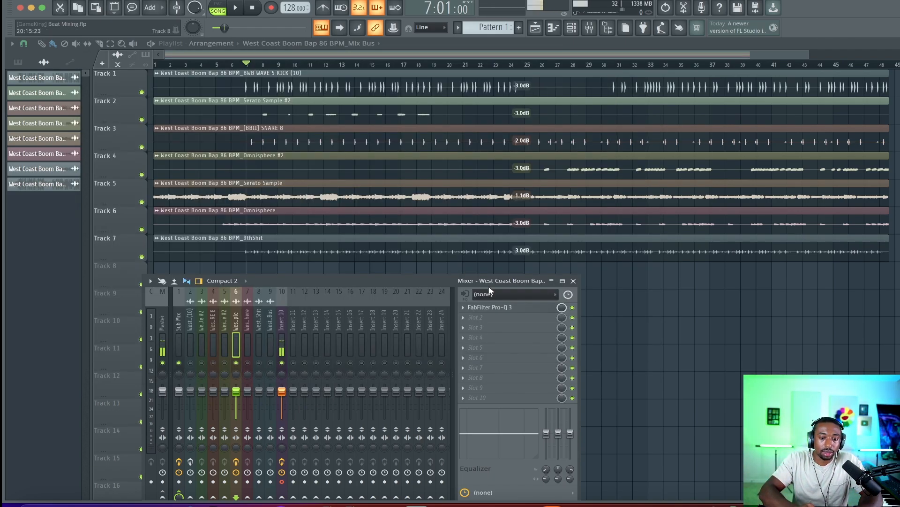
Load Ozone 11 Imager into the next effect slot of the Serato Sample mixer track
right_click(504, 320)
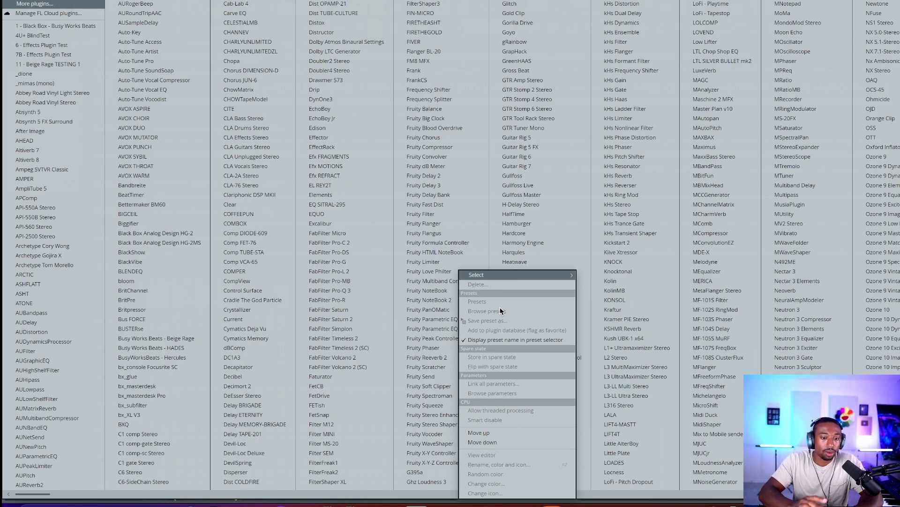
click(376, 319)
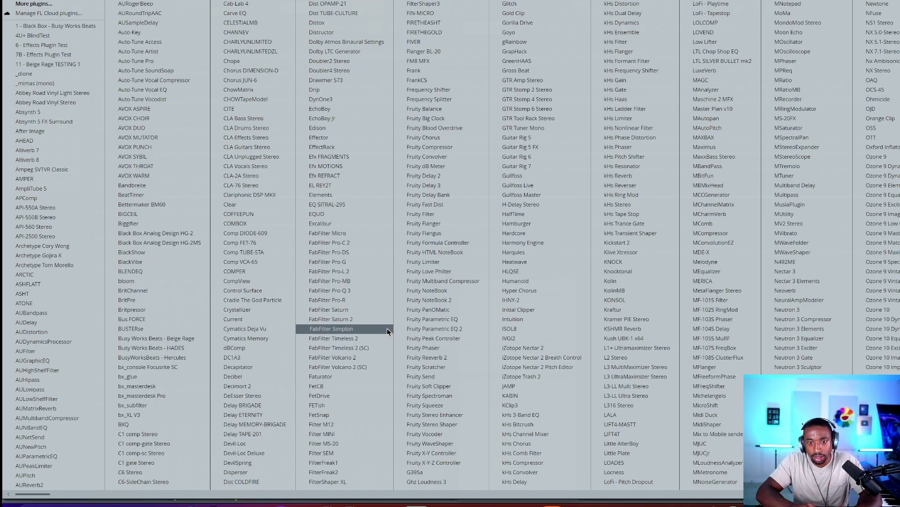
scroll(387, 327, down, 3)
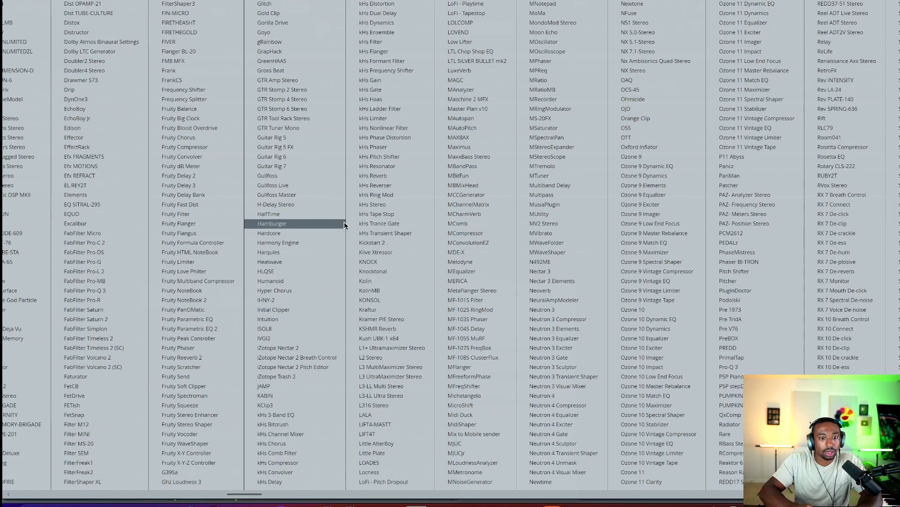
scroll(341, 225, down, 3)
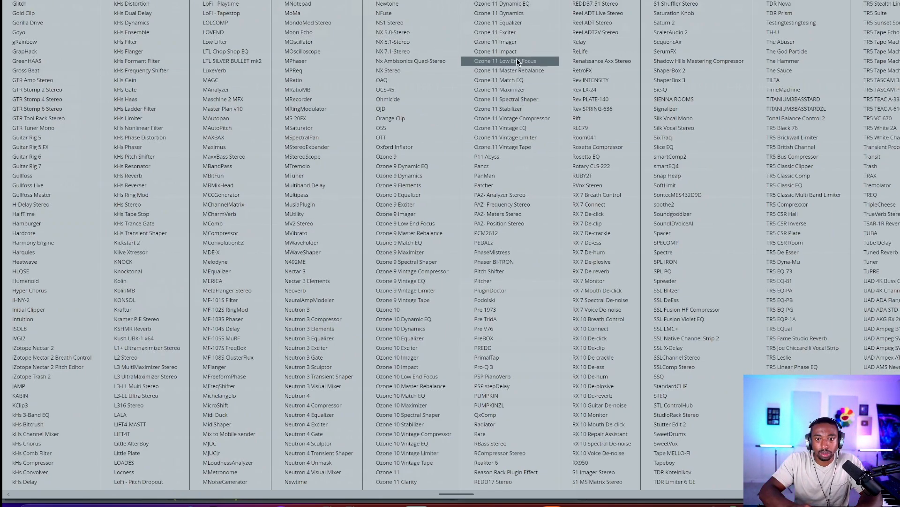
click(517, 41)
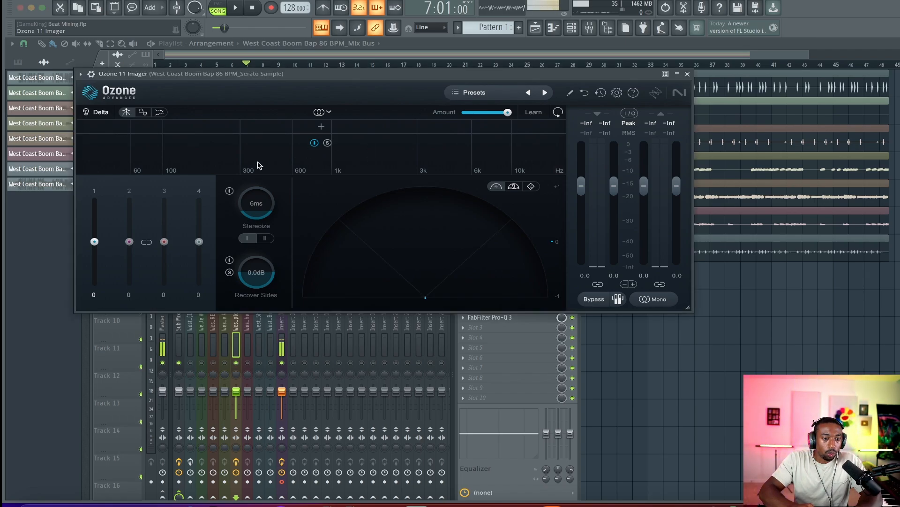
Add a crossover split in Ozone Imager and move it below 100 Hz during playback
click(172, 131)
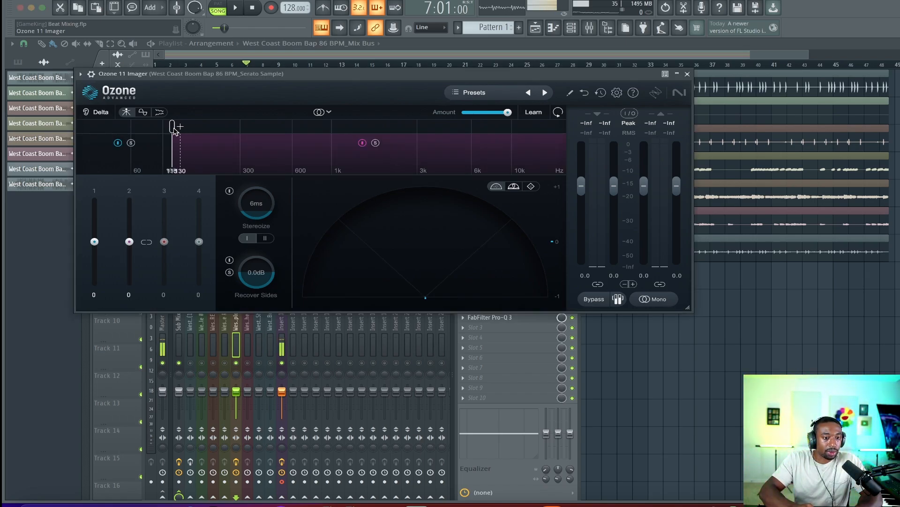
key(space)
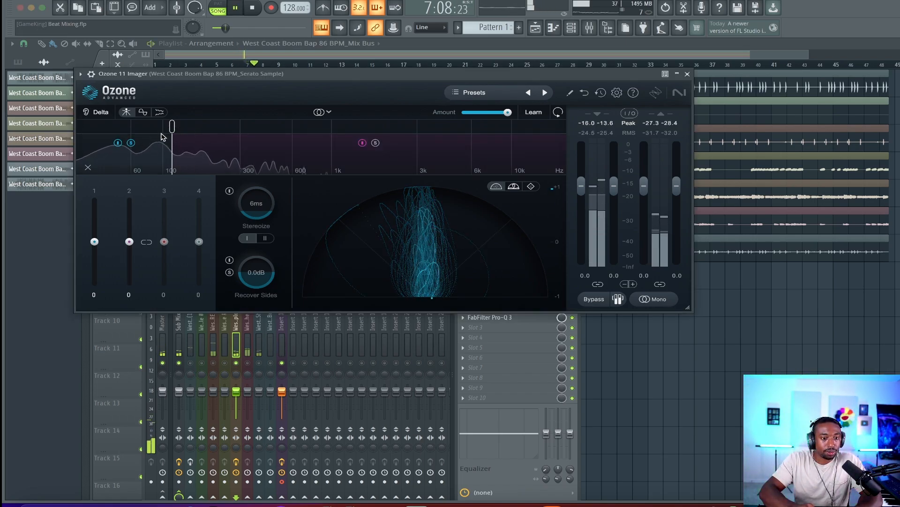
drag(173, 126, 151, 126)
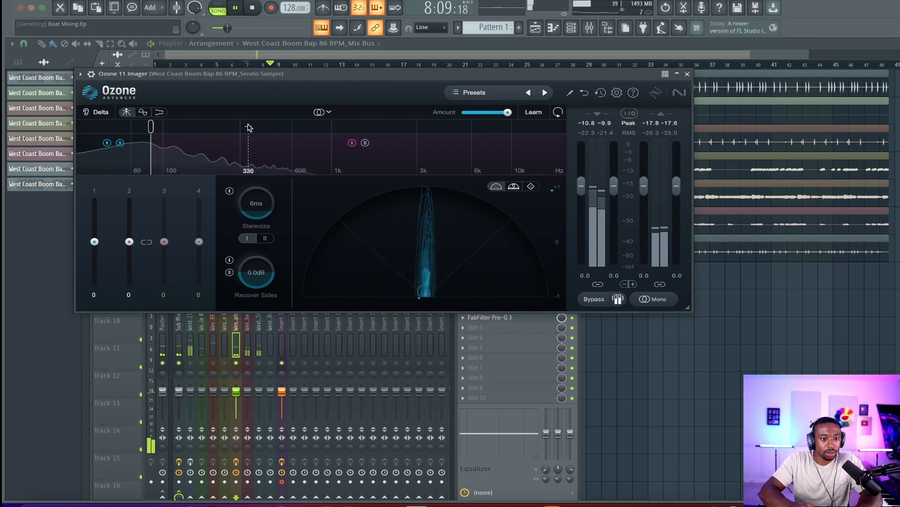
Add a second crossover split in the Imager and position the splits at about 62 Hz and 250 Hz
click(248, 126)
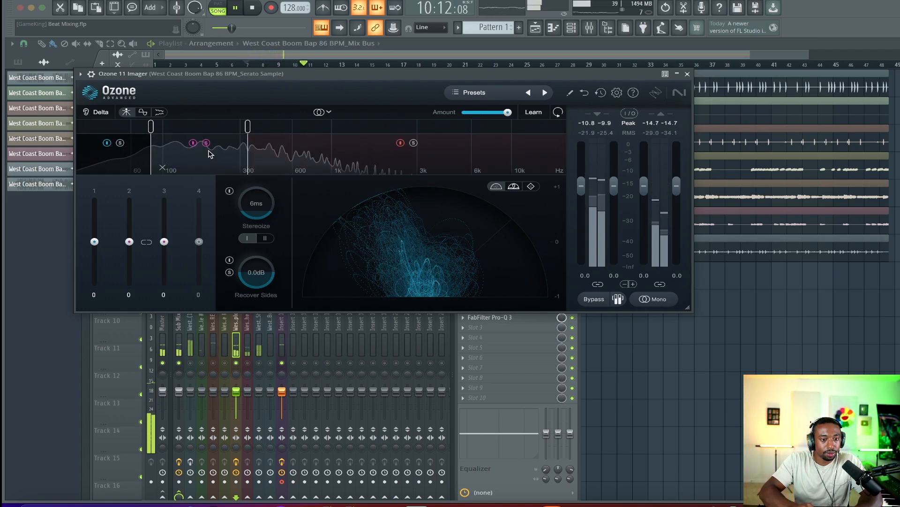
drag(151, 141, 132, 142)
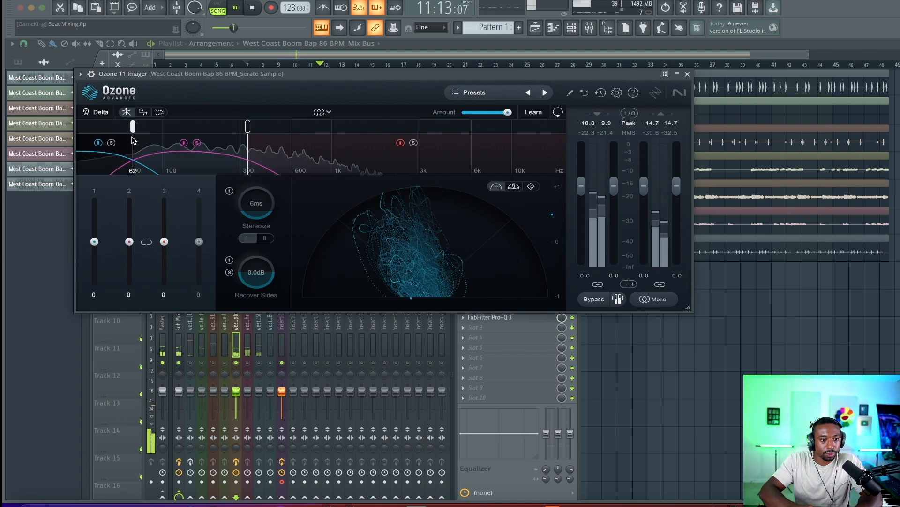
key(space)
drag(248, 127, 230, 127)
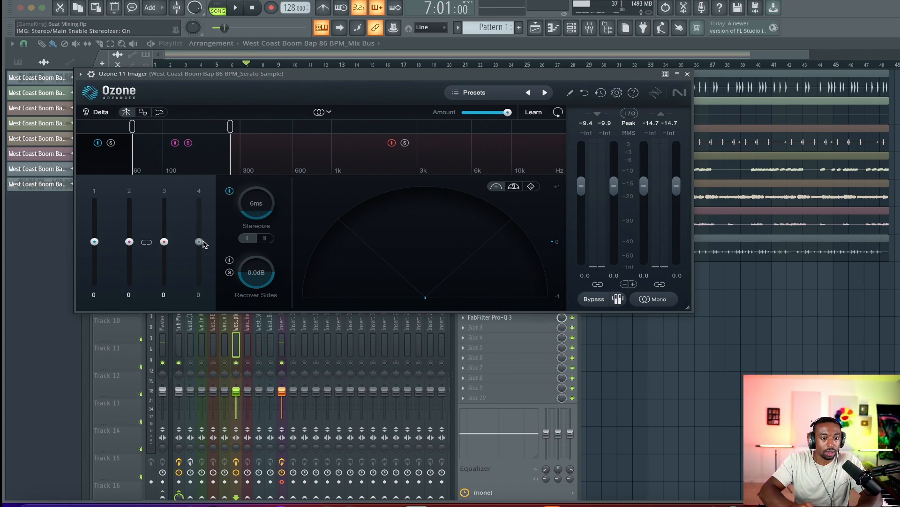
Widen the Imager's second band to 49 and audition it during playback
drag(129, 241, 132, 223)
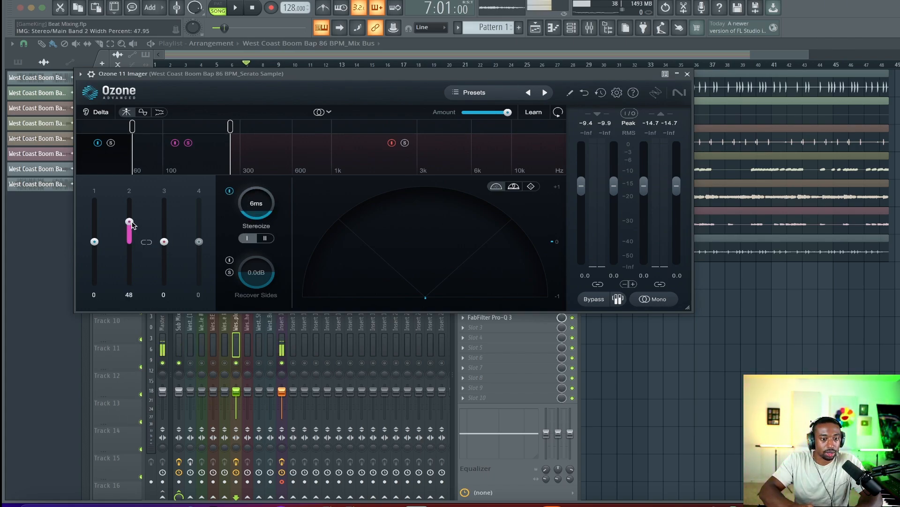
click(188, 143)
key(space)
key(space)
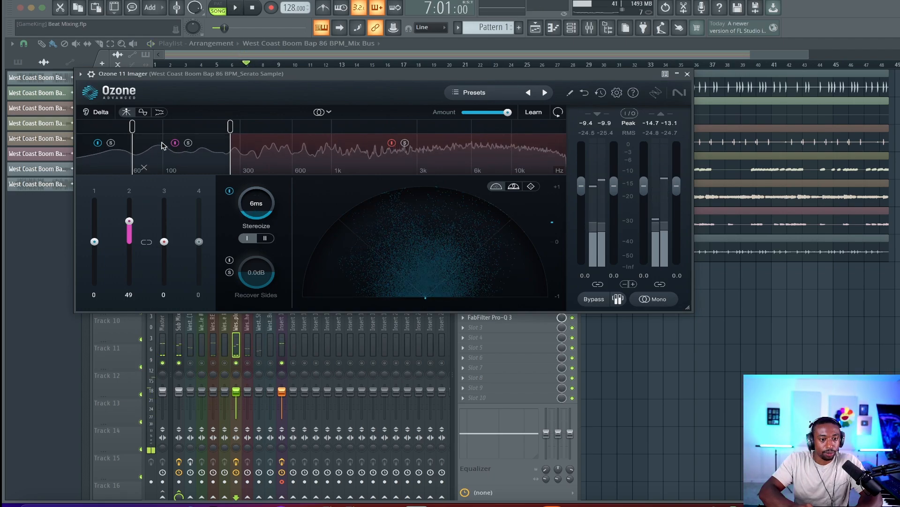
key(space)
Set the Imager's Stereoize delay to 17 ms while auditioning playback
drag(253, 197, 249, 183)
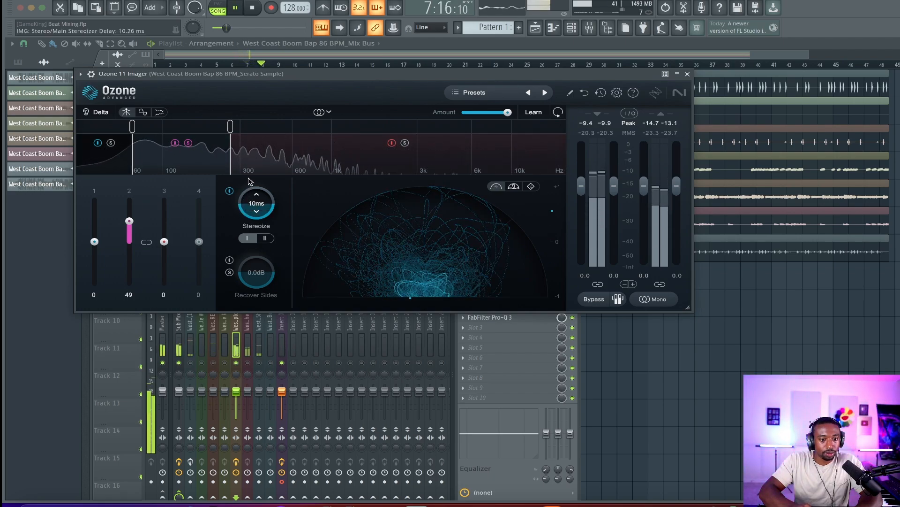
key(space)
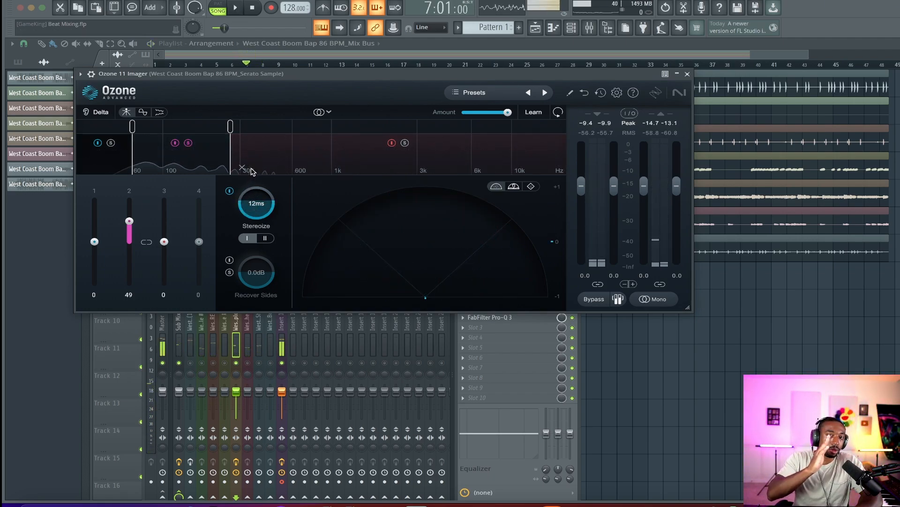
key(space)
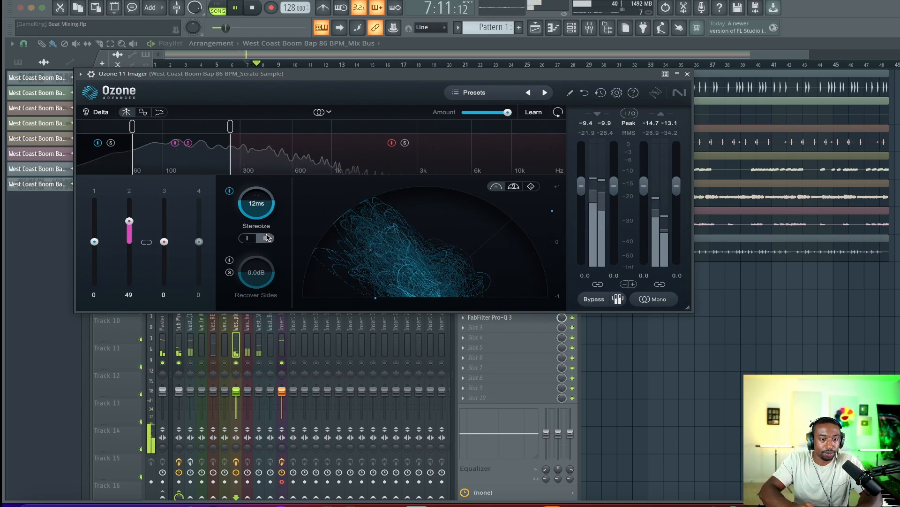
drag(260, 215, 264, 200)
key(space)
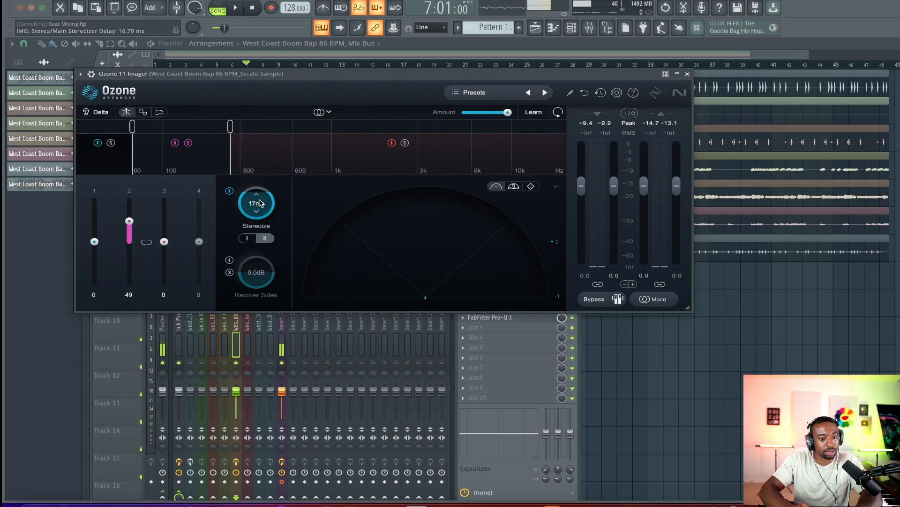
key(space)
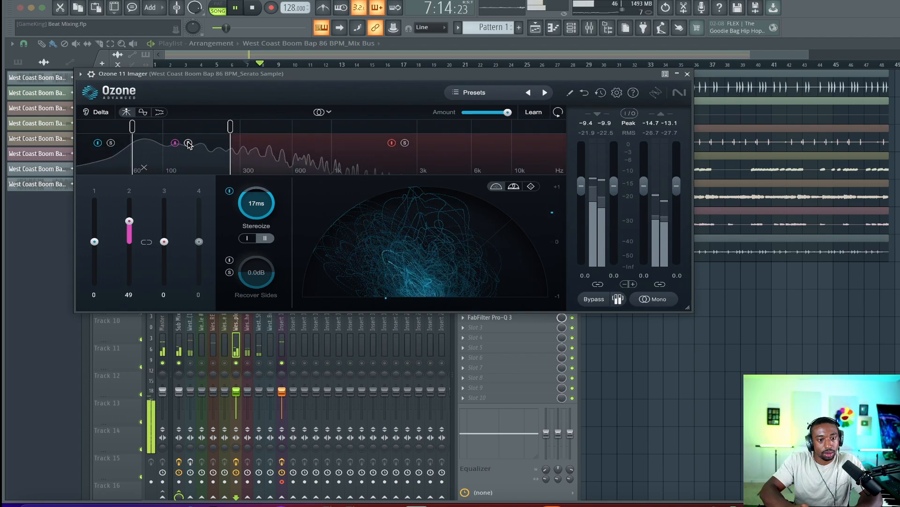
Close the Imager window and listen to the mix by starting and stopping playback
key(Escape)
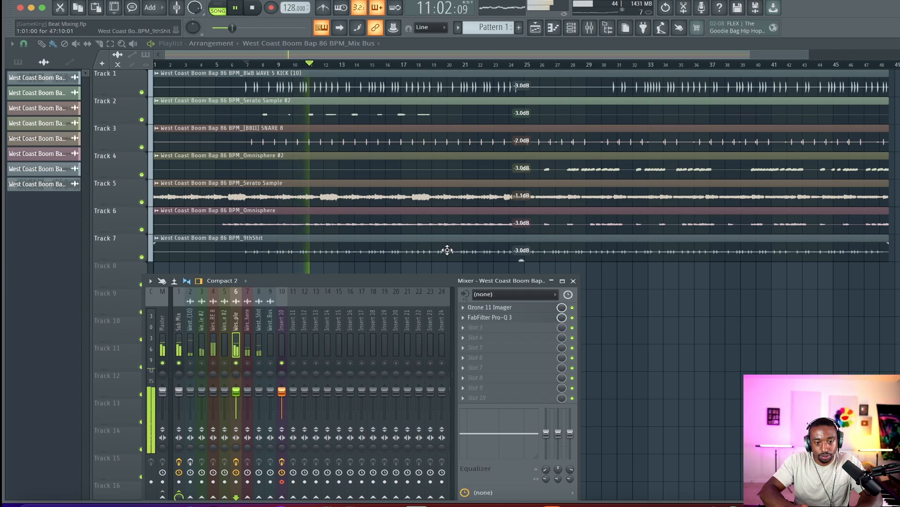
key(space)
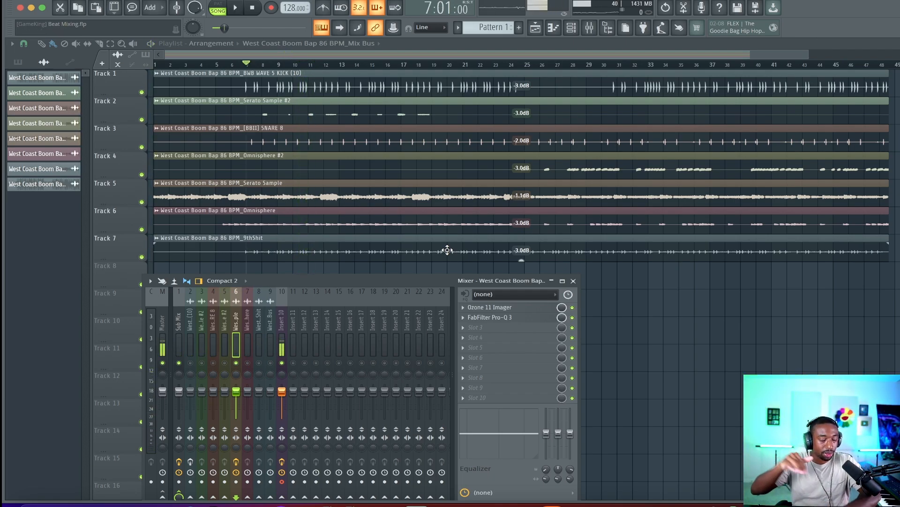
key(space)
key(space)
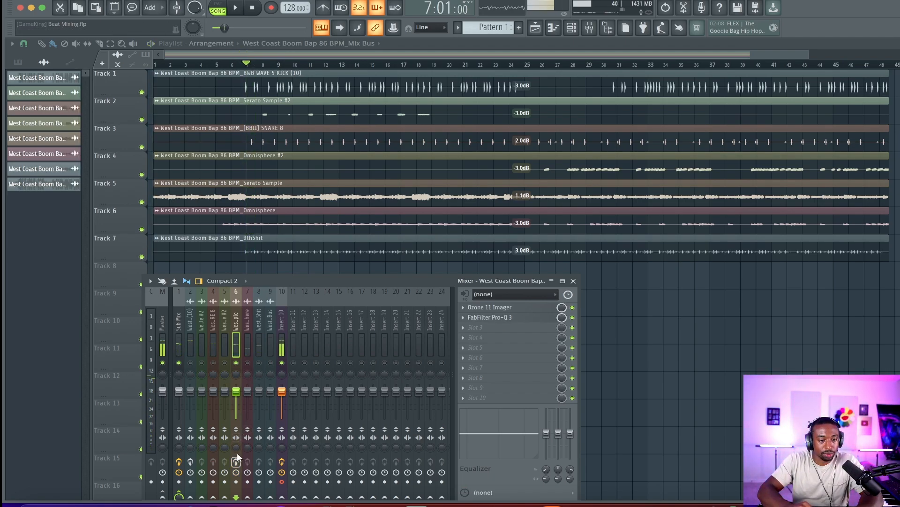
key(space)
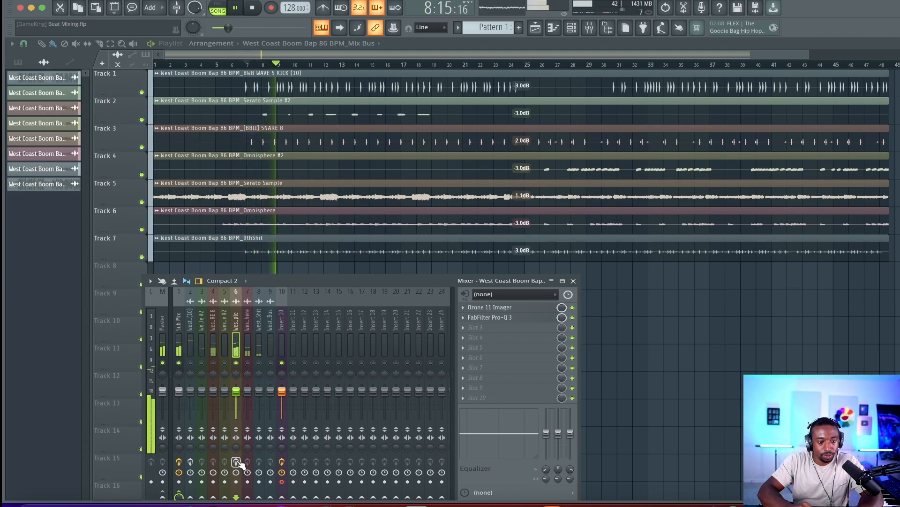
key(space)
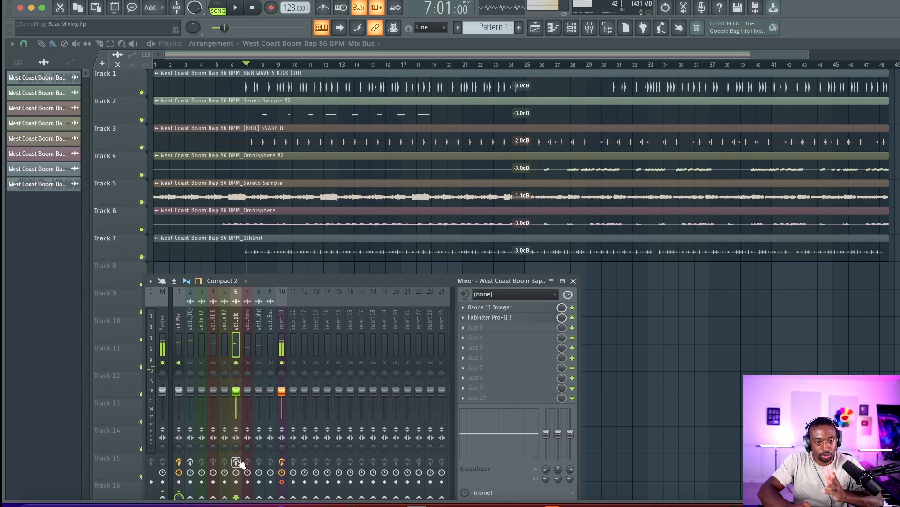
key(space)
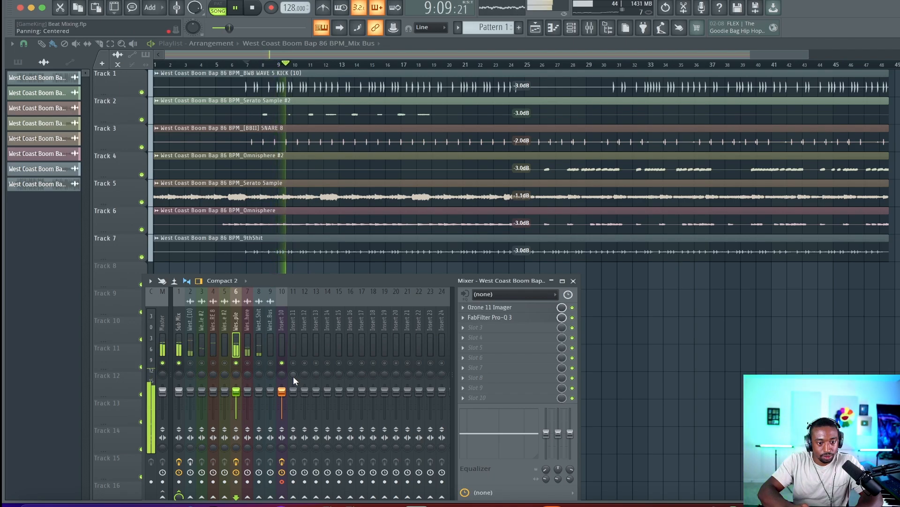
key(space)
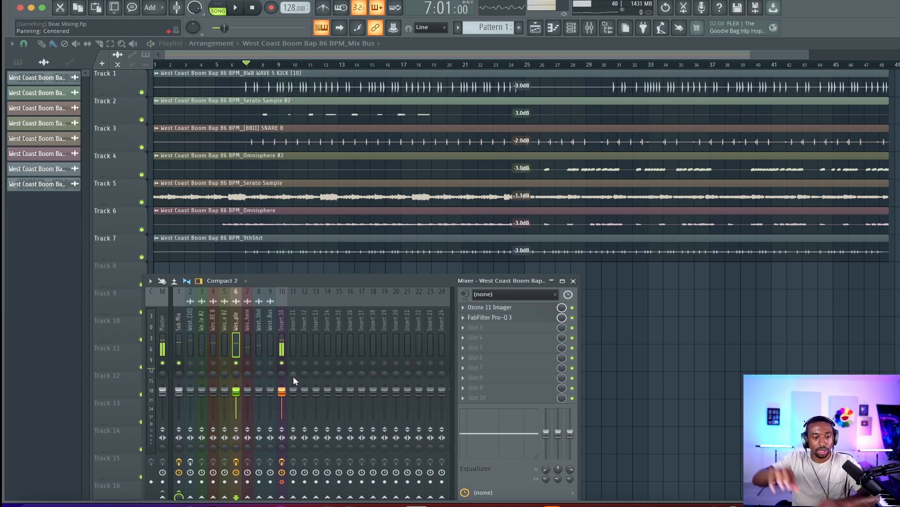
Unsolo the Serato Sample mixer track and view Insert 10's effect chain during playback
right_click(237, 363)
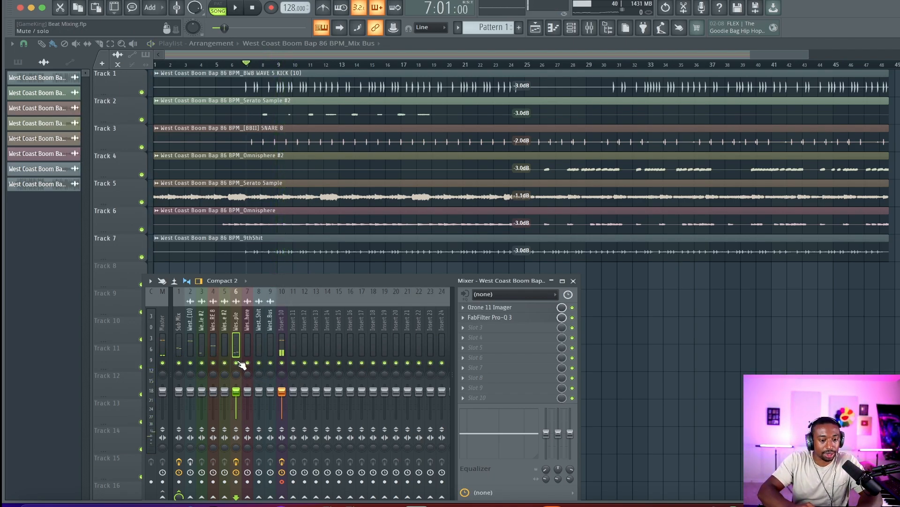
click(282, 346)
key(space)
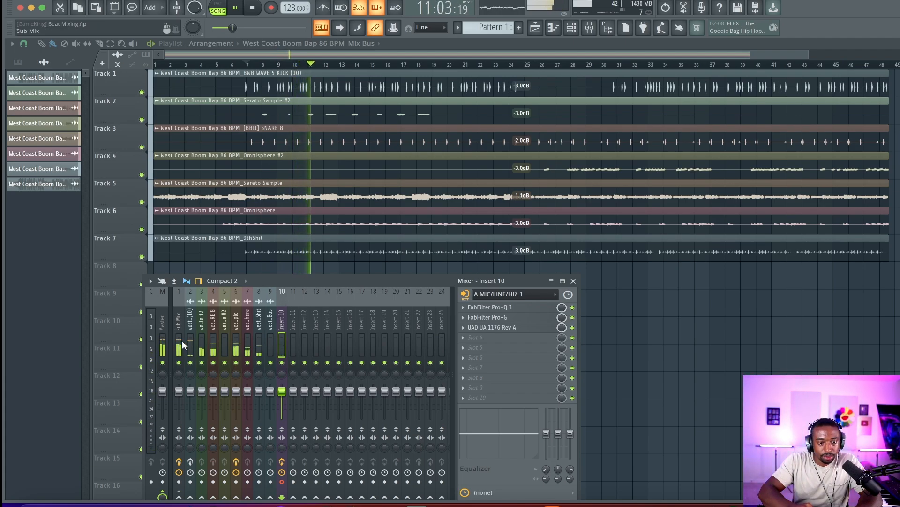
Solo the Omnisphere mixer track, load UAD 1176 Rev A into its first slot, and set the input to about -35 dB
click(247, 347)
right_click(248, 362)
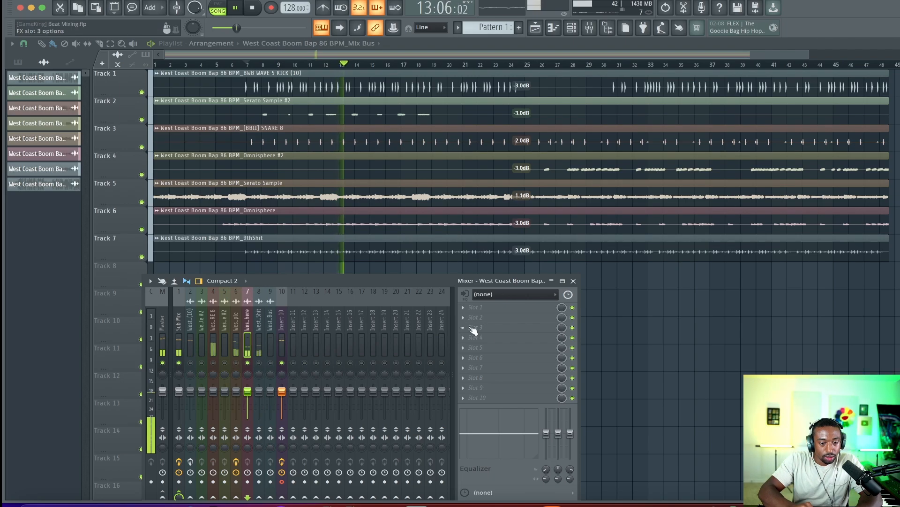
click(475, 307)
scroll(437, 262, down, 10)
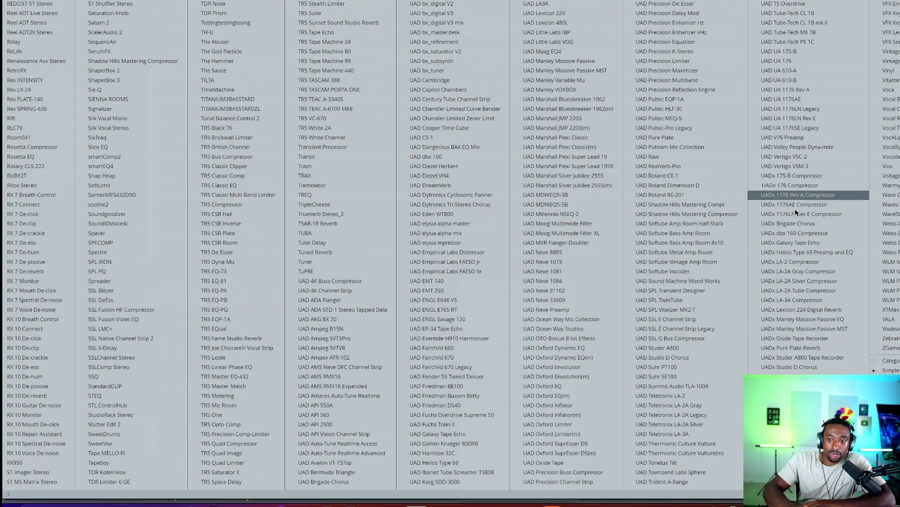
click(815, 91)
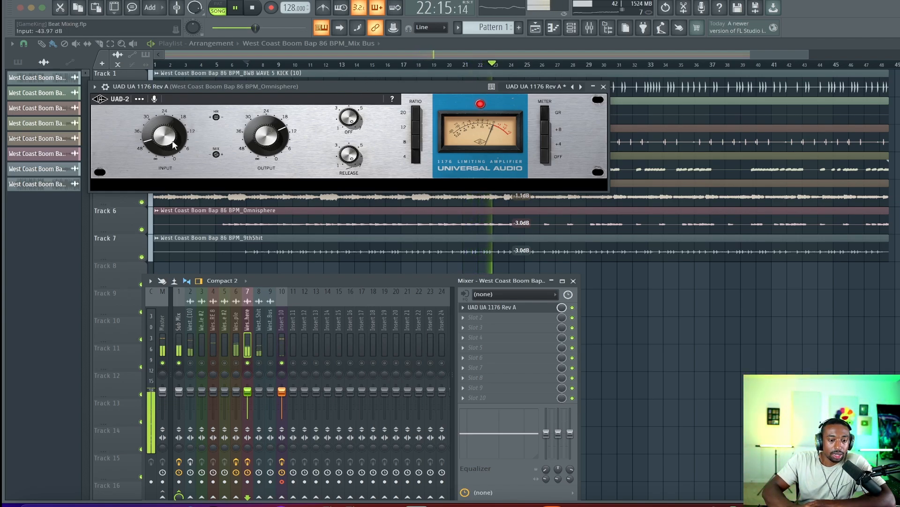
drag(173, 144, 178, 137)
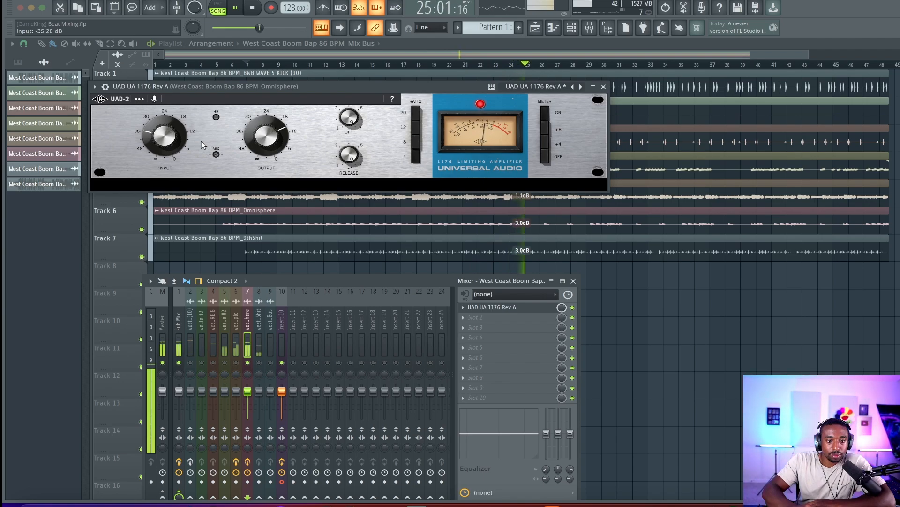
Unsolo the Omnisphere track and briefly mute and unmute Insert 10 before restarting playback
right_click(248, 362)
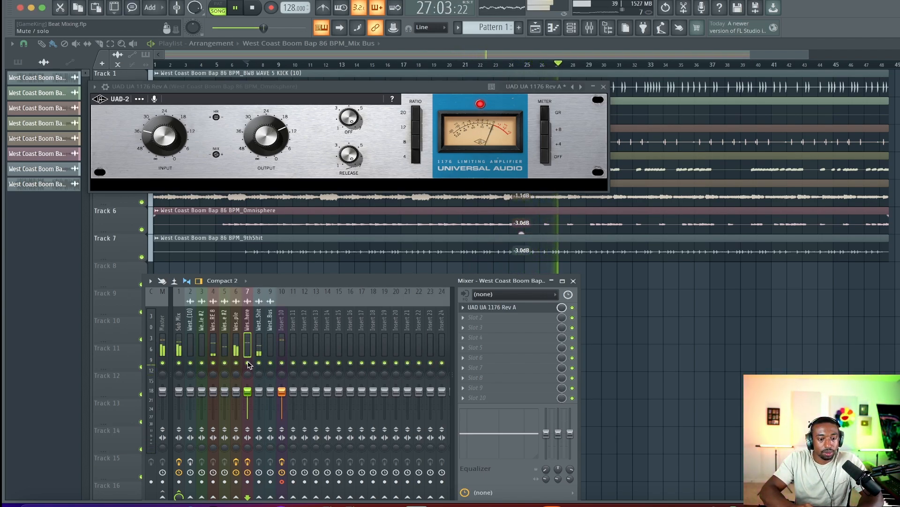
click(282, 363)
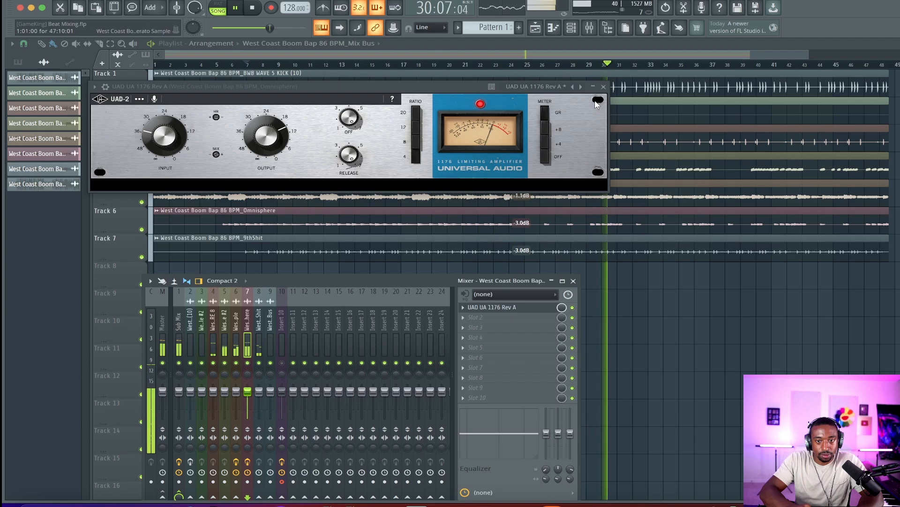
click(283, 363)
key(space)
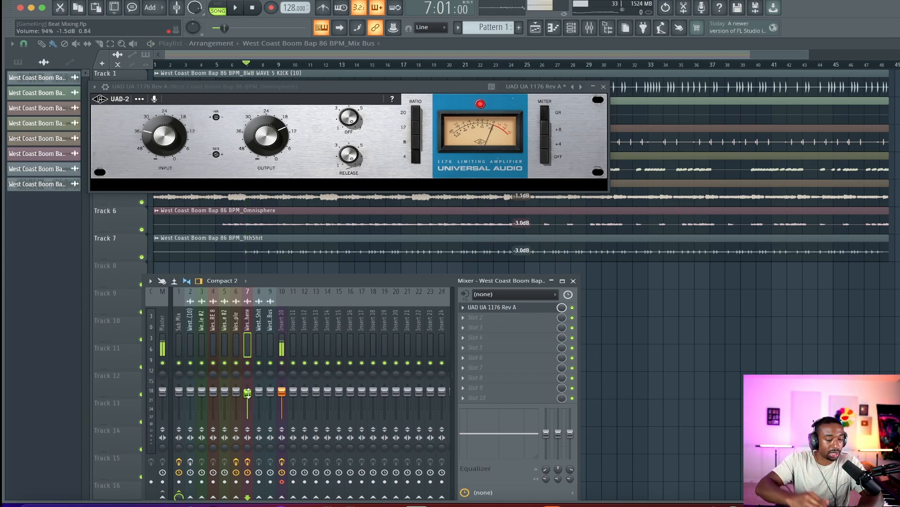
Lower the Omnisphere track's fader slightly and close the 1176 window
scroll(247, 392, down, 1)
key(space)
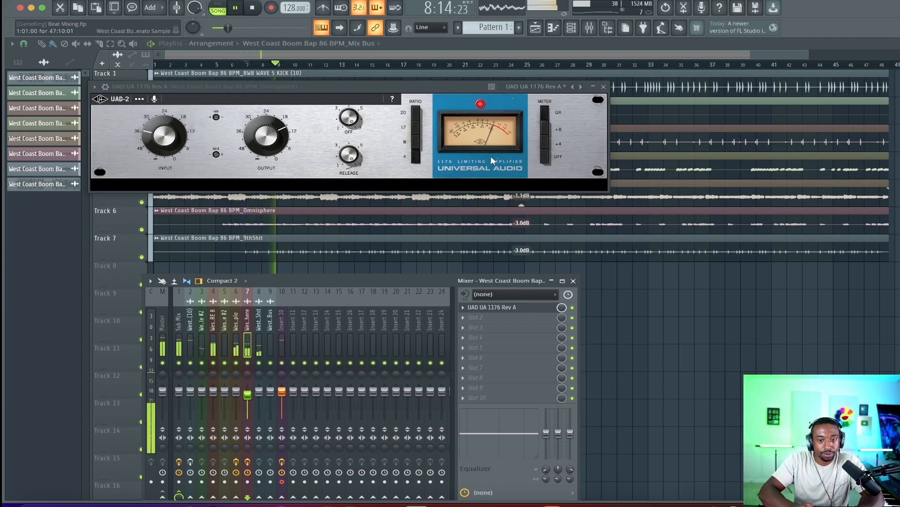
click(604, 86)
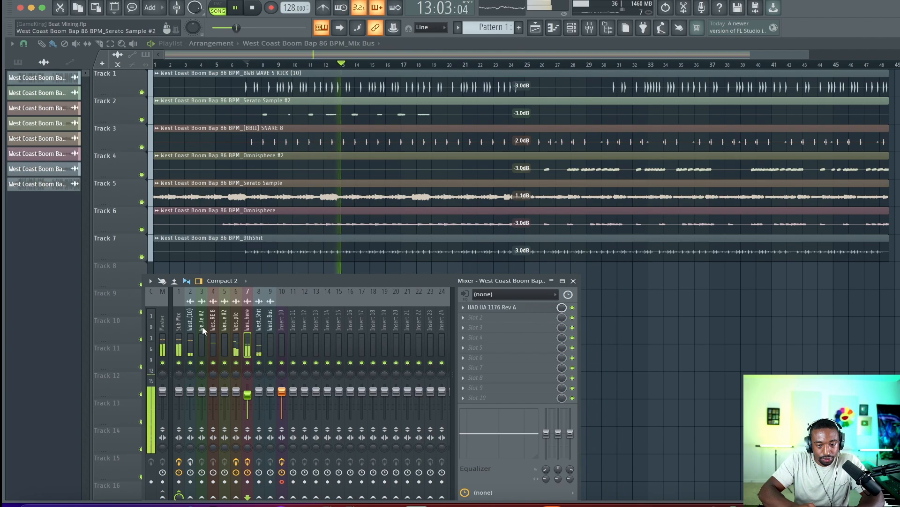
Load Ozone 11 Imager onto the Sub Mix track and add a crossover split just above 100 Hz
drag(270, 280, 298, 231)
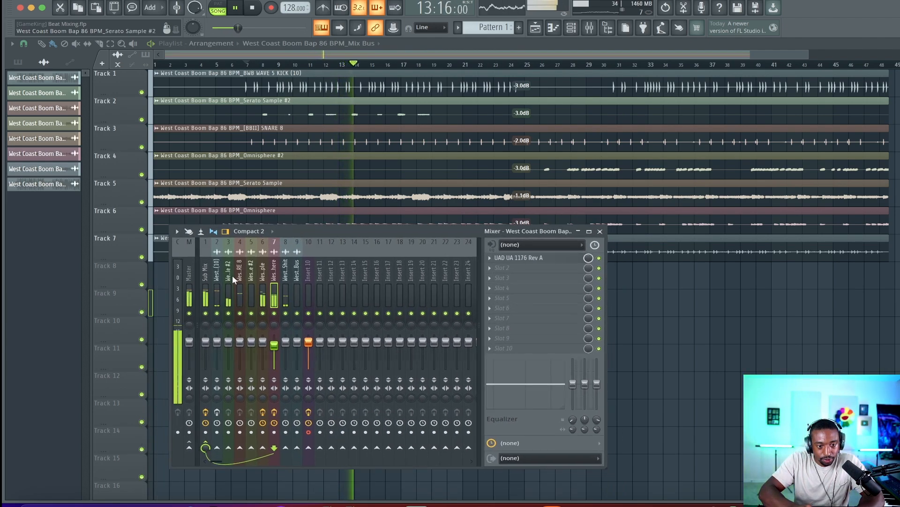
click(206, 276)
key(space)
click(516, 259)
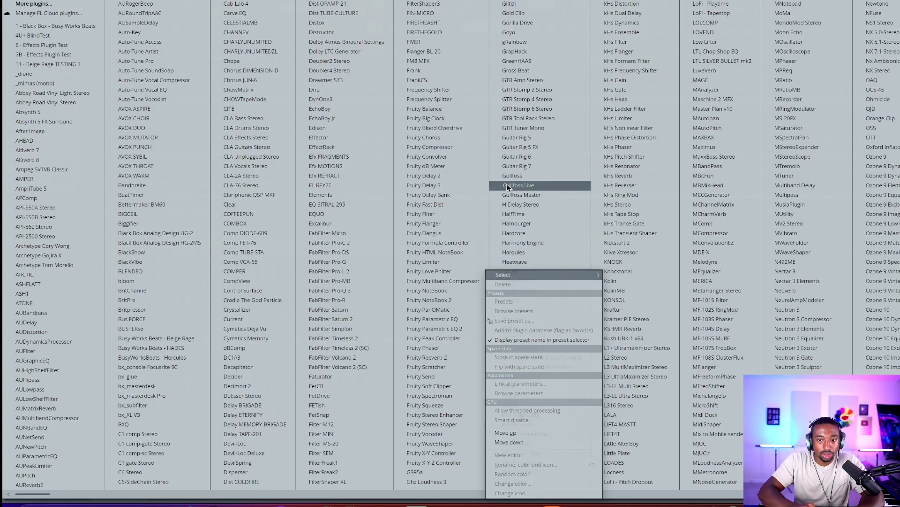
scroll(508, 184, down, 4)
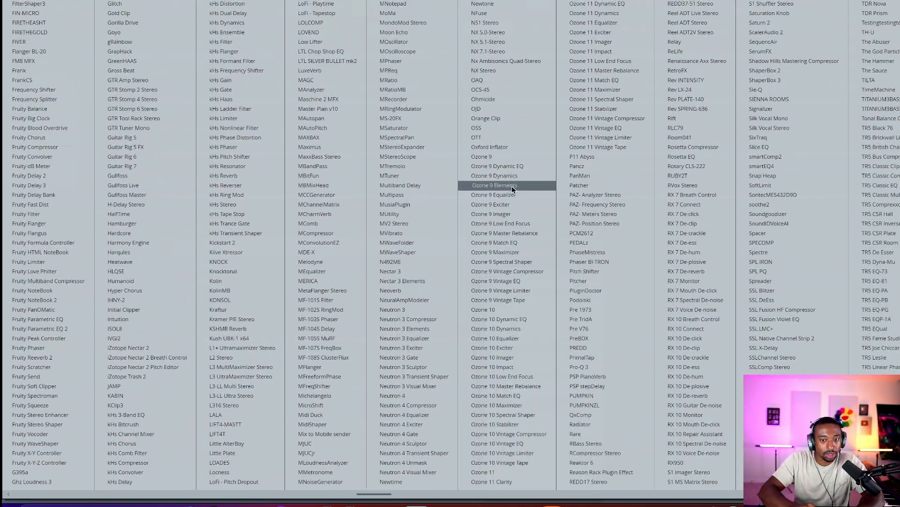
scroll(512, 189, right, 2)
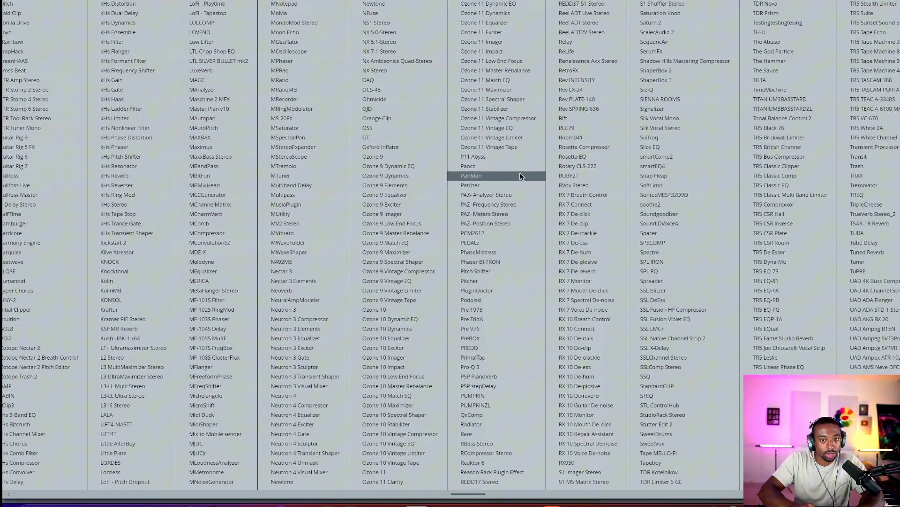
click(507, 45)
key(space)
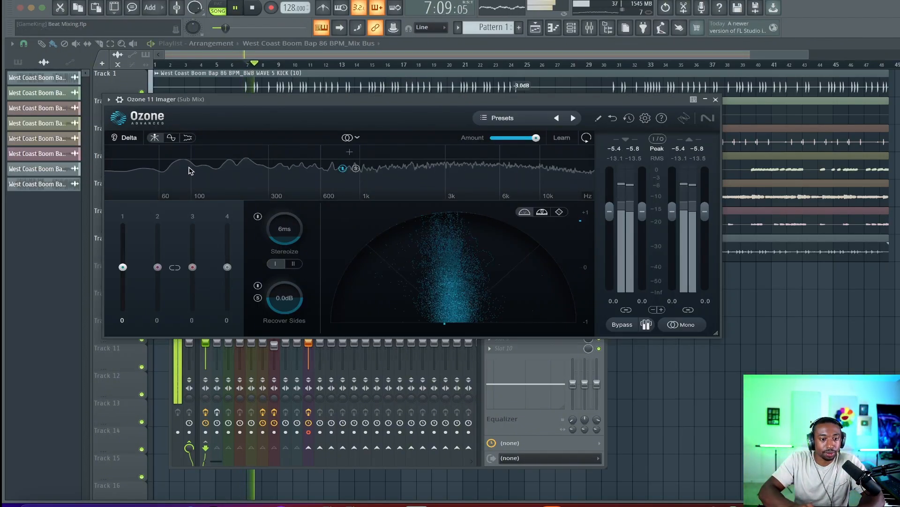
click(219, 154)
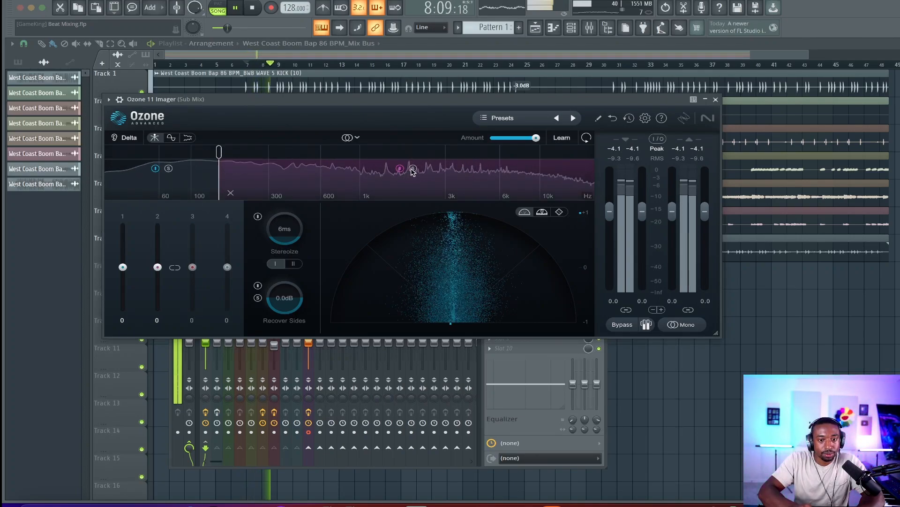
key(space)
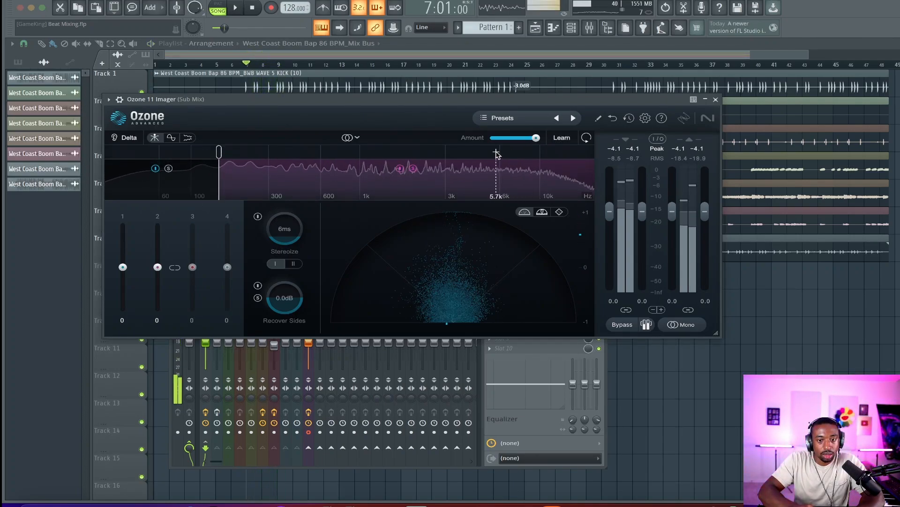
Add a second crossover split near 6 kHz in the Imager and start playback
click(496, 154)
key(space)
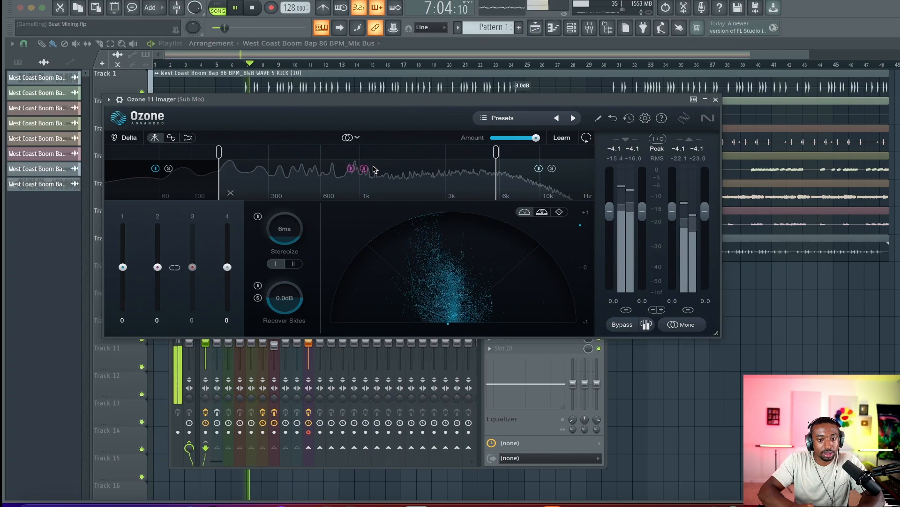
Audition band 2's stereo width at settings between -100 and 100 while the beat plays
drag(157, 267, 160, 238)
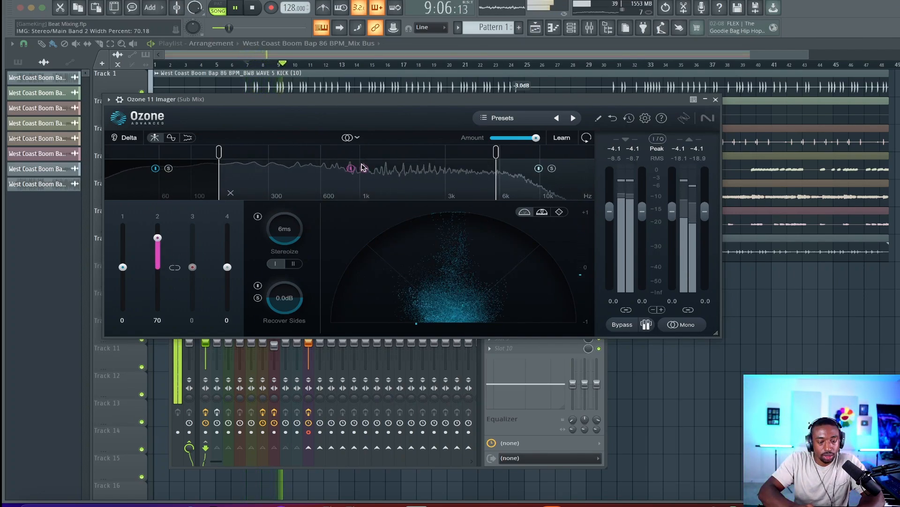
key(space)
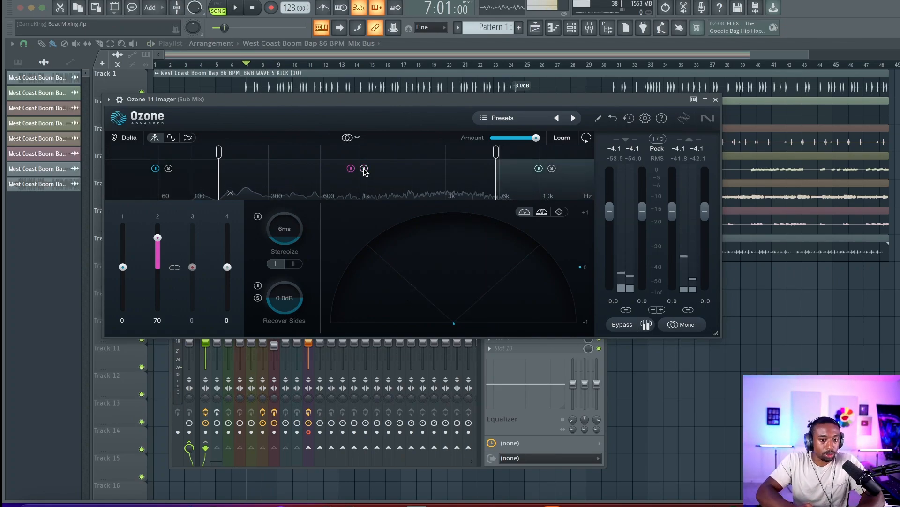
key(space)
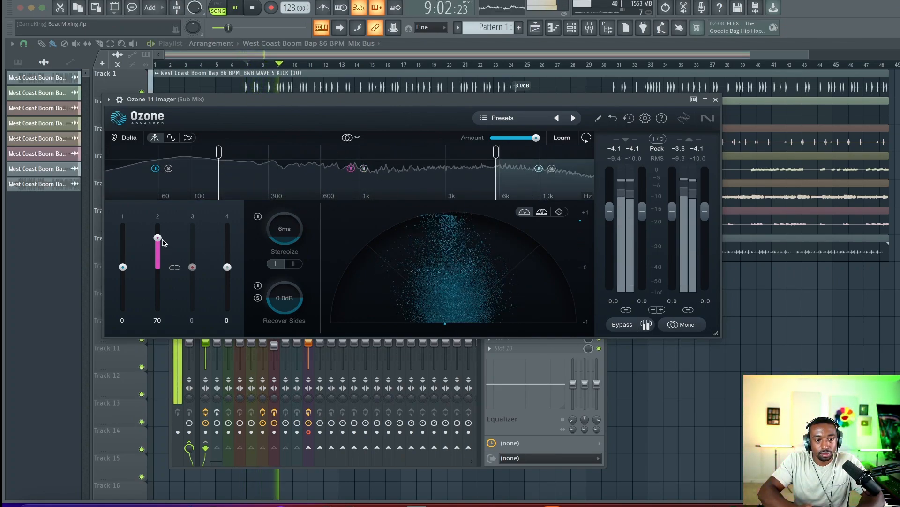
drag(163, 242, 151, 310)
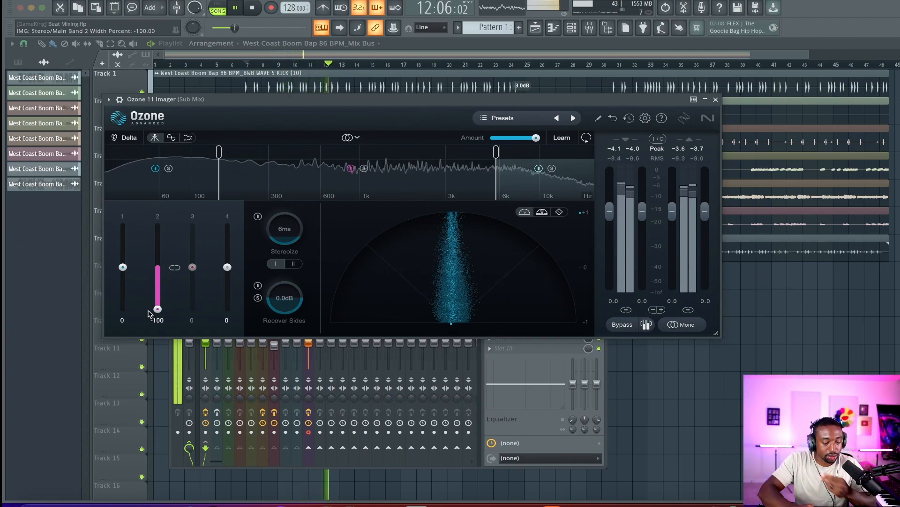
drag(159, 278, 164, 261)
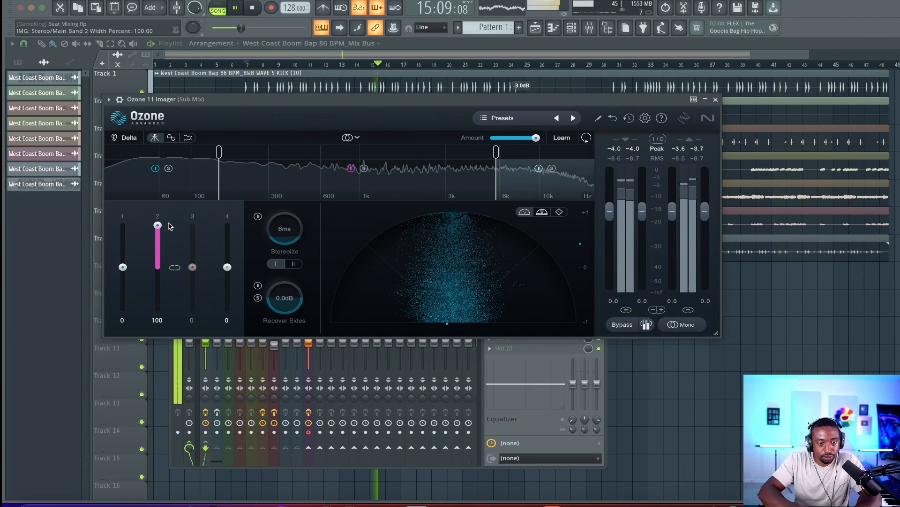
drag(168, 229, 166, 247)
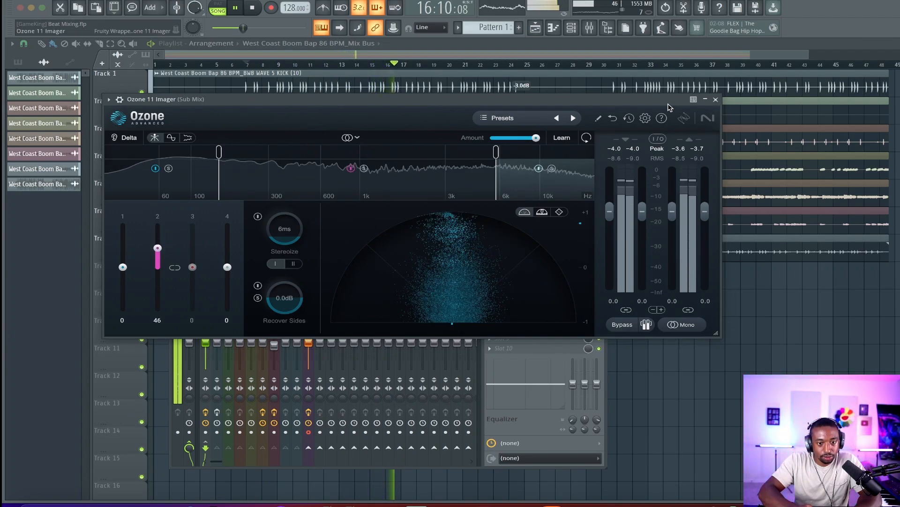
key(space)
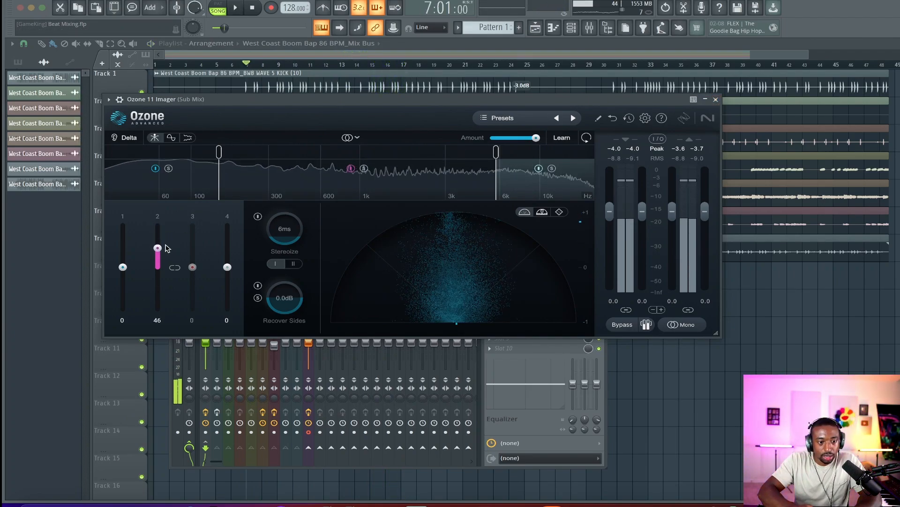
Set band 2's stereo width to 23 and close the Imager window
drag(157, 247, 159, 260)
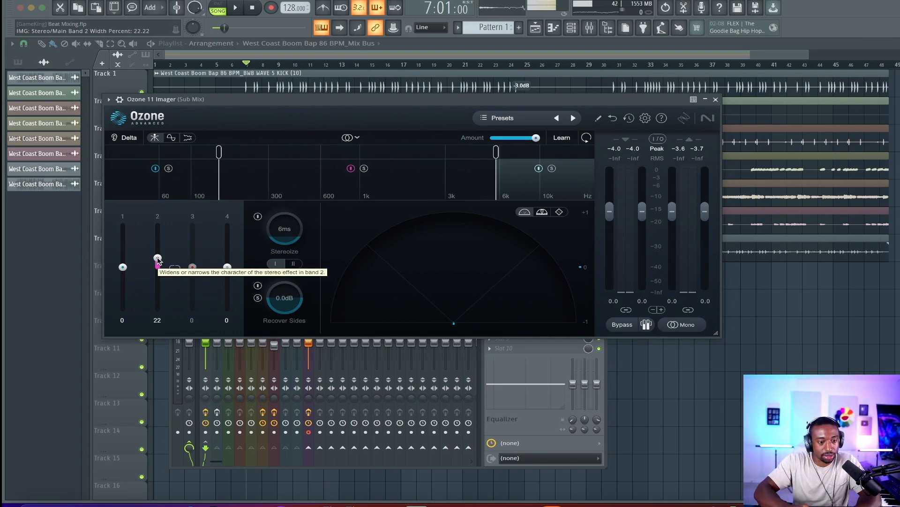
key(space)
drag(157, 260, 158, 260)
click(716, 100)
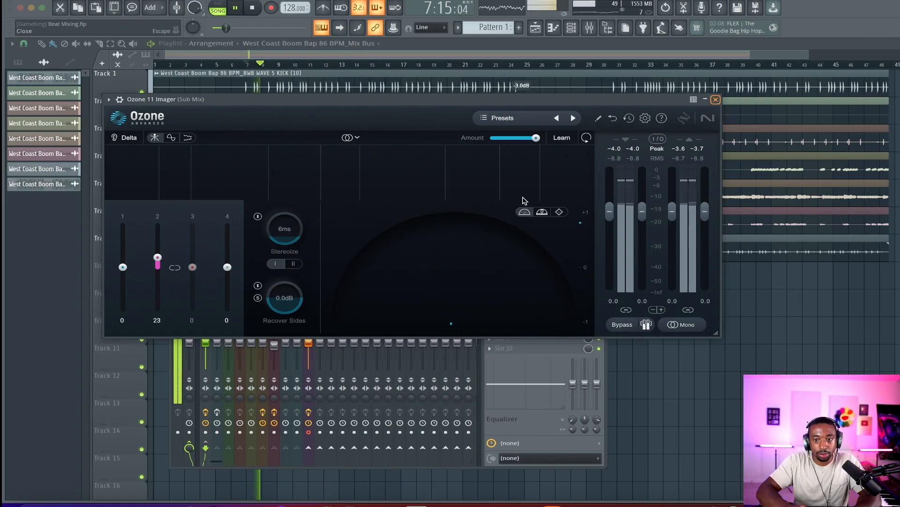
key(space)
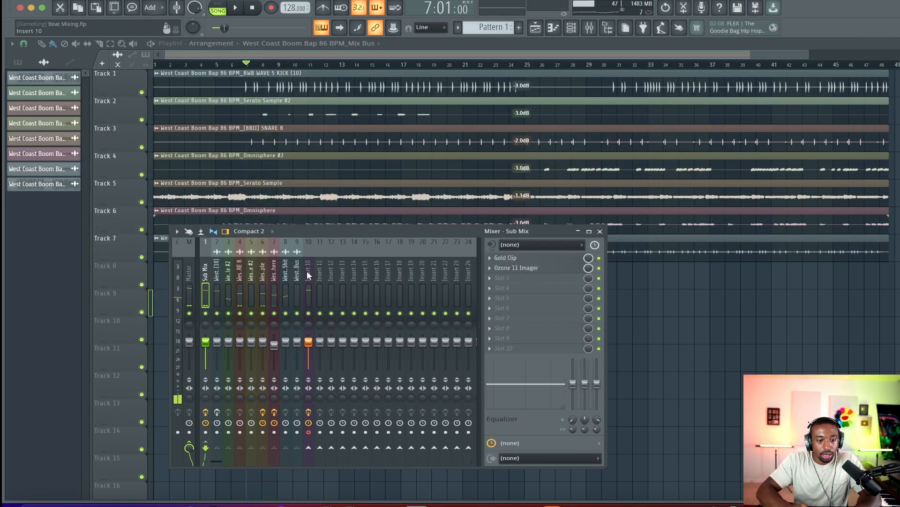
Select mixer tracks 1 through 9 and mute Insert 10 while playing back the beat
drag(297, 275, 205, 276)
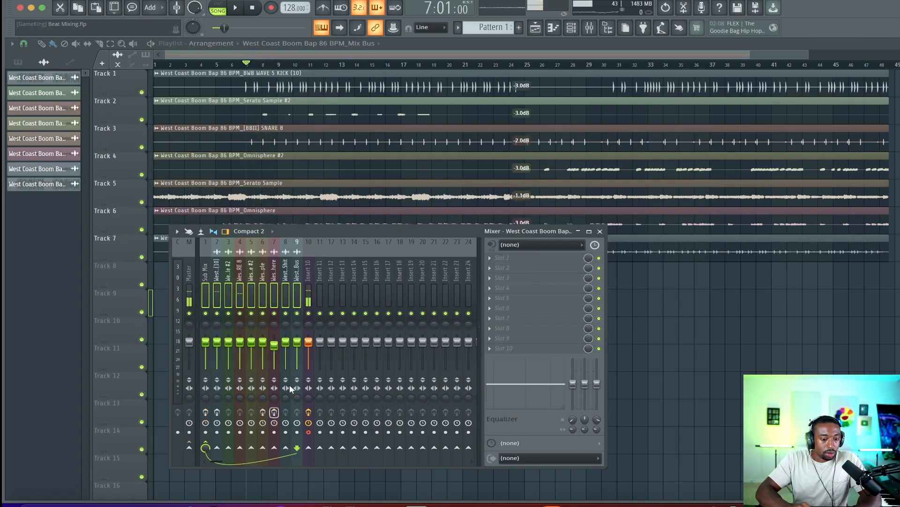
key(space)
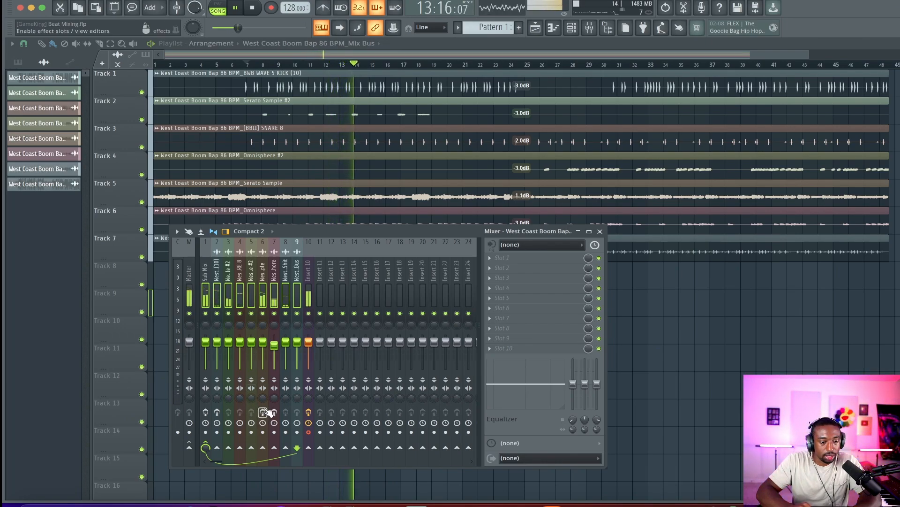
click(308, 313)
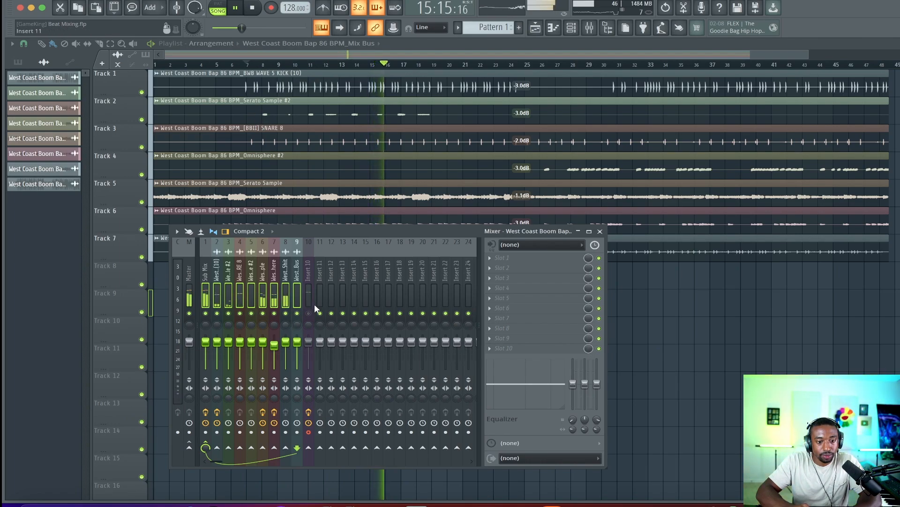
Select the kick mixer track and disable its OTT and Beige Rage effects
click(217, 298)
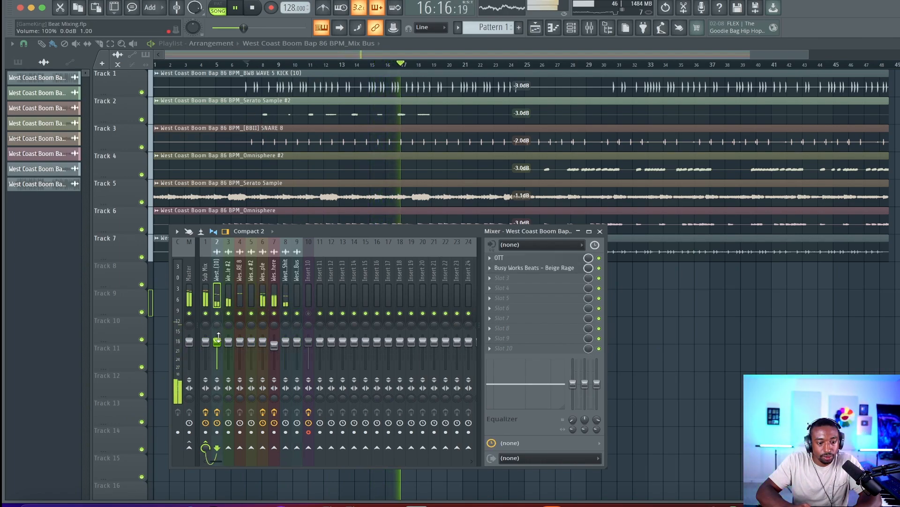
key(space)
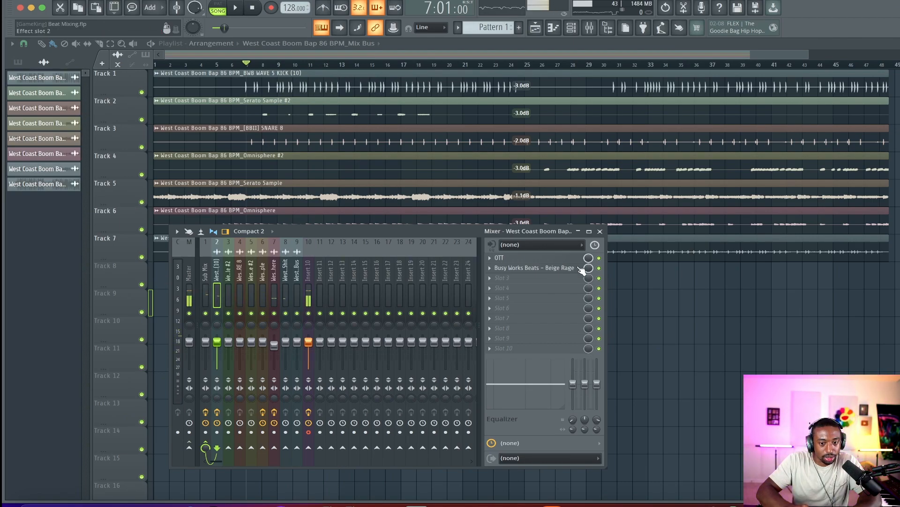
drag(599, 257, 599, 268)
key(space)
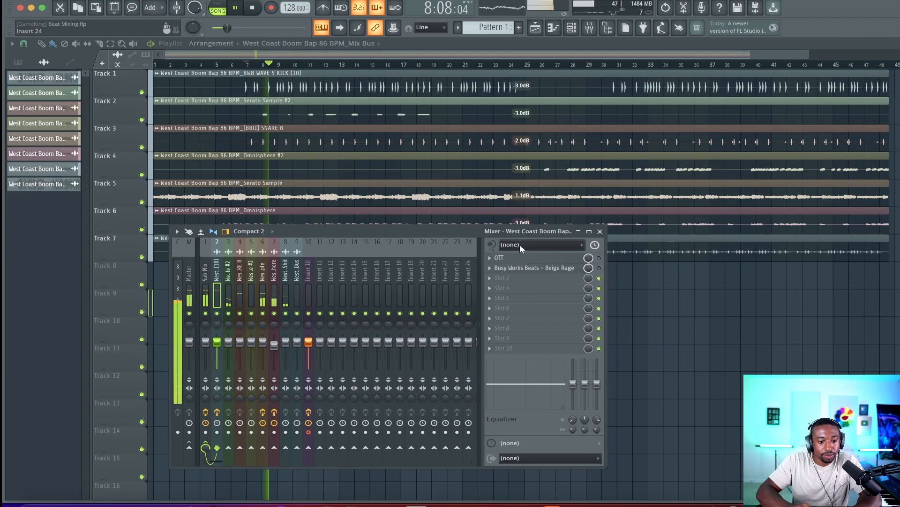
Reset the kick mixer track to its default settings
right_click(217, 277)
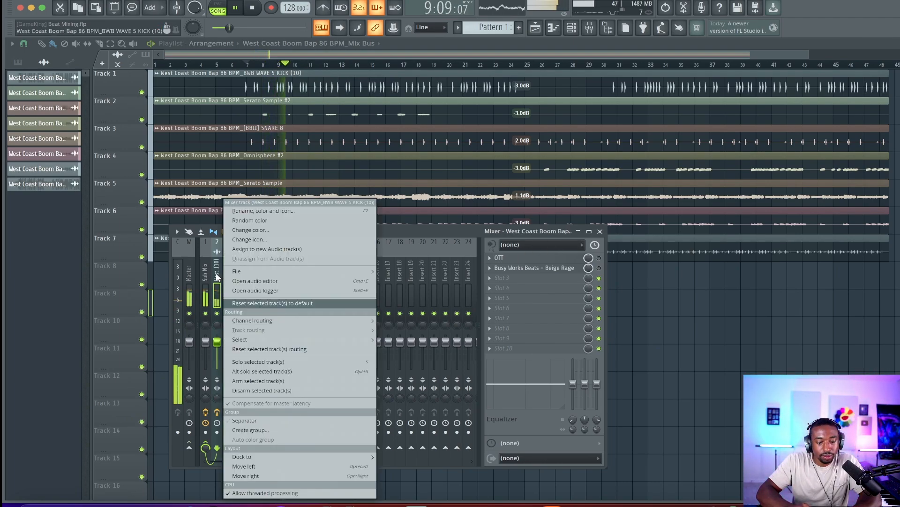
click(263, 303)
key(Return)
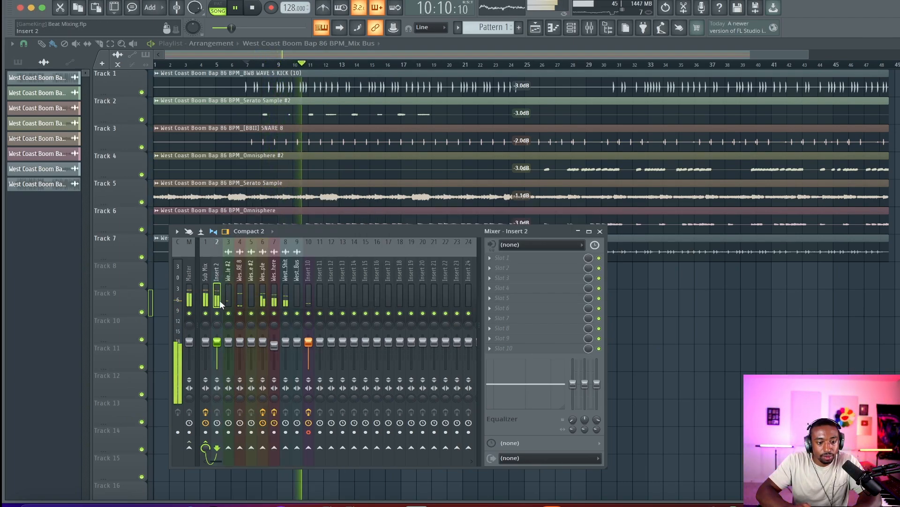
key(space)
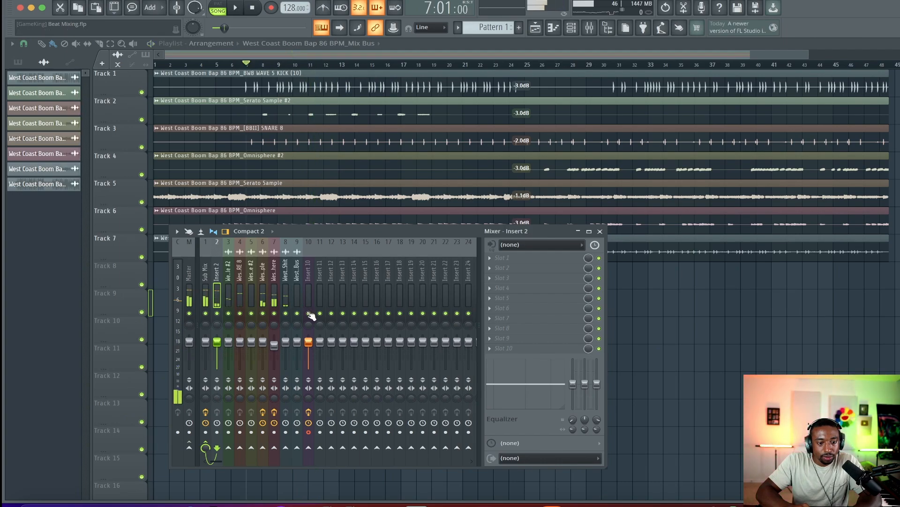
Select mixer tracks 1 through 8 and toggle Insert 10's mute off and on during playback
drag(284, 291, 198, 291)
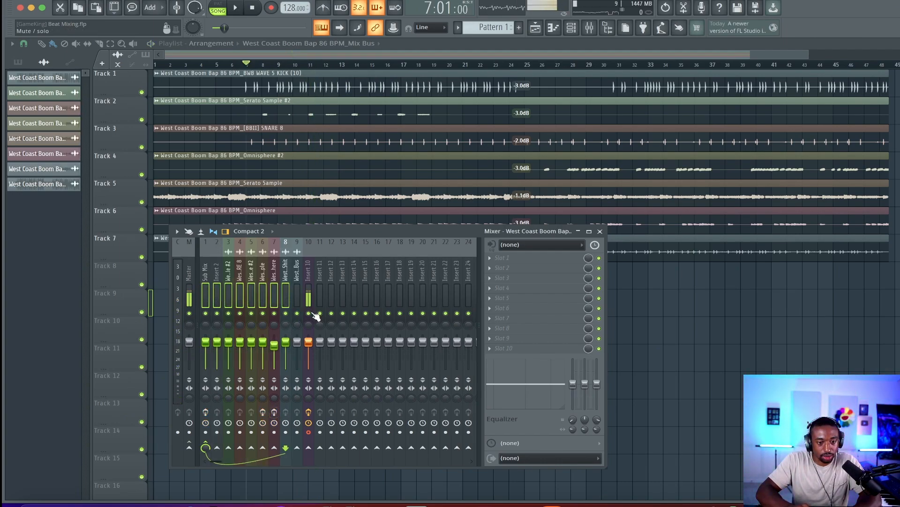
key(space)
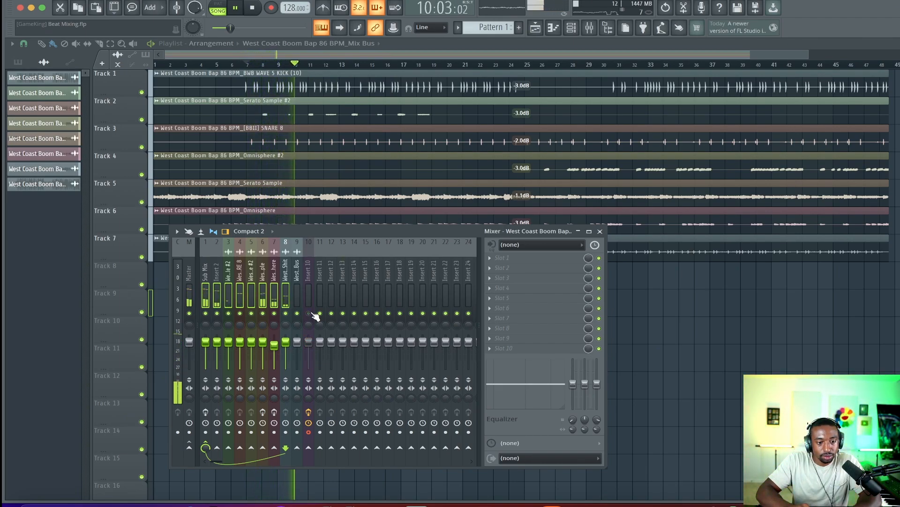
click(309, 313)
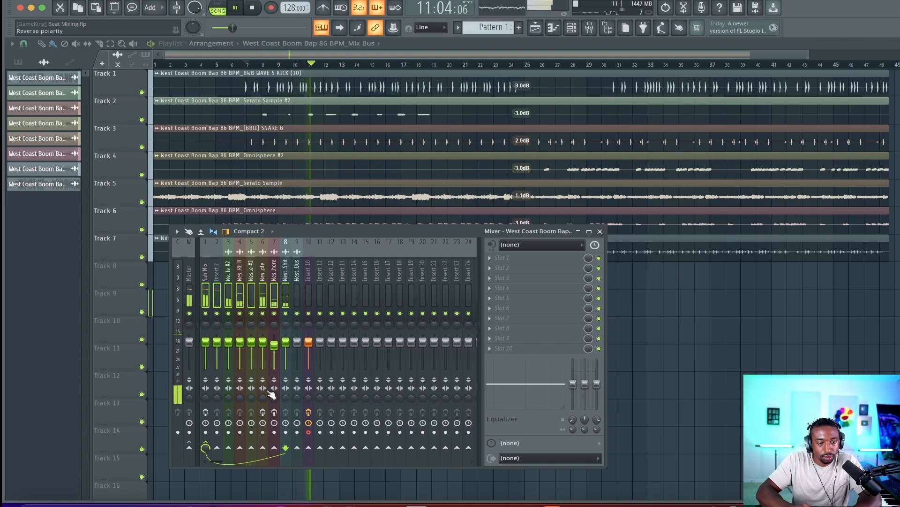
click(308, 314)
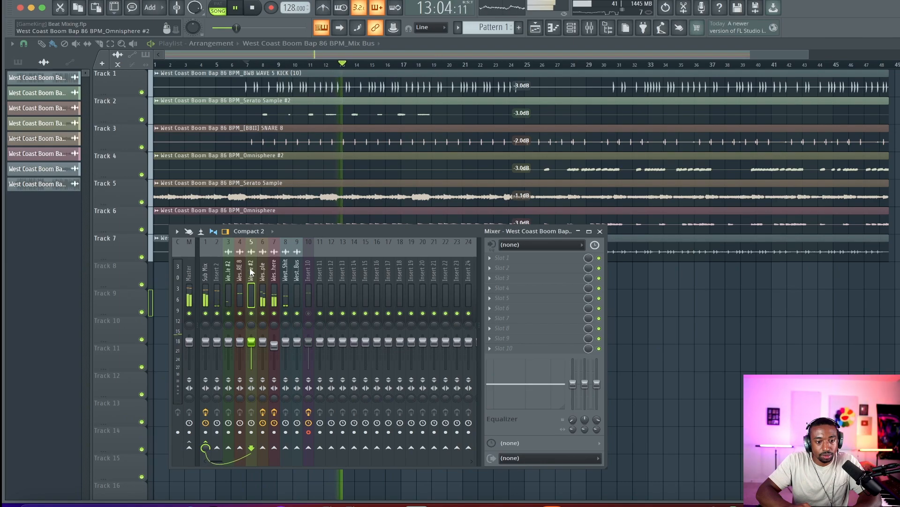
Inspect the effect chains of the Omnisphere #2, Mix Bus, Sub Mix and Insert 10 tracks
click(269, 266)
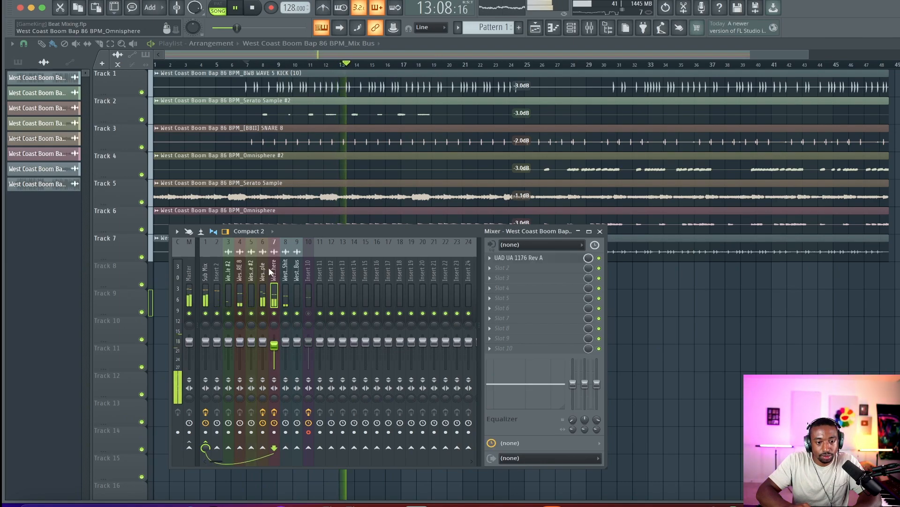
click(296, 268)
click(209, 269)
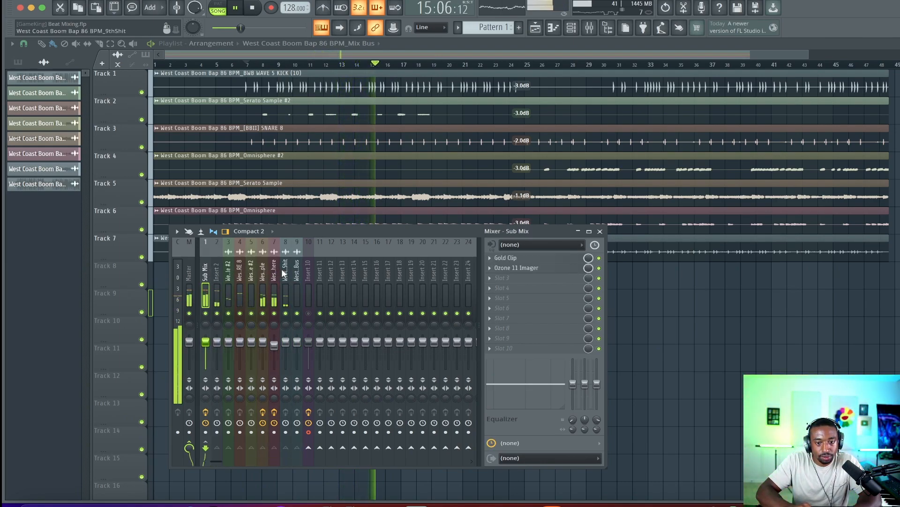
click(307, 280)
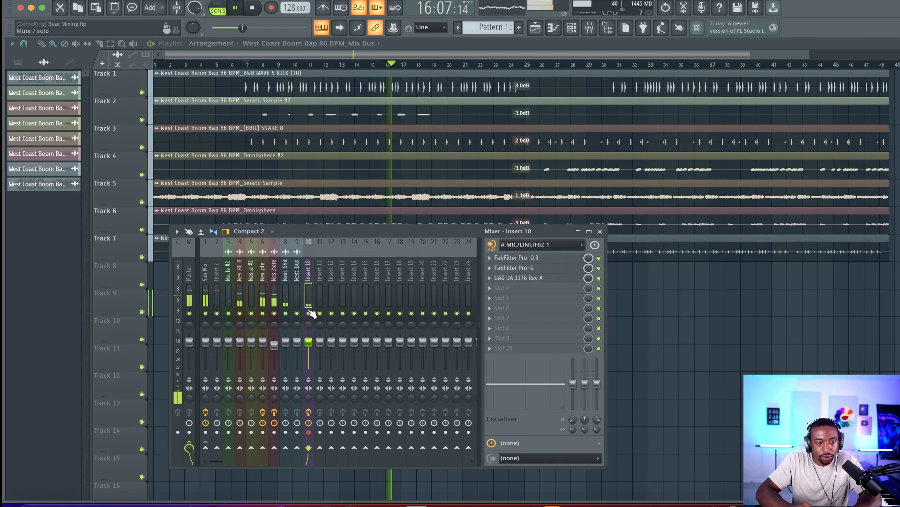
key(space)
Load FabFilter Pro-MB into the Sub Mix track's third effect slot
click(207, 276)
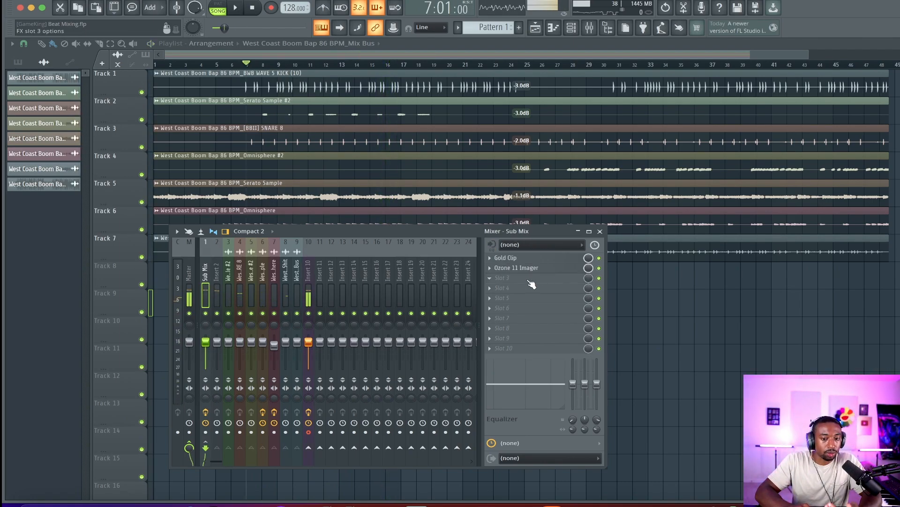
click(529, 280)
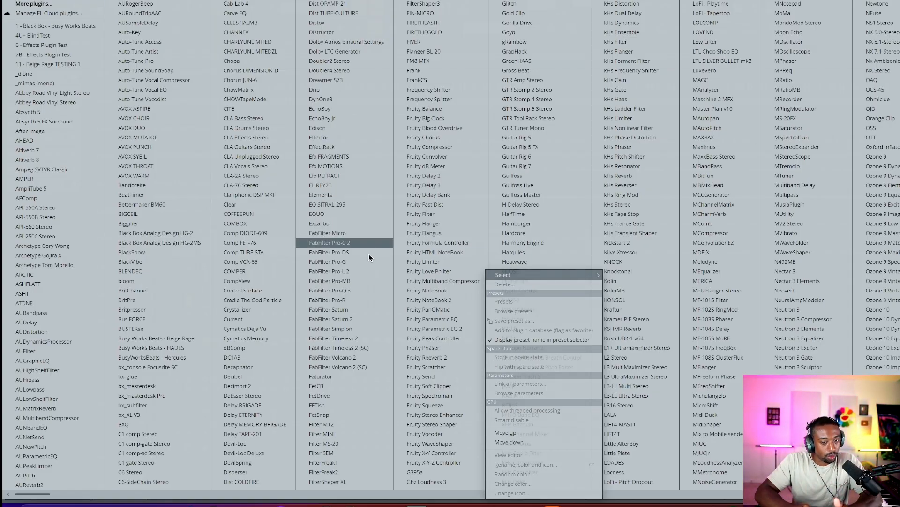
click(362, 281)
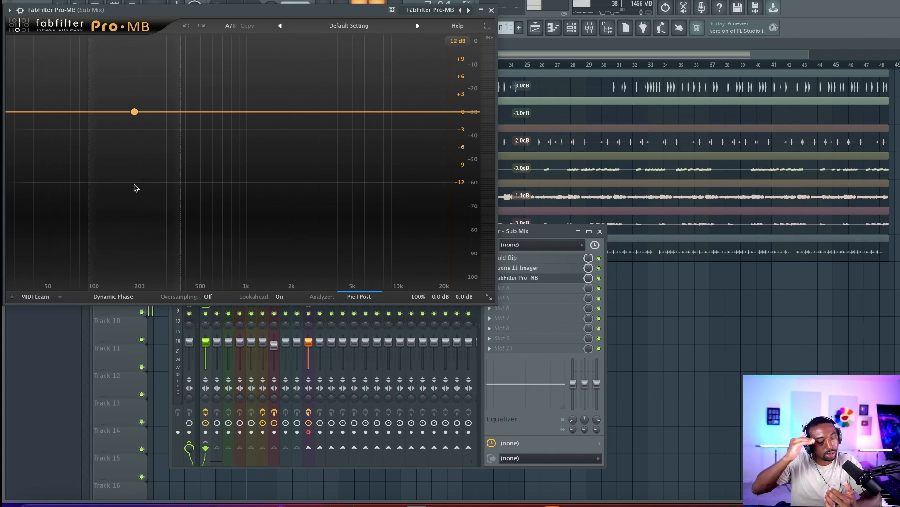
Create a Pro-MB band with Side stereo link, solo it, and move it to about 471 Hz
click(125, 156)
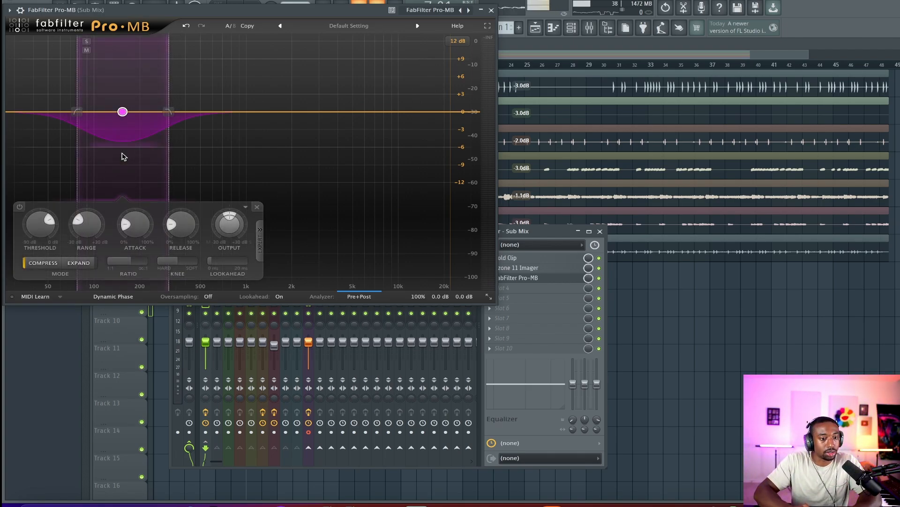
click(259, 241)
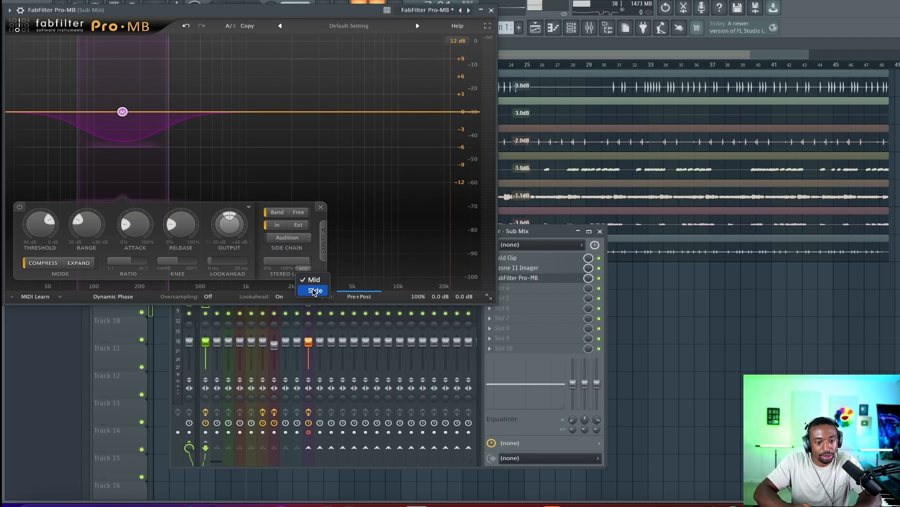
drag(122, 112, 158, 111)
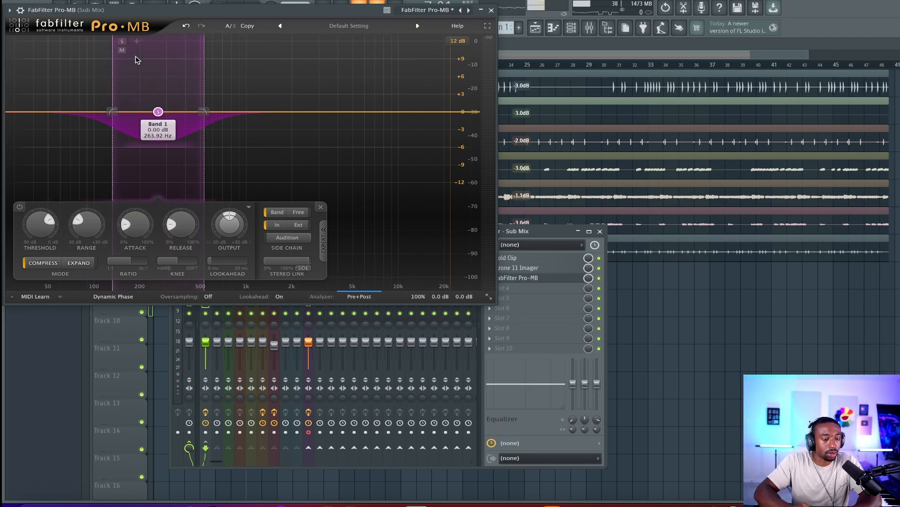
click(121, 42)
key(space)
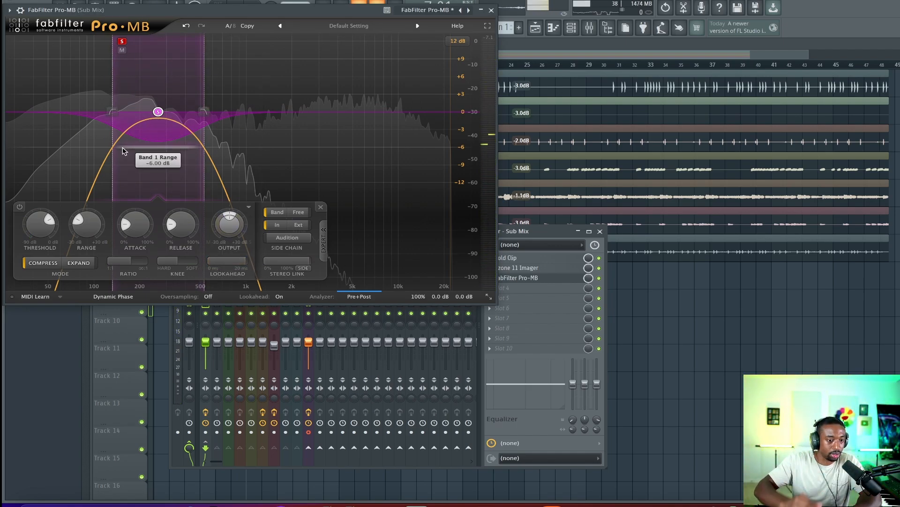
drag(158, 112, 196, 114)
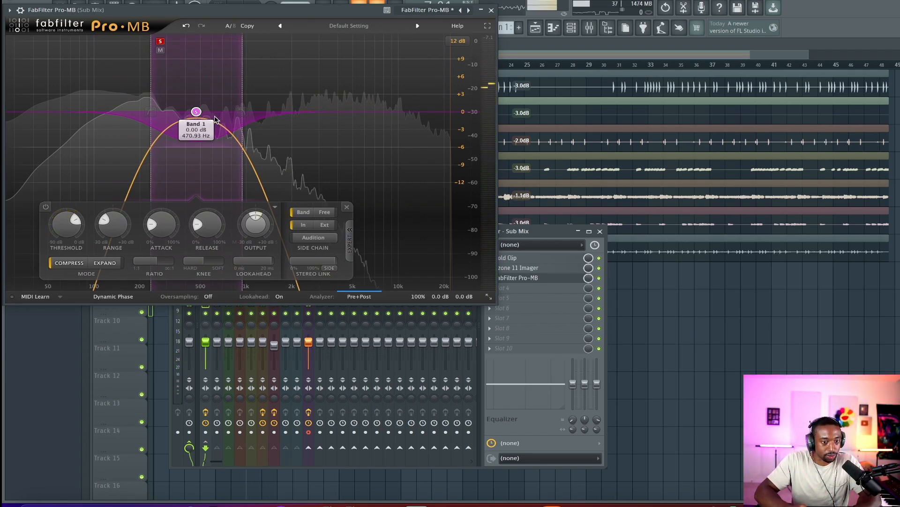
Move the Pro-MB band down to about 250 Hz and lower its threshold to about -31.5 dB
drag(202, 114, 155, 111)
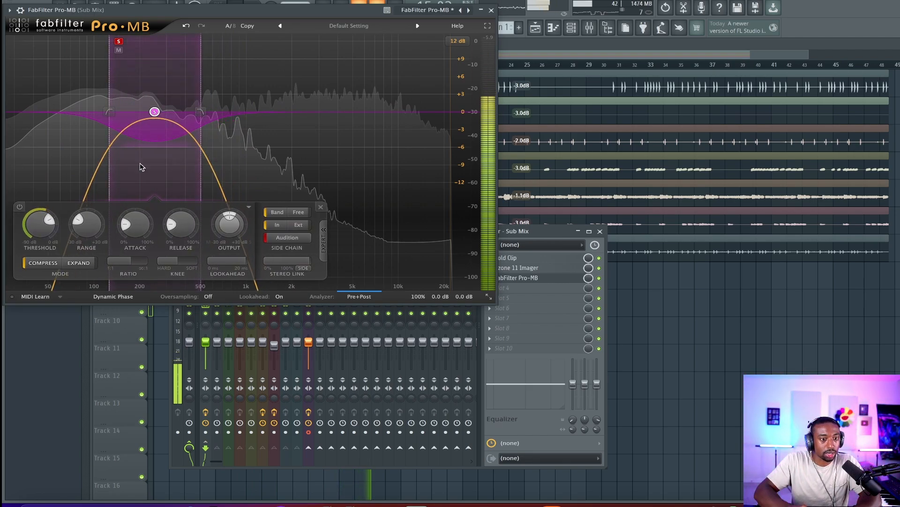
drag(34, 243, 34, 262)
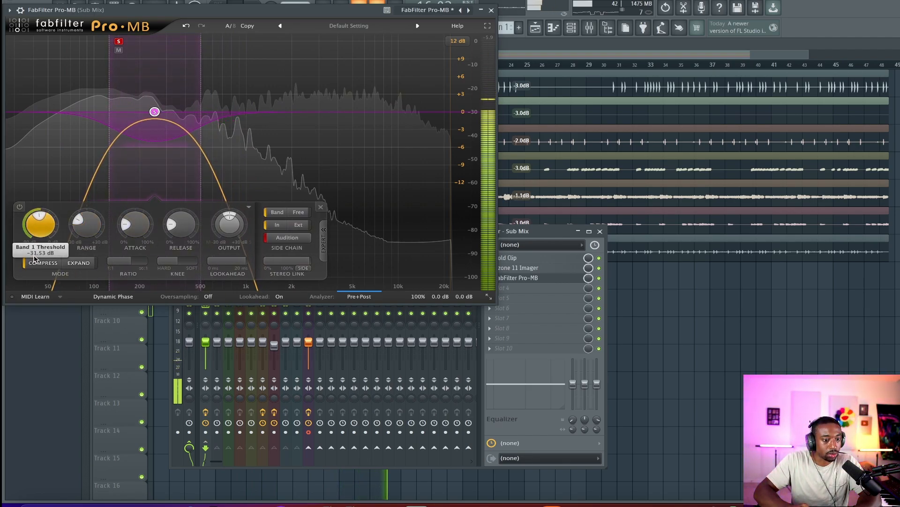
drag(38, 227, 40, 257)
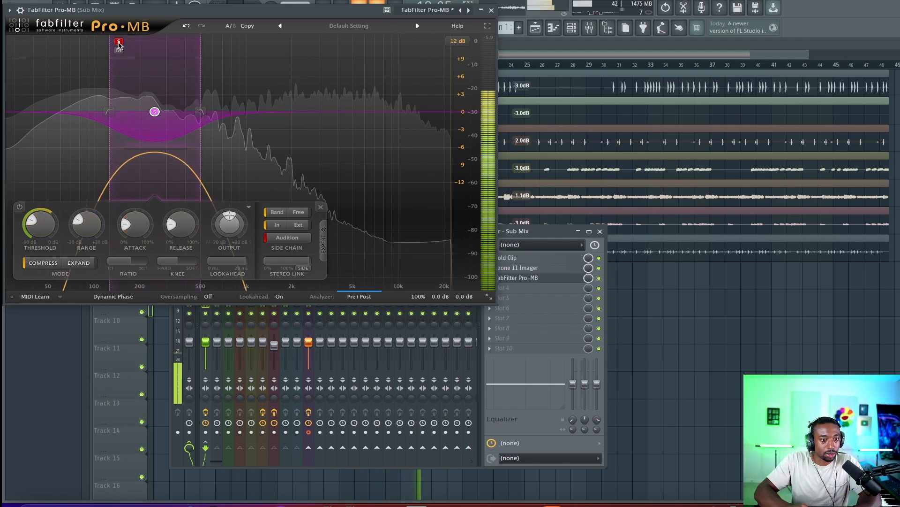
Unsolo the Pro-MB band and close the plugin window
click(287, 237)
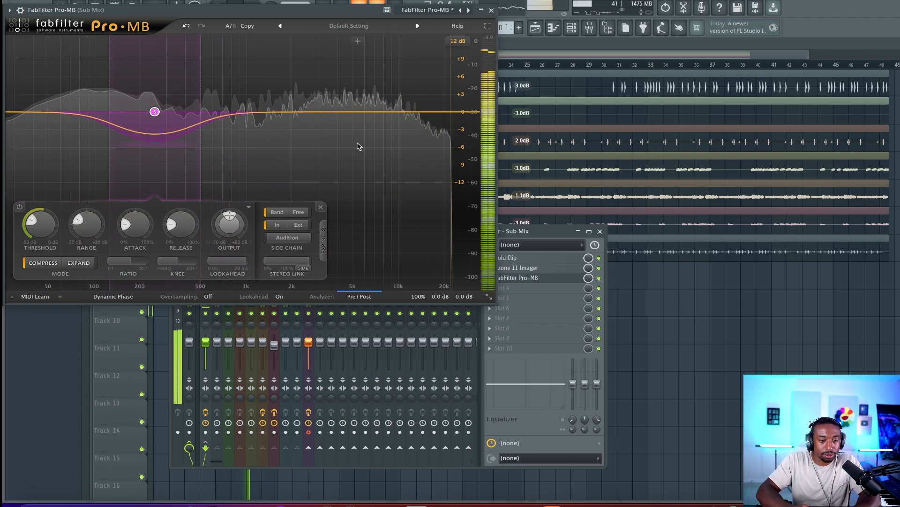
click(491, 9)
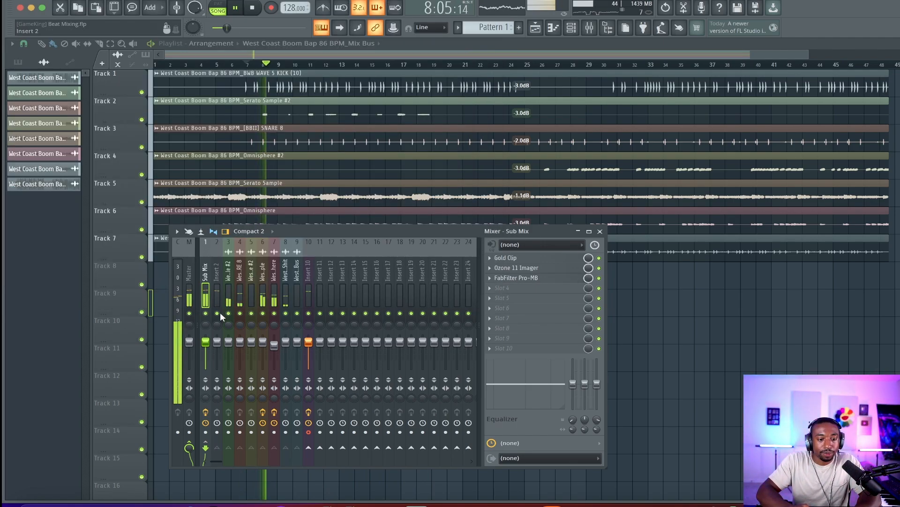
Play the beat and toggle Insert 10's mute to compare the Sub Mix
key(space)
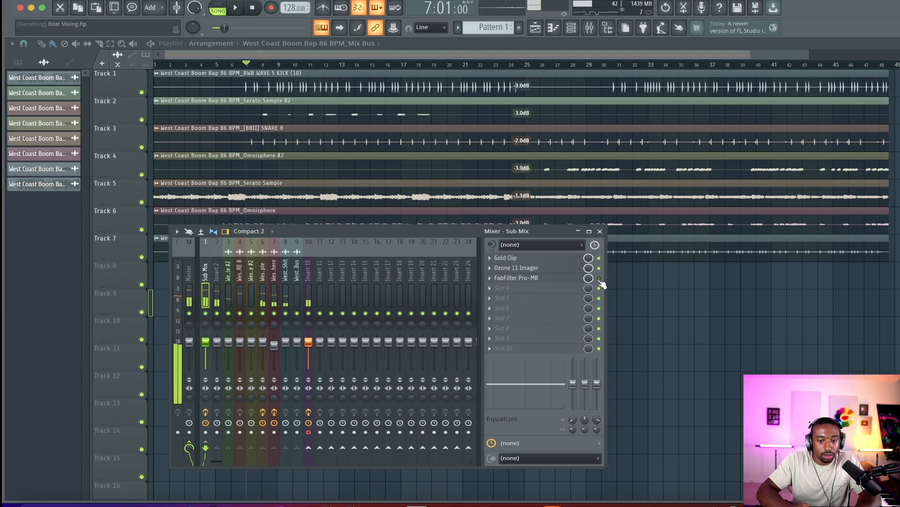
key(space)
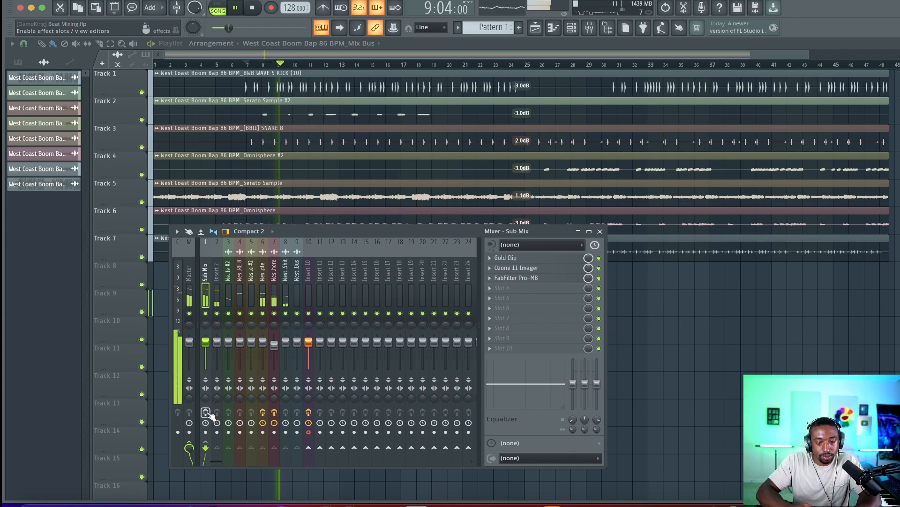
click(310, 313)
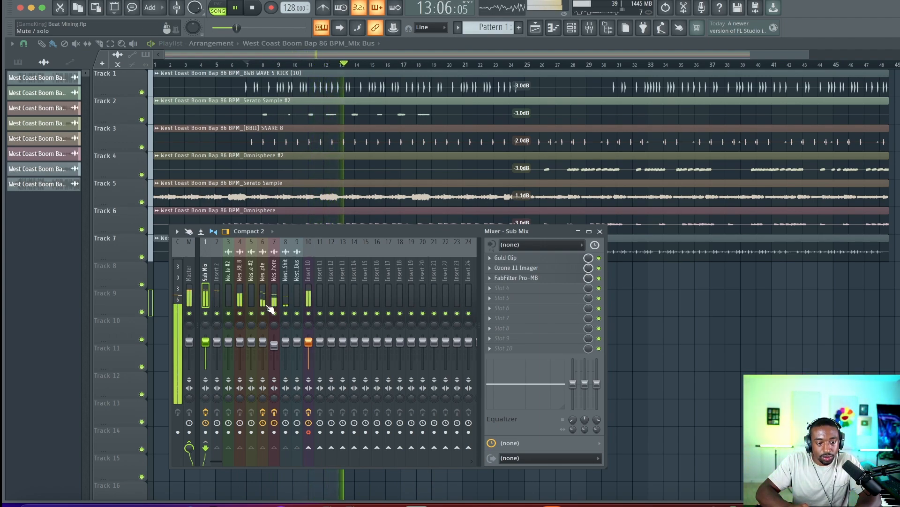
Load Wavesfactory Spectre into the Sub Mix track's fourth effect slot
click(498, 288)
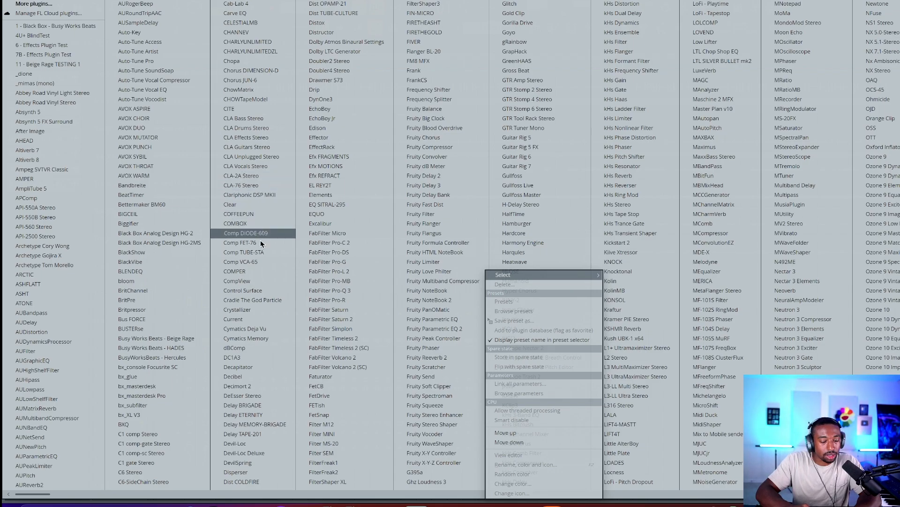
scroll(355, 305, right, 4)
scroll(356, 302, right, 3)
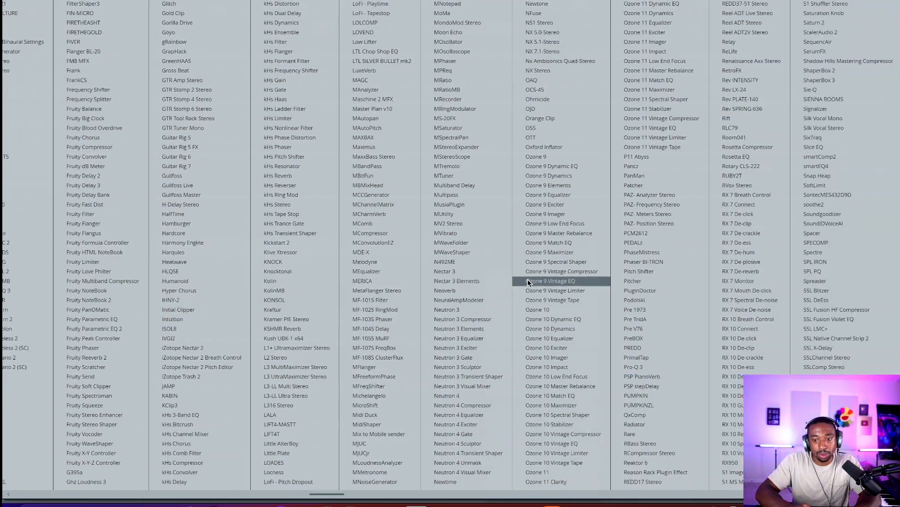
scroll(646, 324, right, 3)
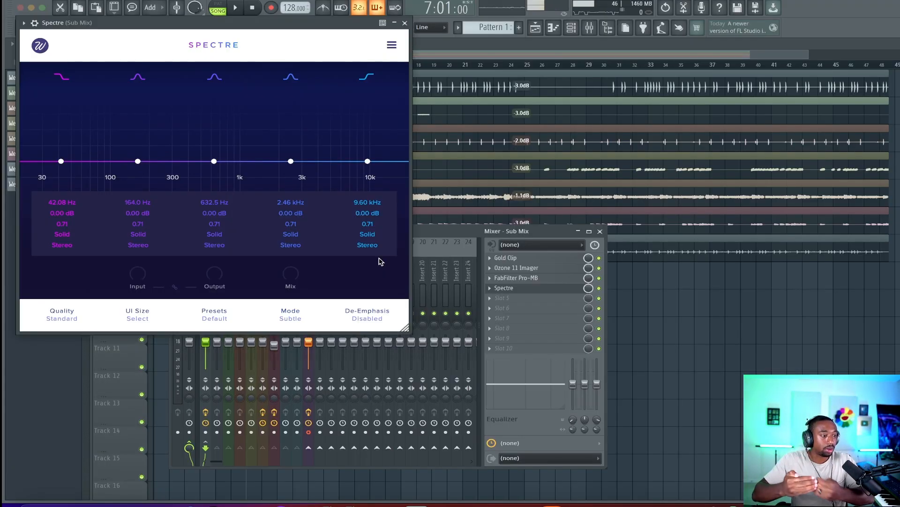
Move Spectre's high shelf band to about 3.10 kHz with a 2.37 dB boost
drag(368, 162, 304, 154)
key(space)
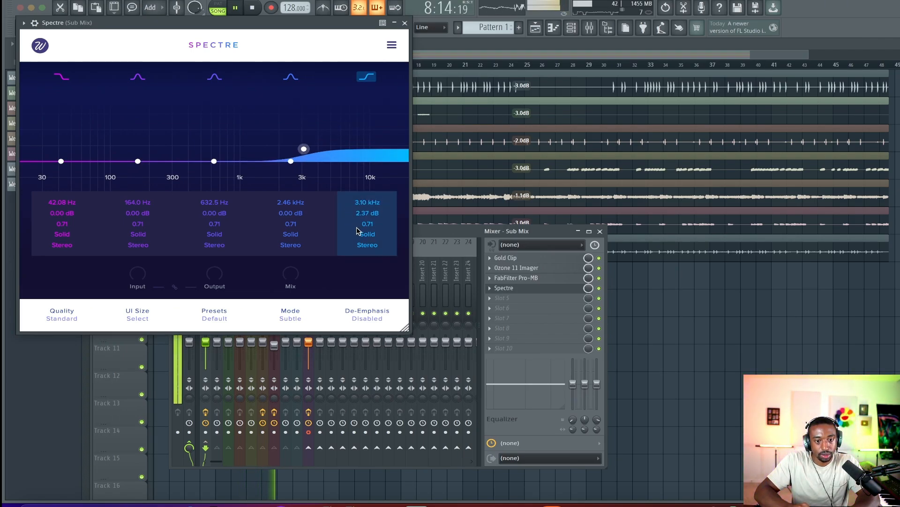
Switch the high shelf band's saturation type to Tube and close Spectre
click(363, 234)
click(375, 276)
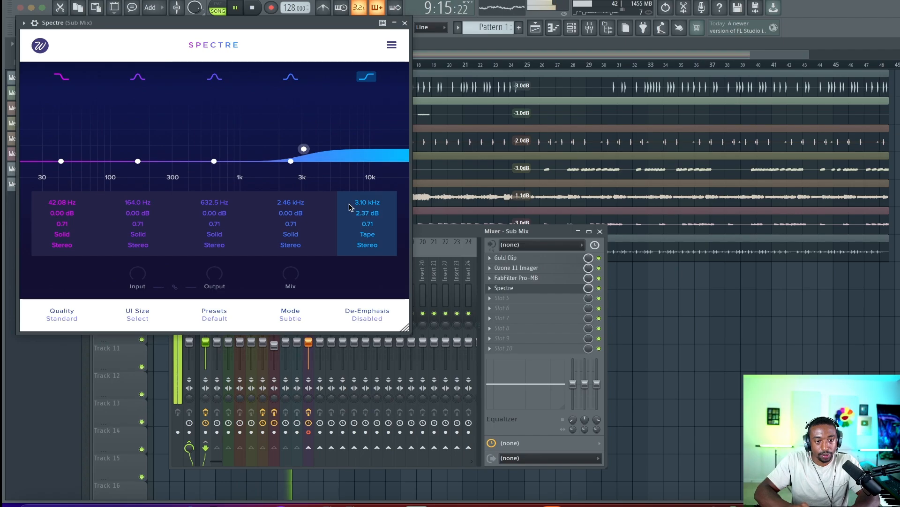
click(368, 234)
click(368, 267)
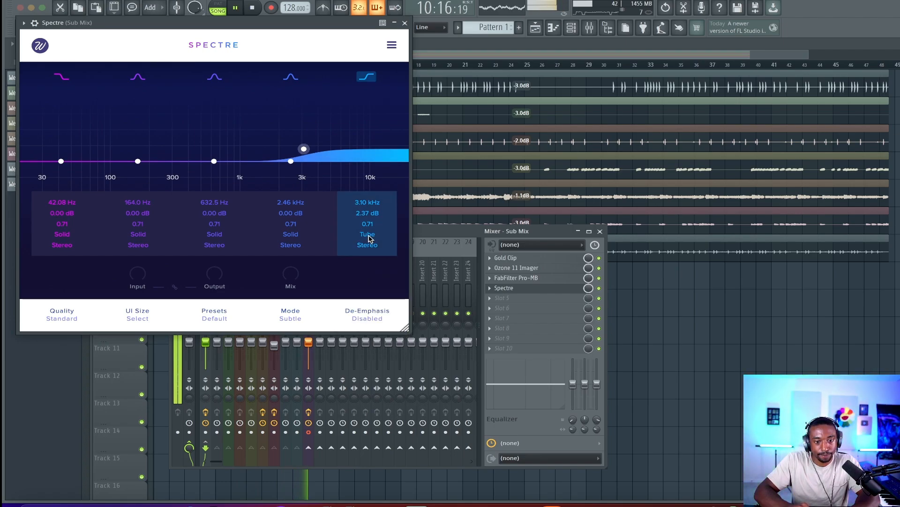
click(369, 235)
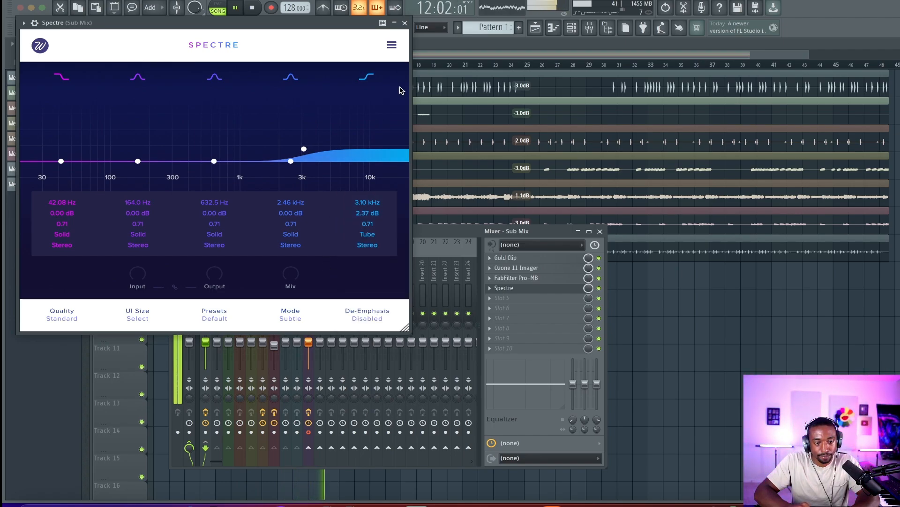
click(405, 24)
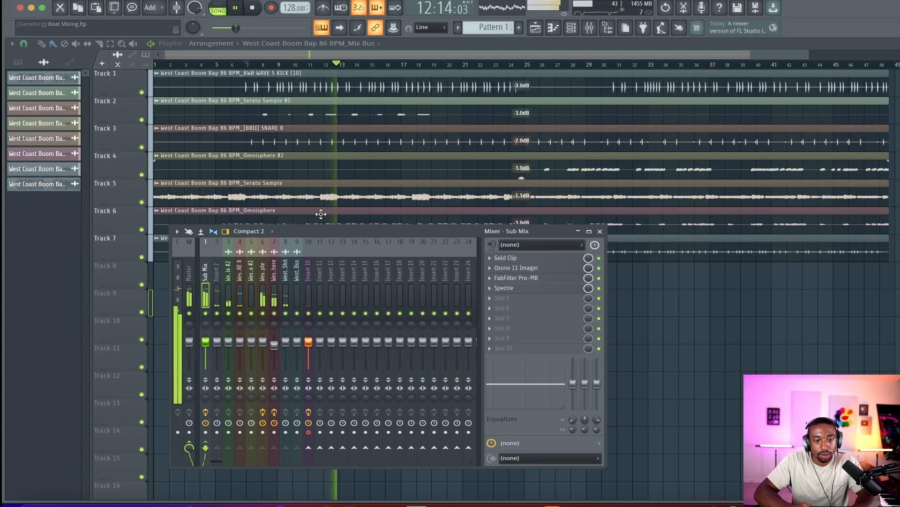
Toggle Insert 10's mute during playback to compare
click(309, 313)
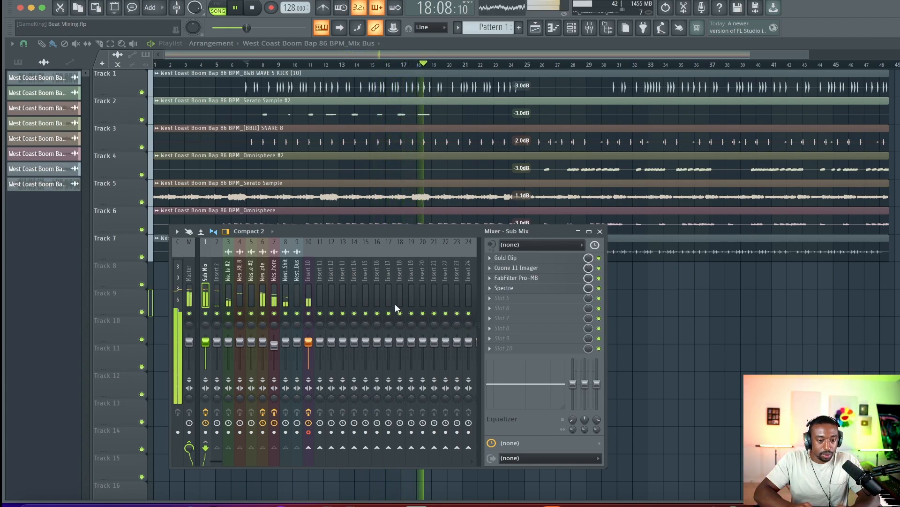
key(space)
Reopen Spectre, boost its second band near 64 Hz by 2 dB, and set its saturation type to Tube
click(504, 287)
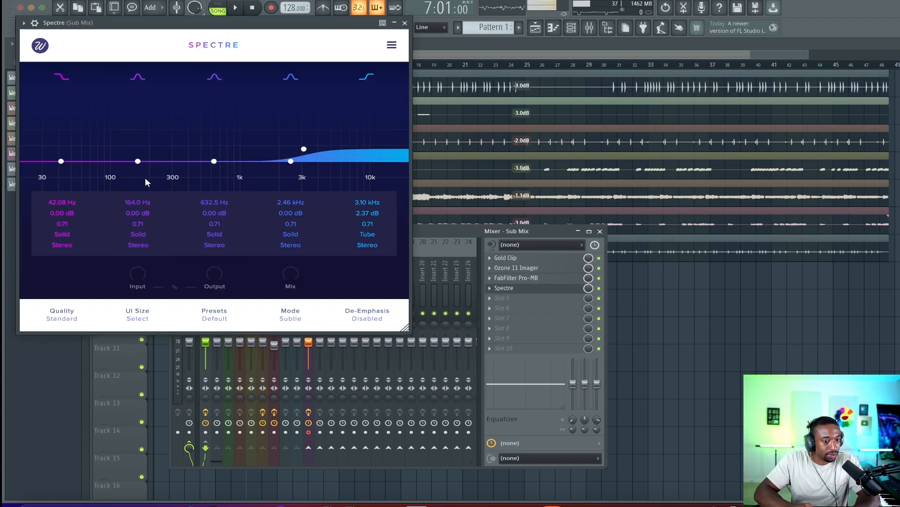
drag(138, 161, 85, 155)
key(space)
key(space)
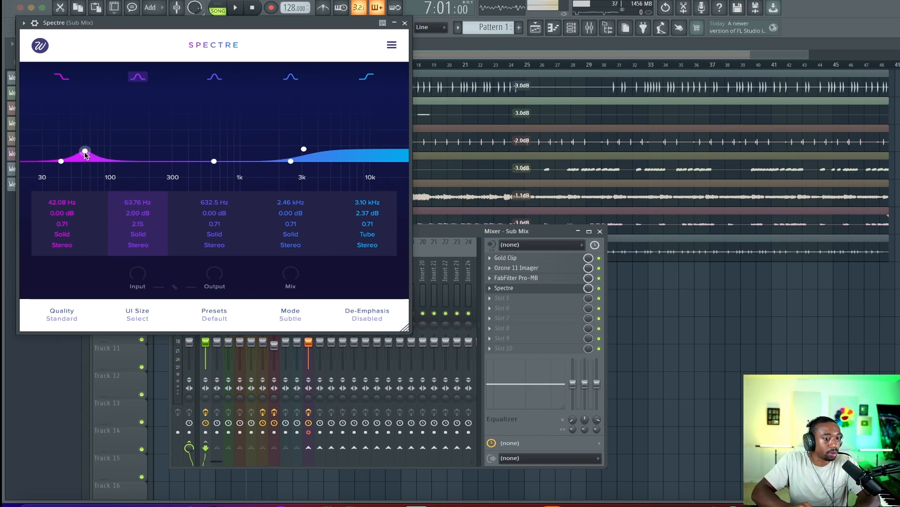
key(space)
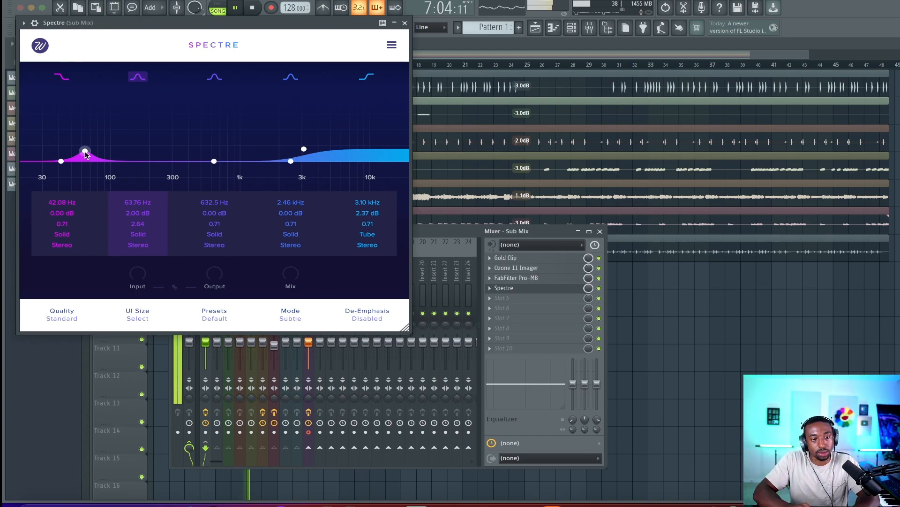
click(136, 235)
click(138, 270)
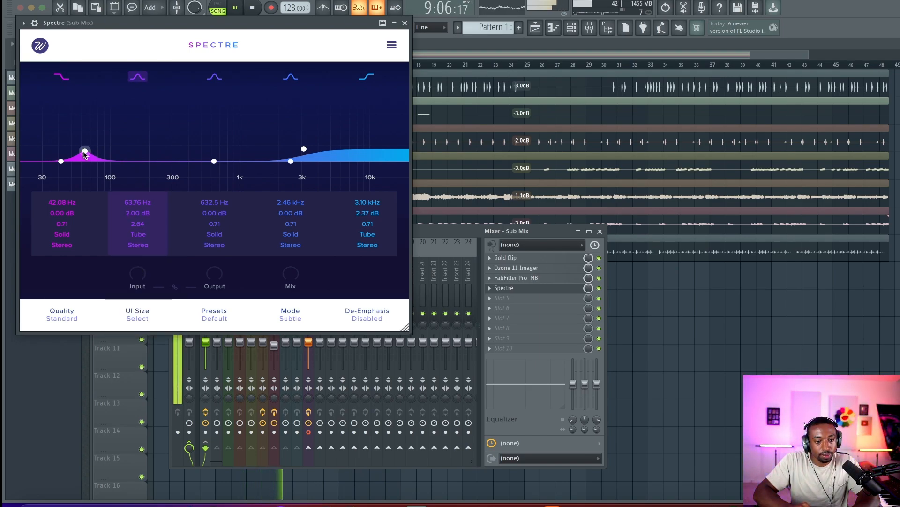
Set the second band's frequency to 60 Hz and raise its boost to about 7.1 dB with a Q of about 4.33
double_click(132, 202)
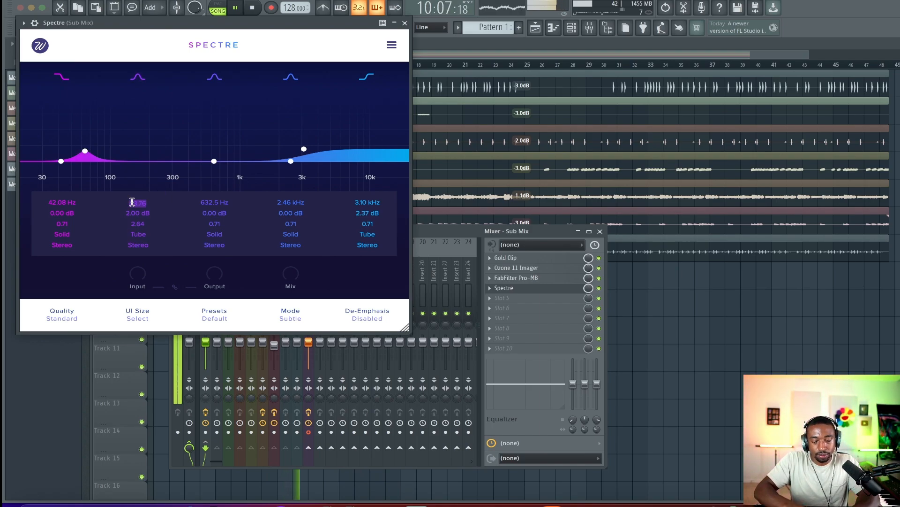
text(75.00 Hz)
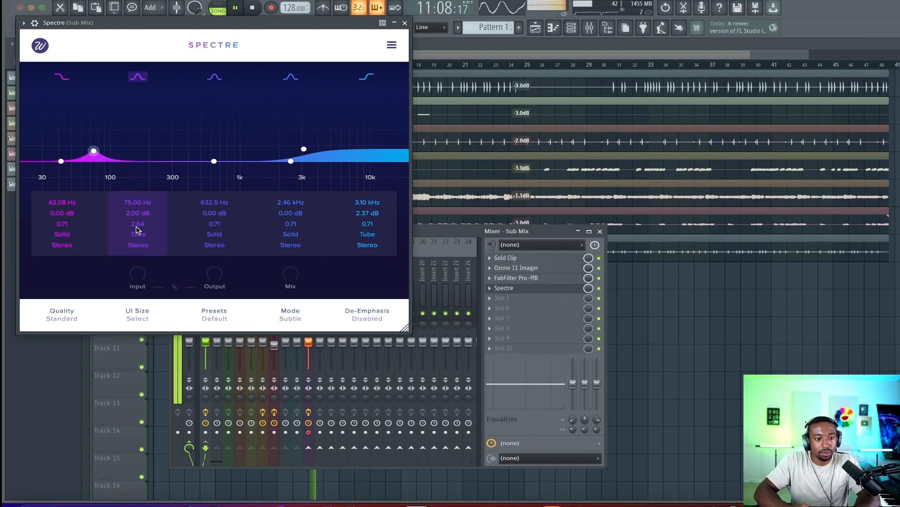
drag(137, 227, 169, 142)
key(space)
key(space)
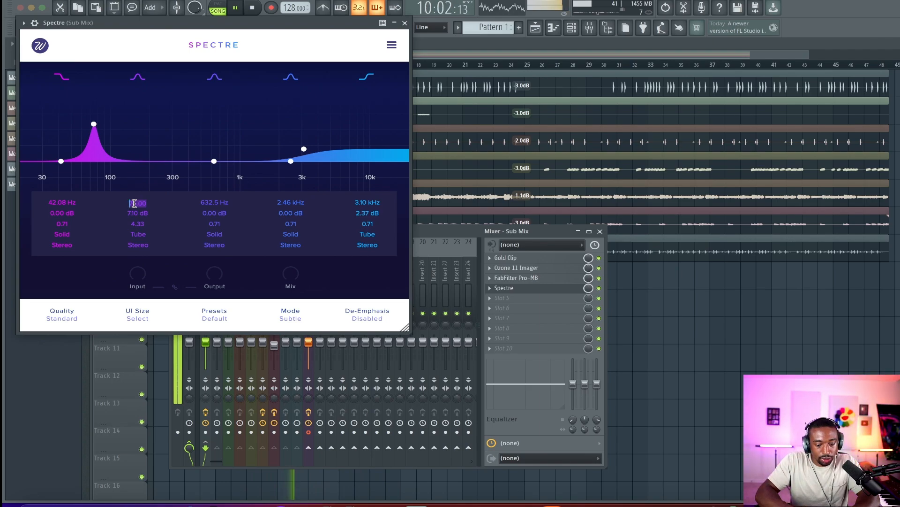
text(60)
key(Return)
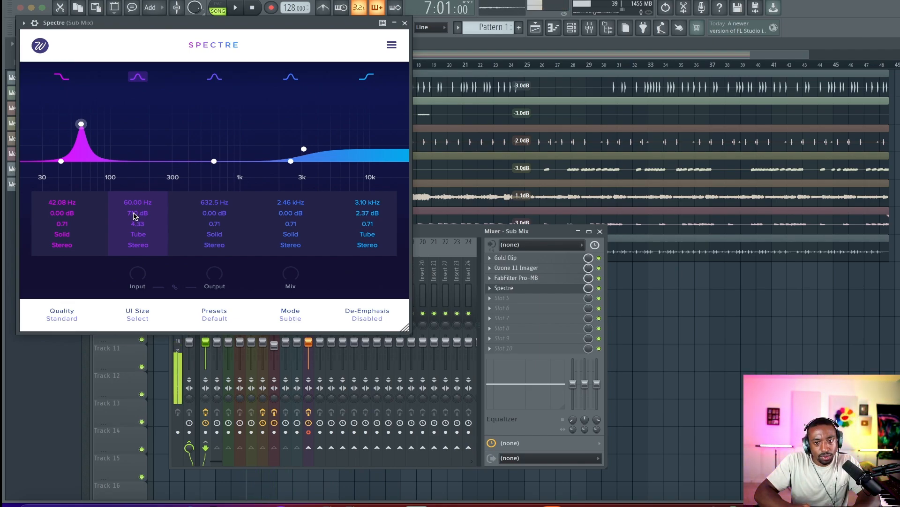
Set the second band's gain to 3 dB and close Spectre
double_click(135, 214)
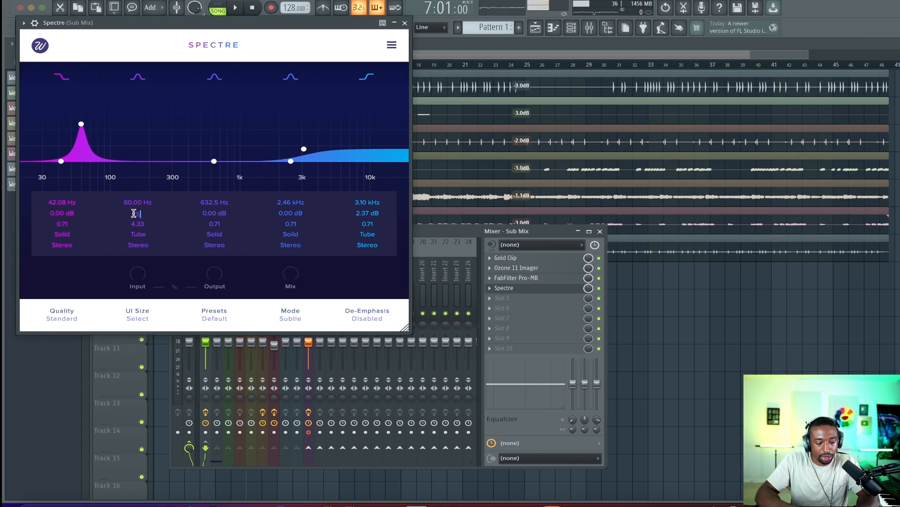
key(Return)
key(space)
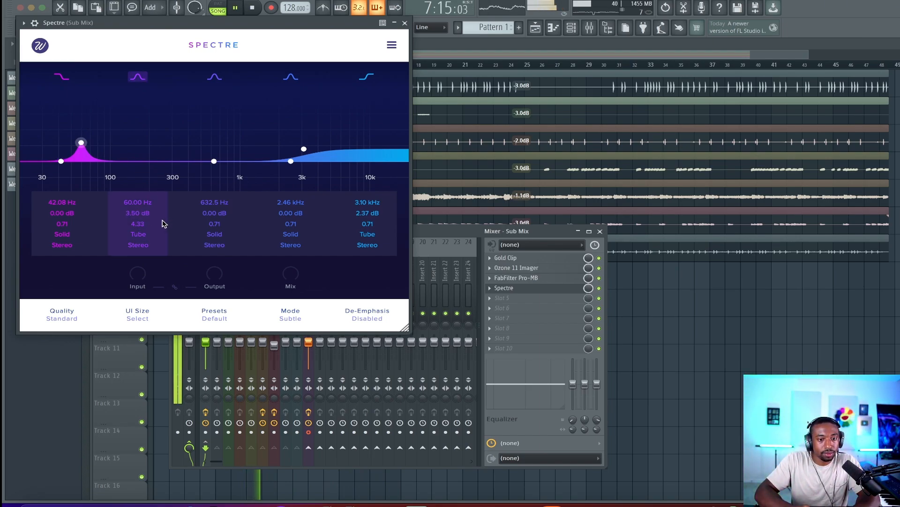
text(2)
key(Return)
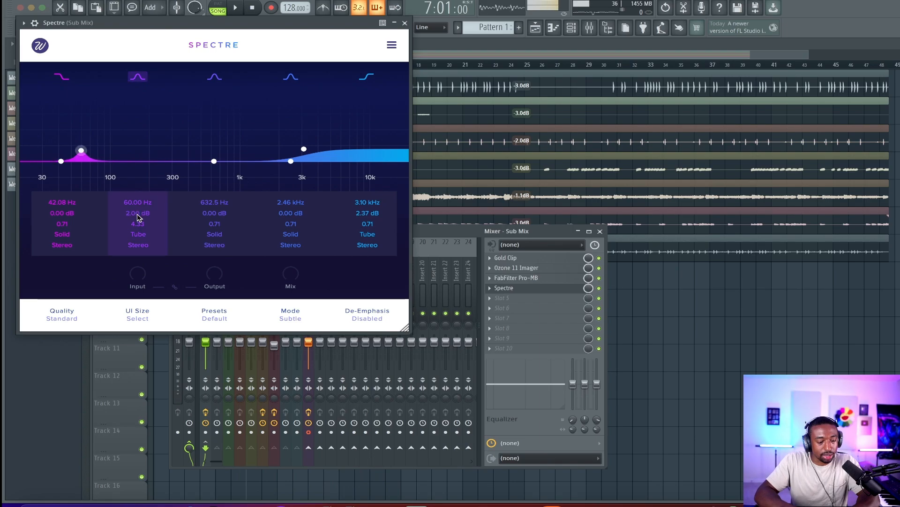
key(space)
text(3)
key(Return)
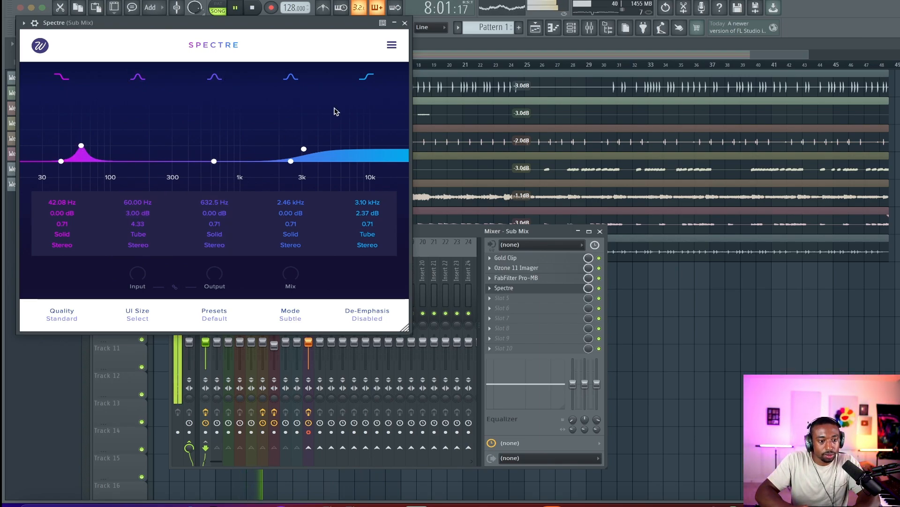
click(404, 23)
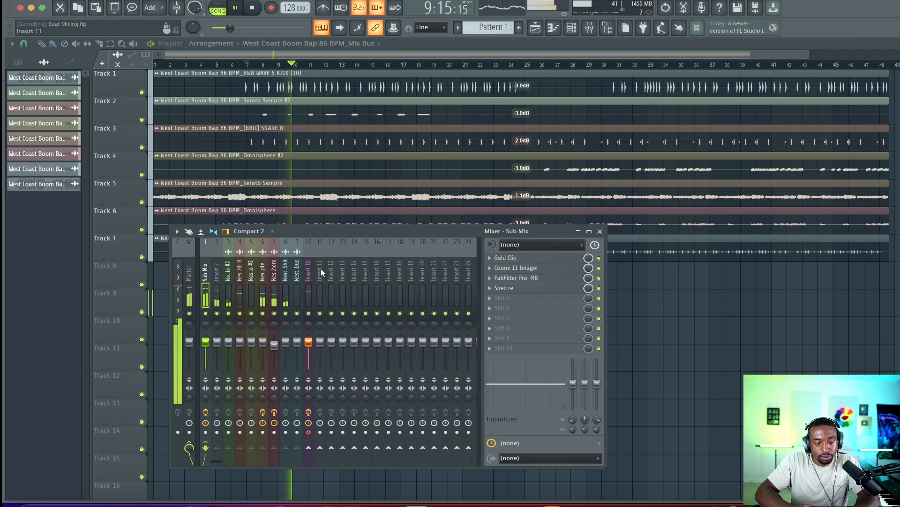
Play the beat and toggle Insert 10's mute on and off to compare
key(space)
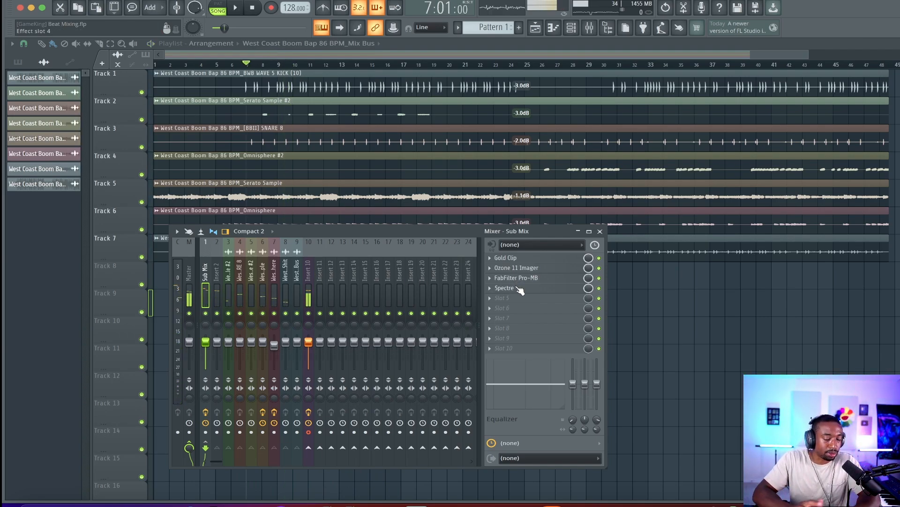
key(space)
click(309, 313)
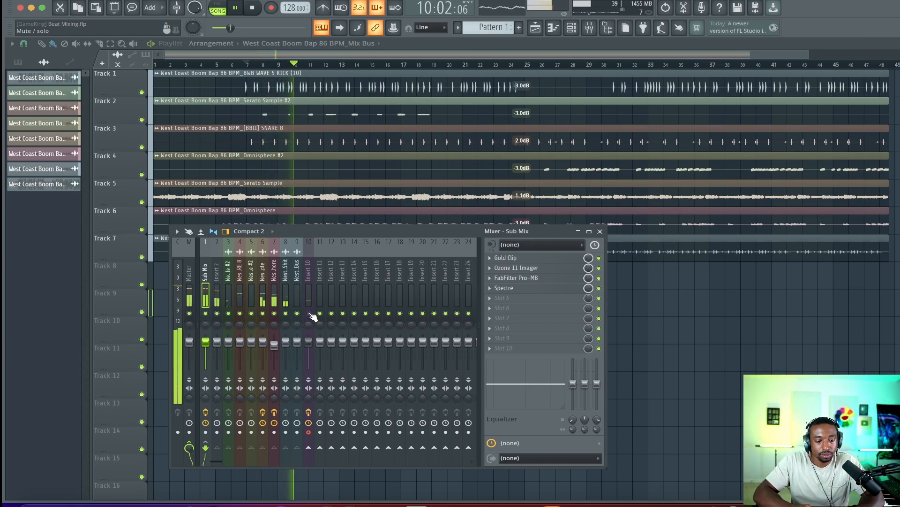
click(309, 313)
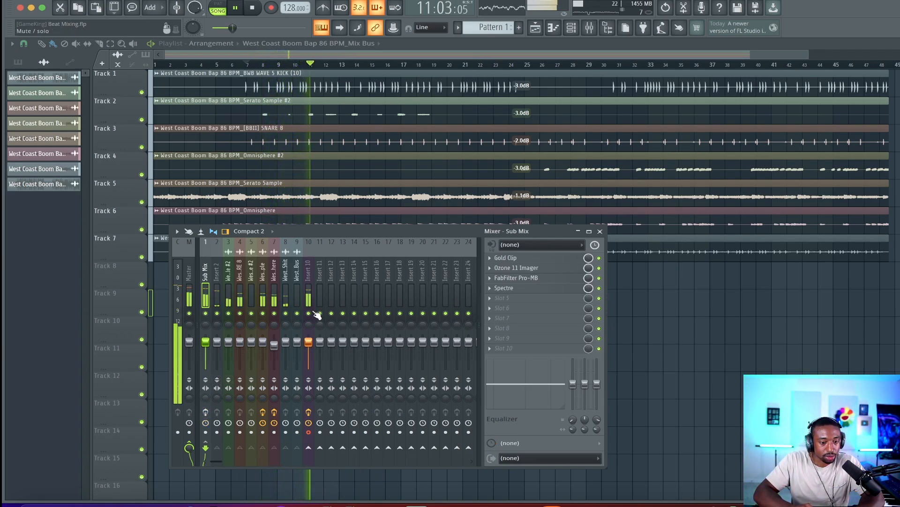
click(309, 313)
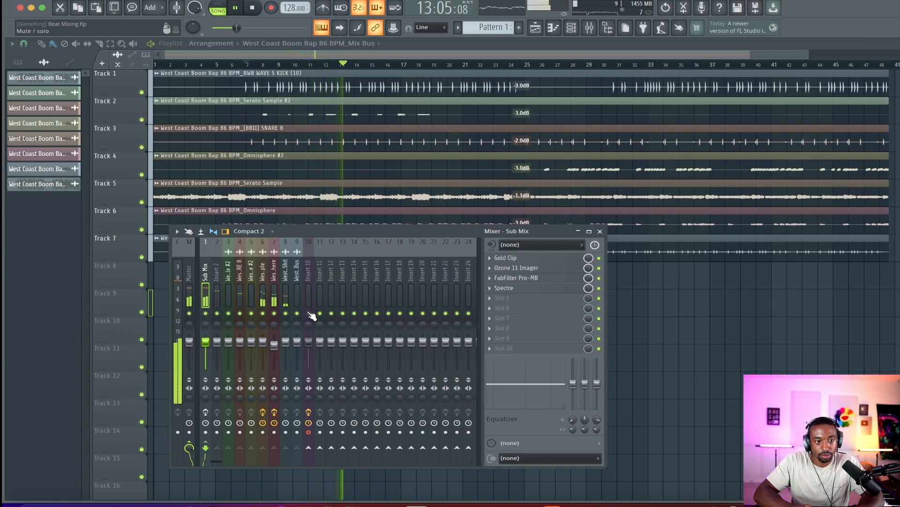
click(309, 313)
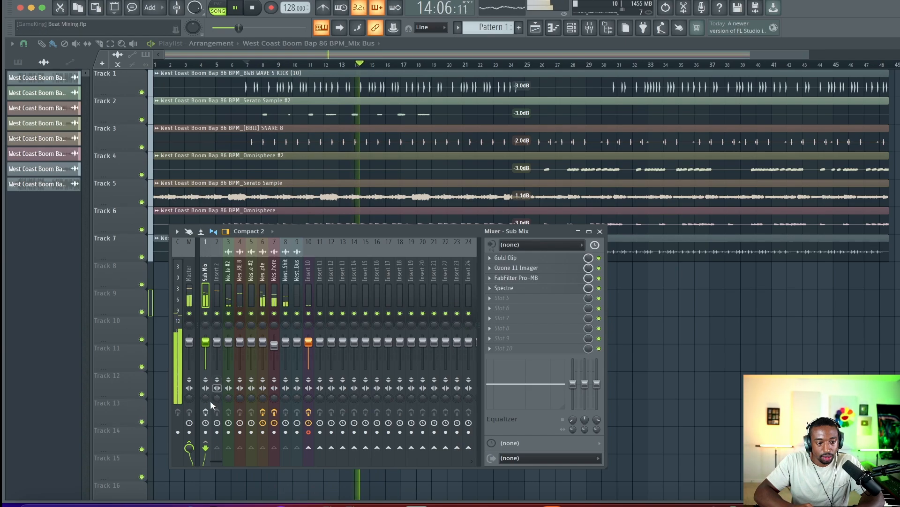
Re-enable the Sub Mix effects and toggle Insert 10's mute while listening, then stop playback
click(206, 412)
click(309, 314)
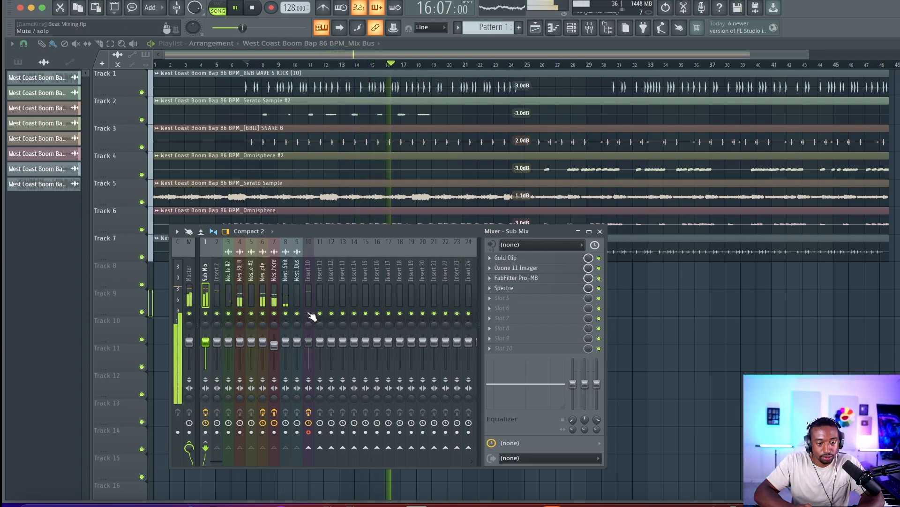
click(190, 296)
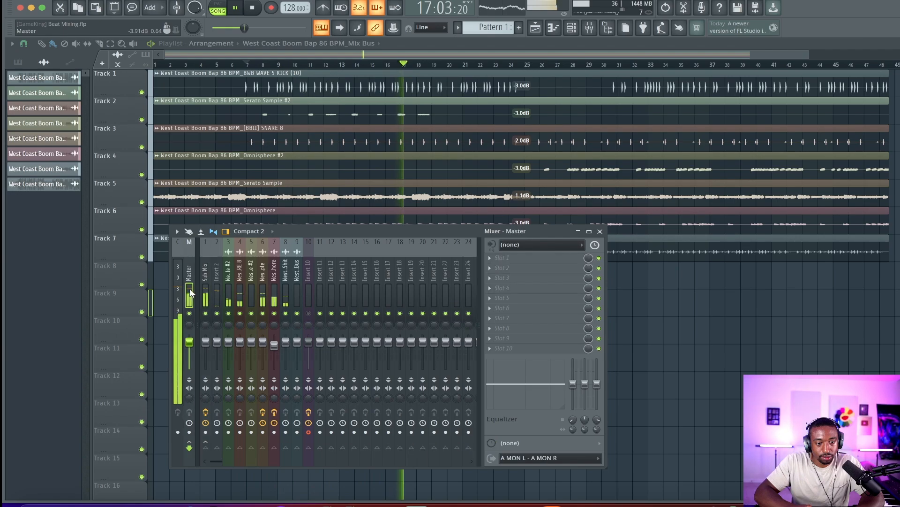
click(309, 313)
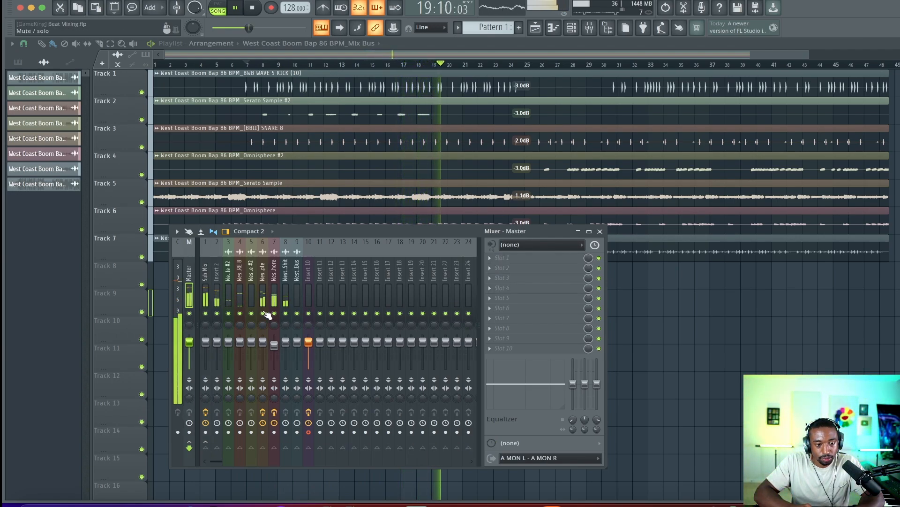
key(space)
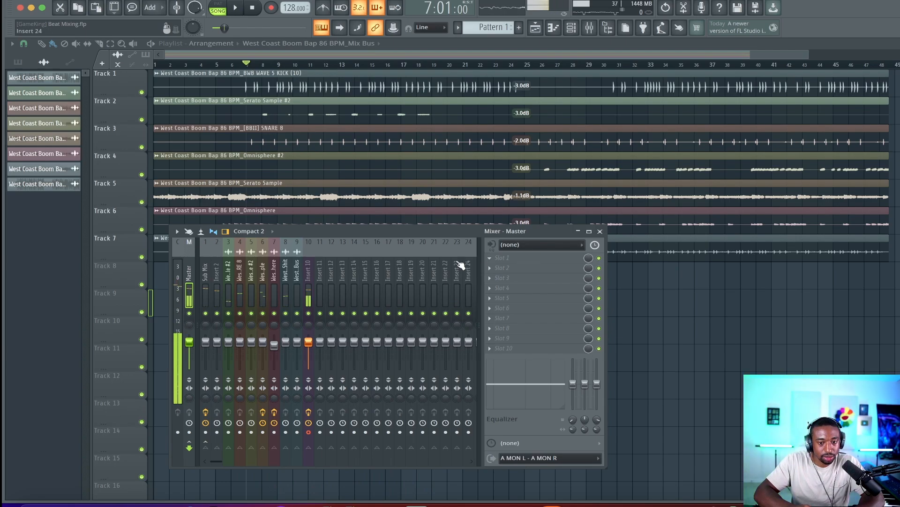
Load FabFilter Pro-L 2 into the Sub Mix's fifth effect slot and raise its gain to +2.7 dB
click(205, 277)
click(522, 307)
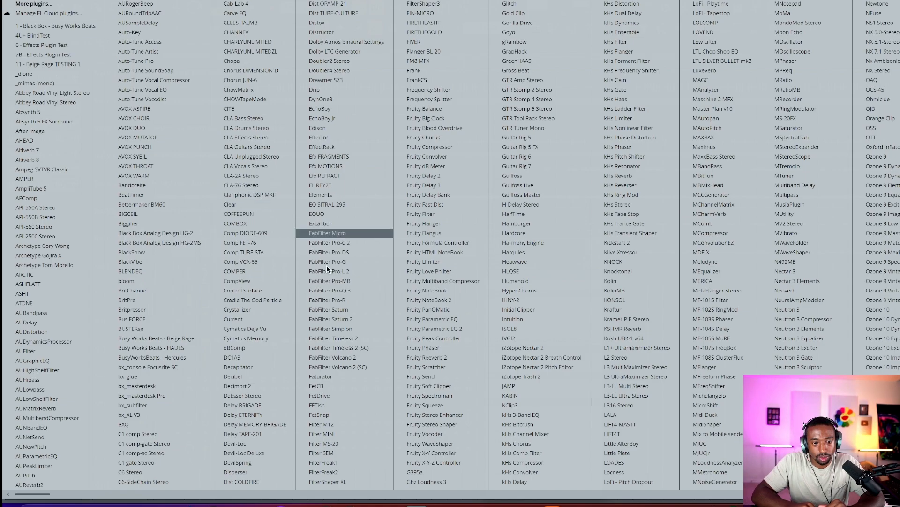
click(349, 272)
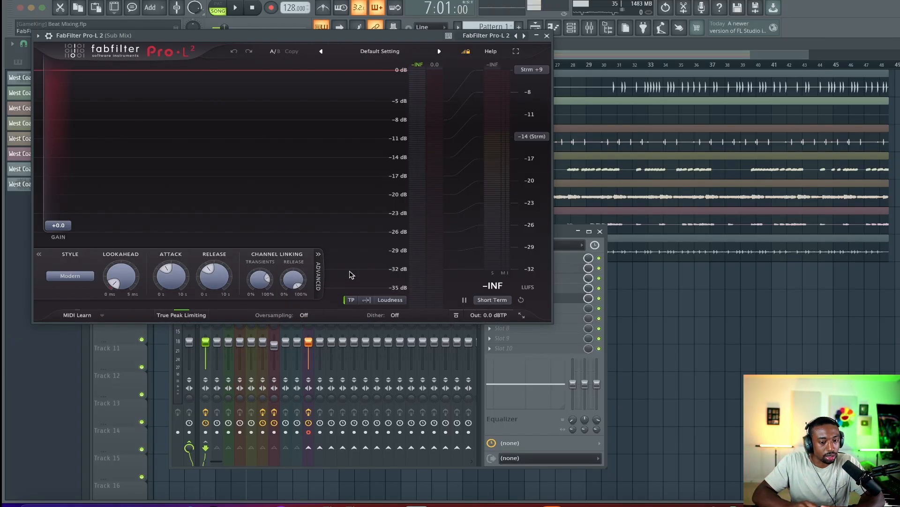
drag(123, 274, 144, 144)
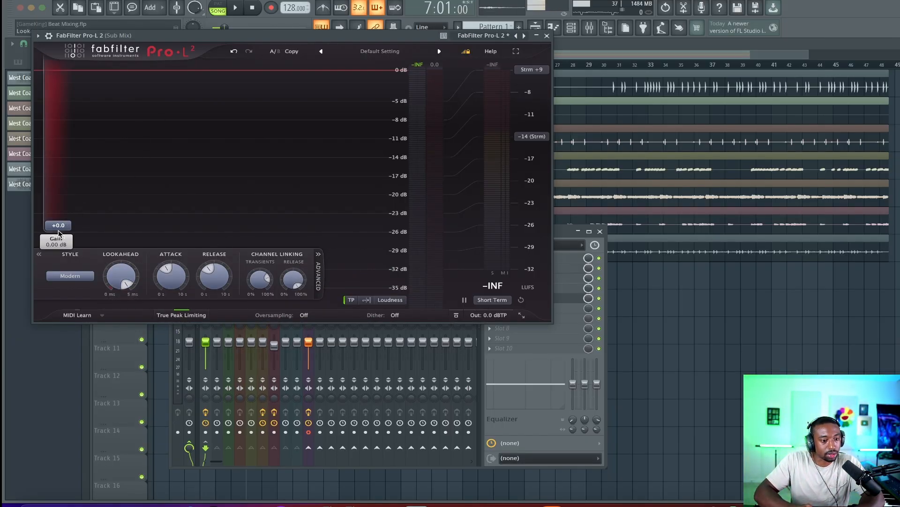
drag(60, 228, 63, 214)
Play the beat to review the Pro-L 2 limiting, toggling Insert 10's mute and reopening the limiter
key(space)
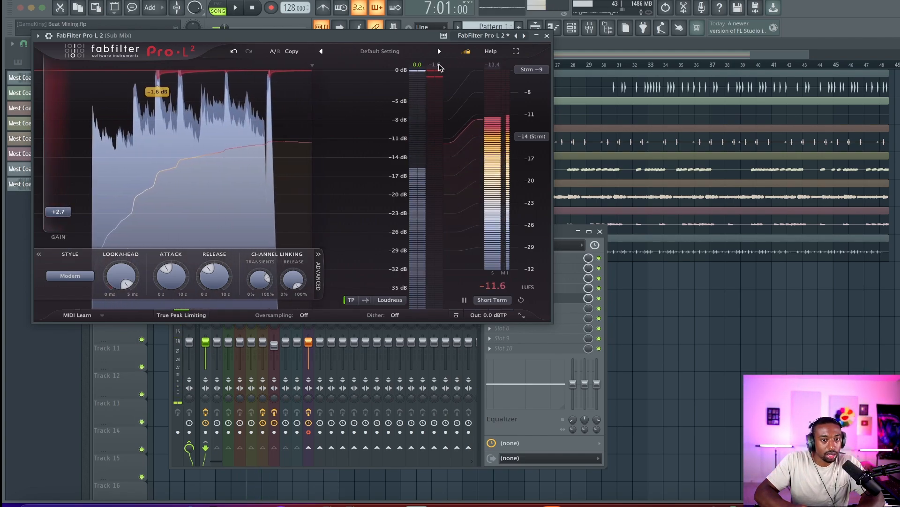
key(space)
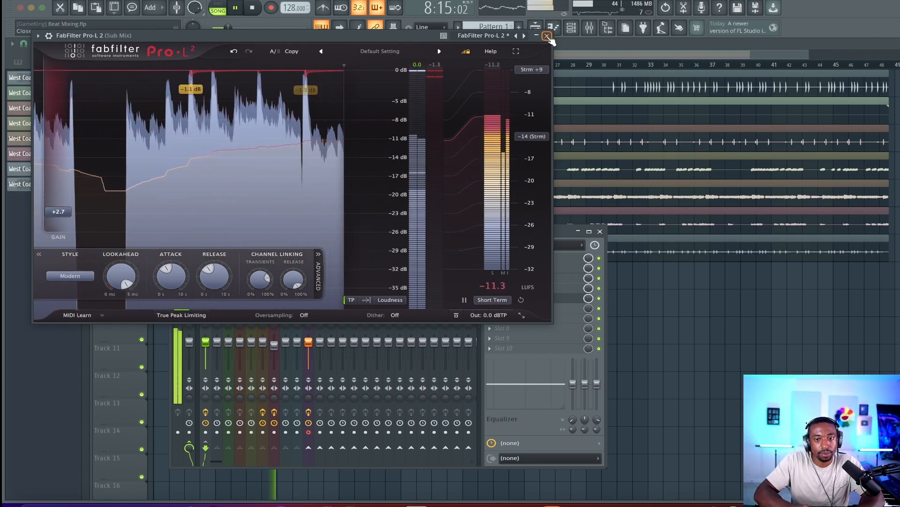
click(546, 35)
click(308, 313)
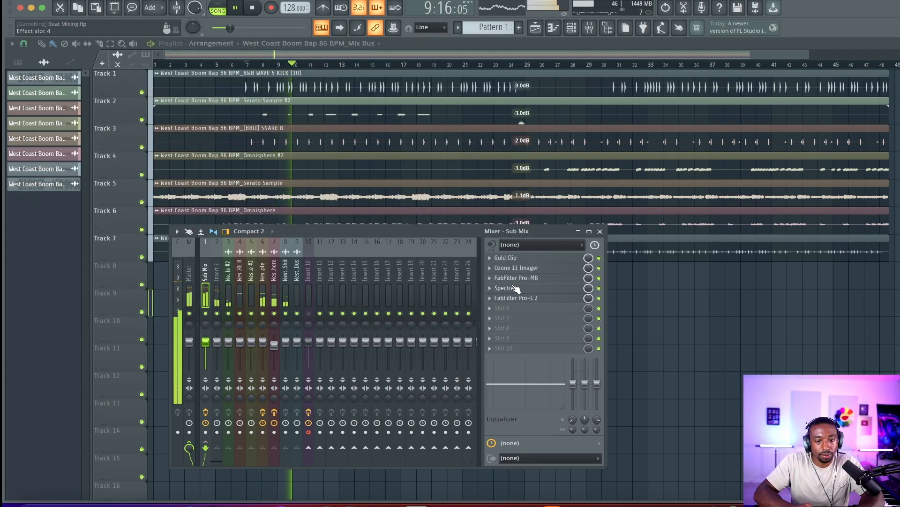
click(520, 299)
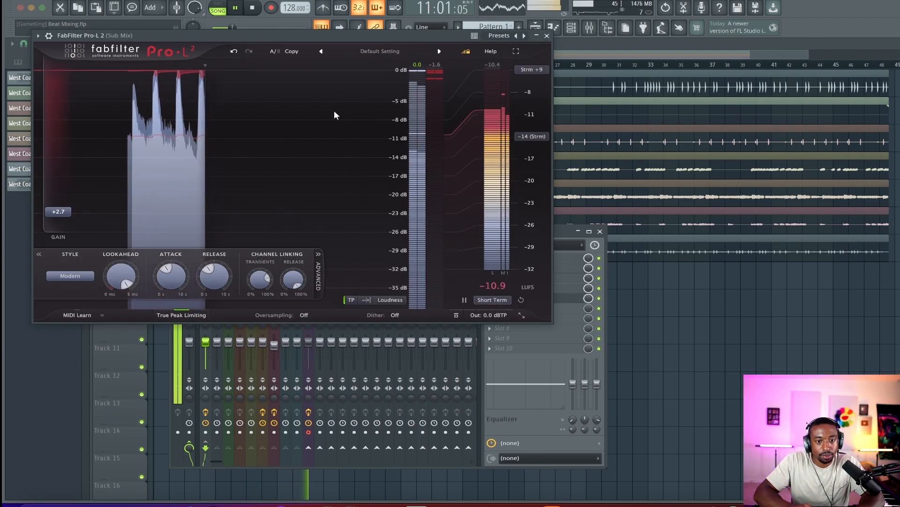
click(546, 35)
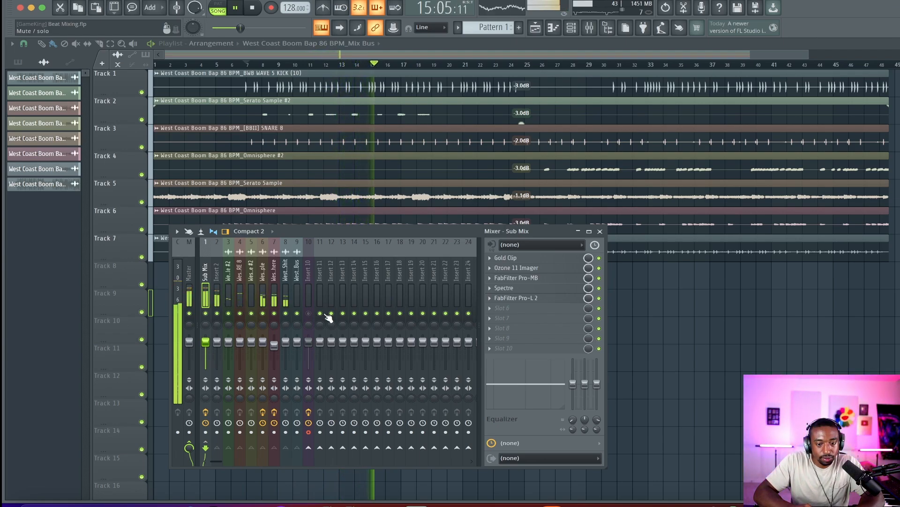
Load Ozone 11 Maximizer into the Sub Mix's next slot and set its mode to IRC 4 - Modern
click(497, 312)
scroll(436, 194, down, 5)
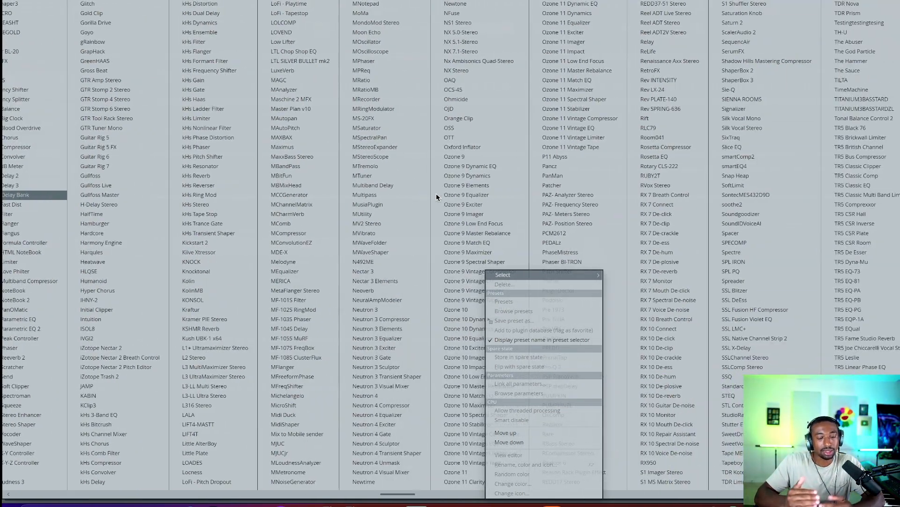
scroll(436, 194, down, 3)
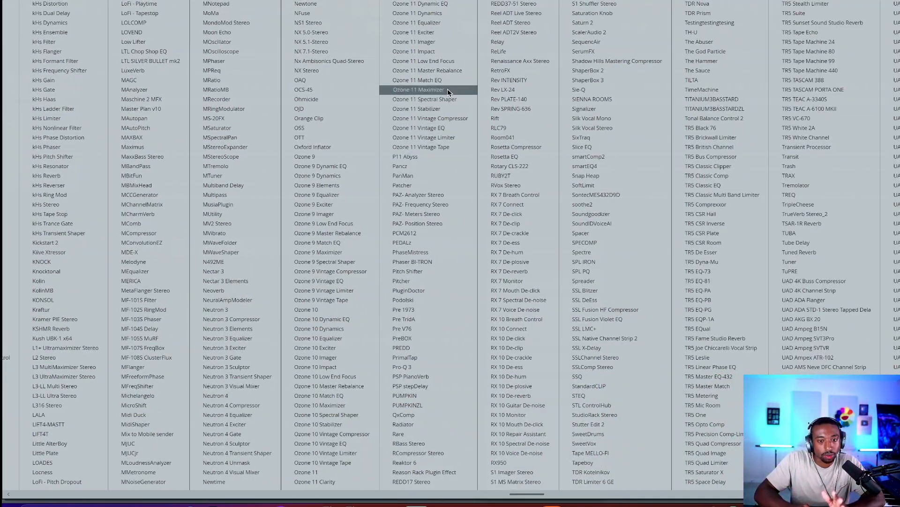
click(447, 90)
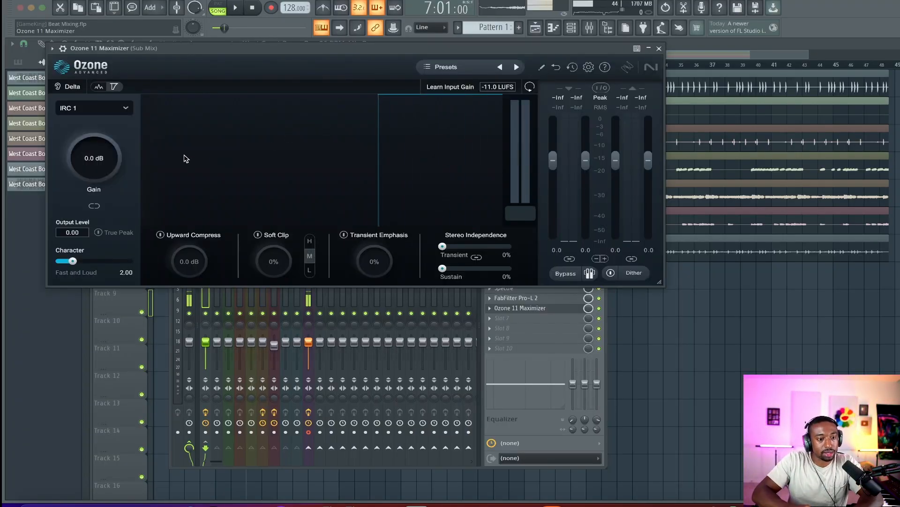
click(111, 109)
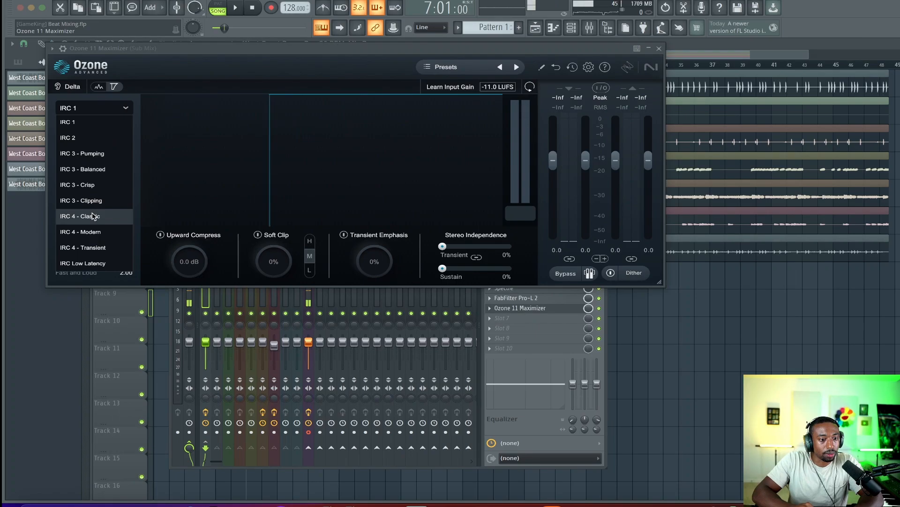
click(84, 214)
click(94, 108)
click(85, 231)
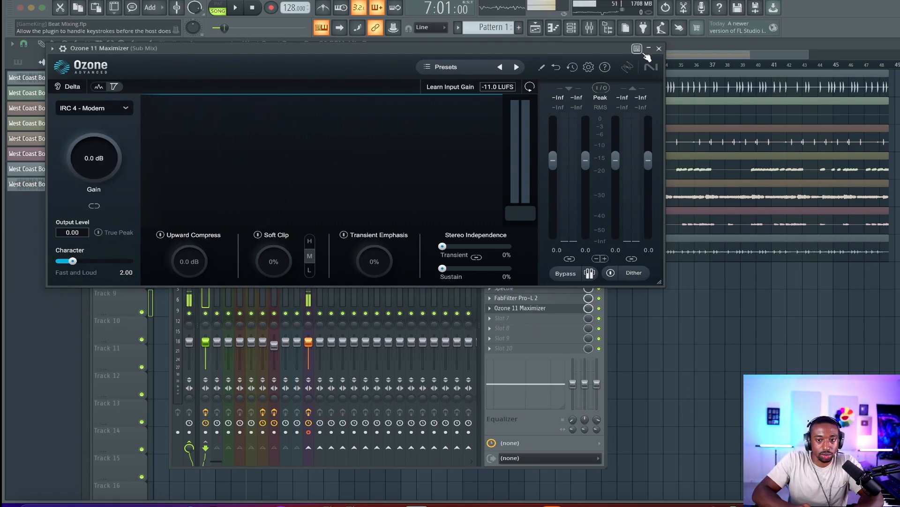
click(660, 49)
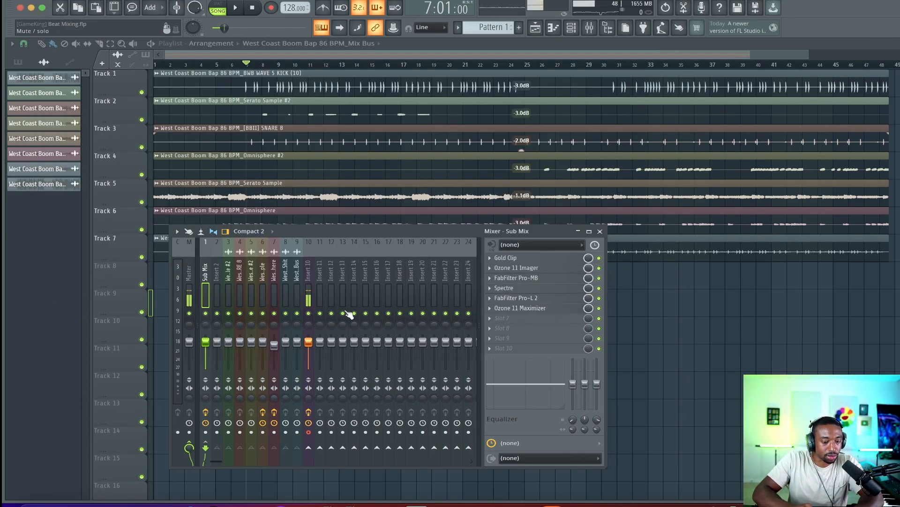
Play the beat, lower the Pro-L 2 gain to +0.3 dB, and close it
key(space)
click(544, 298)
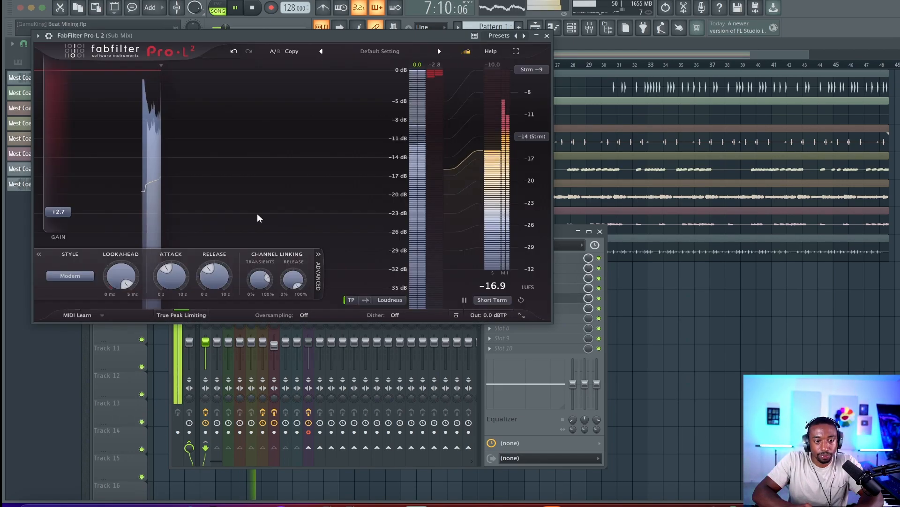
drag(84, 207, 84, 221)
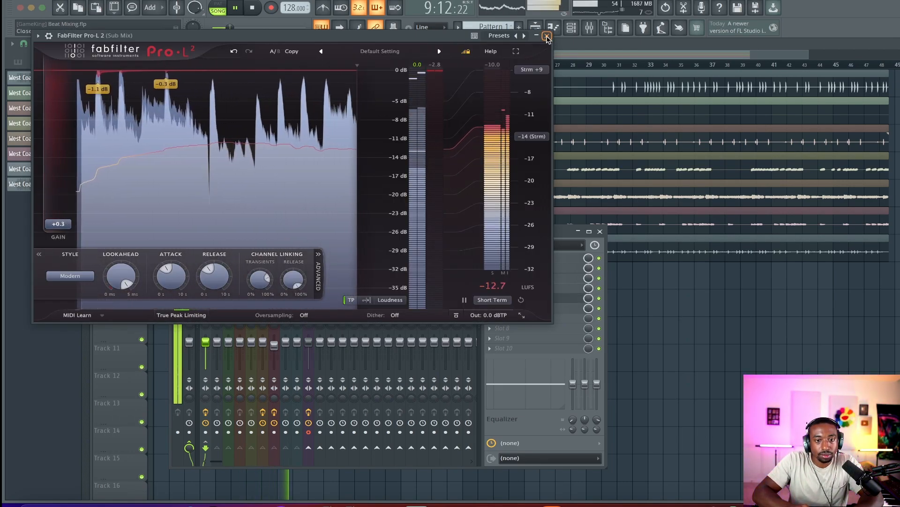
click(547, 35)
Reopen the Ozone Maximizer, raise its gain to +2.1 dB, and enable True Peak
click(519, 308)
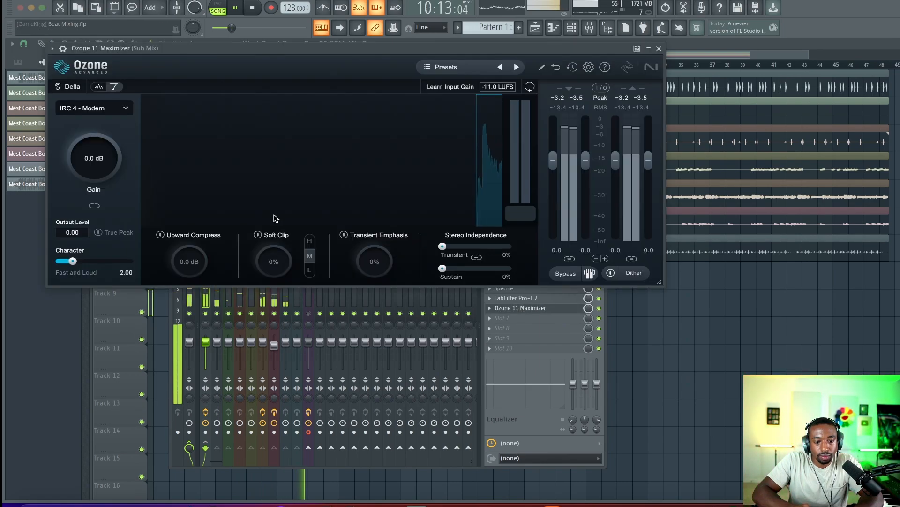
drag(95, 172, 96, 158)
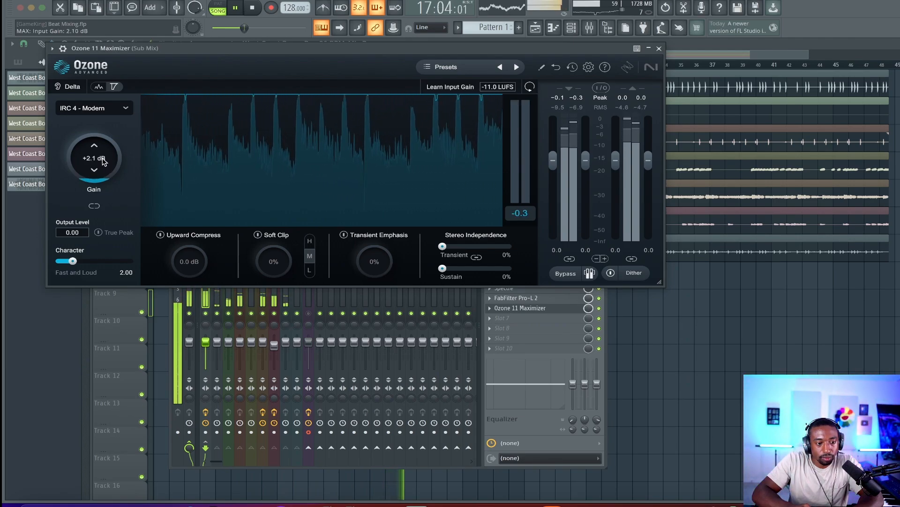
click(113, 232)
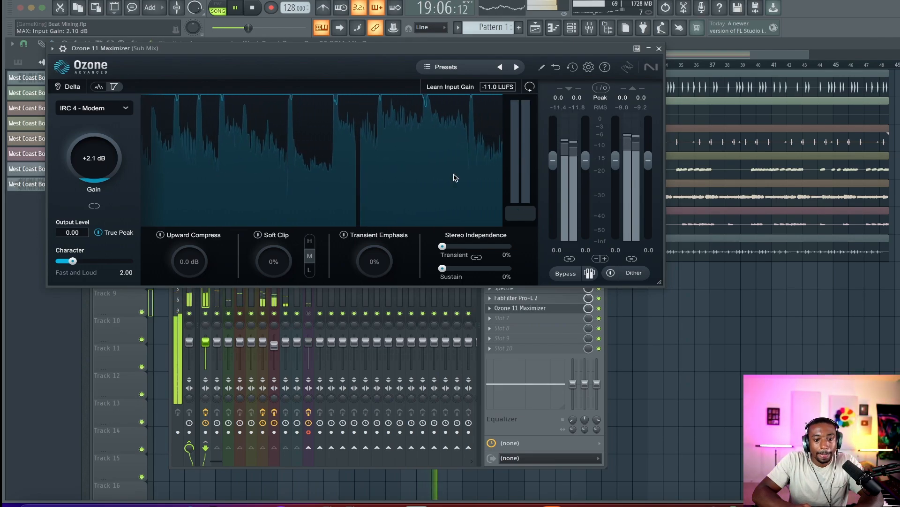
Set the Maximizer's Soft Clip to about 25%, close it, and stop playback
drag(274, 260, 271, 252)
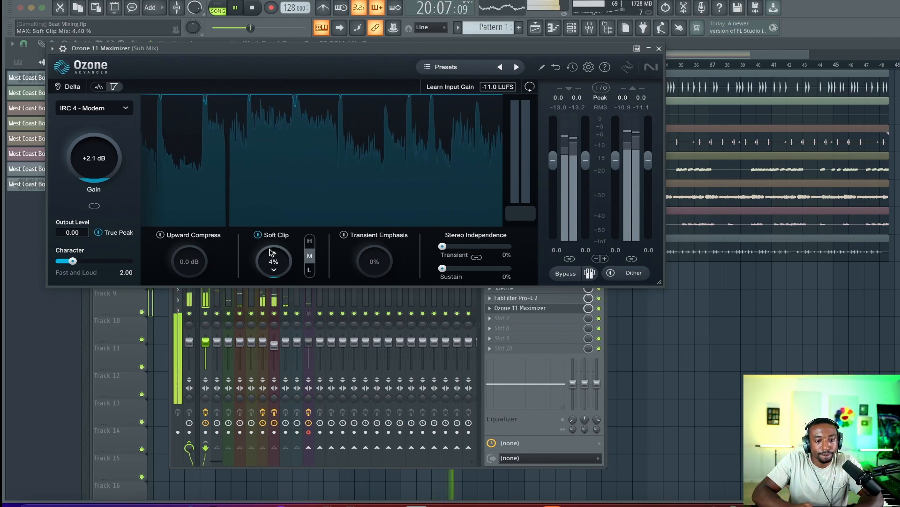
drag(296, 191, 301, 181)
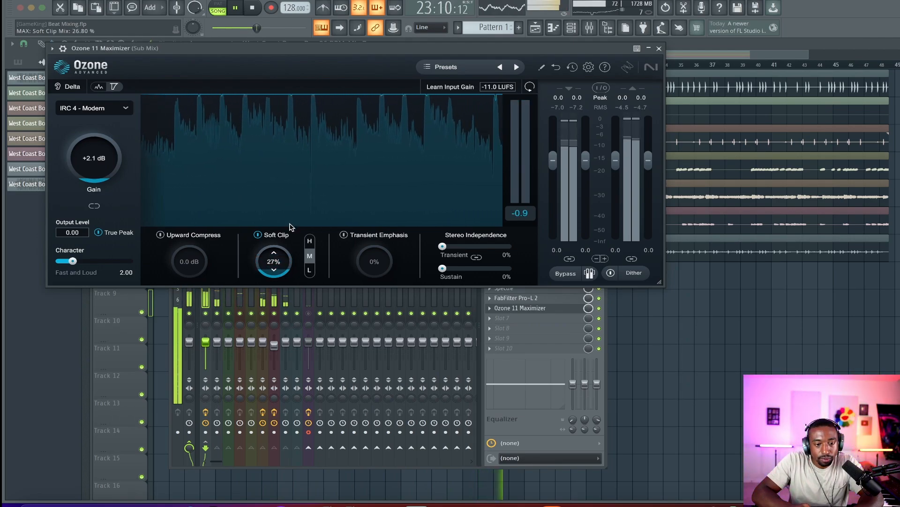
drag(274, 255, 274, 246)
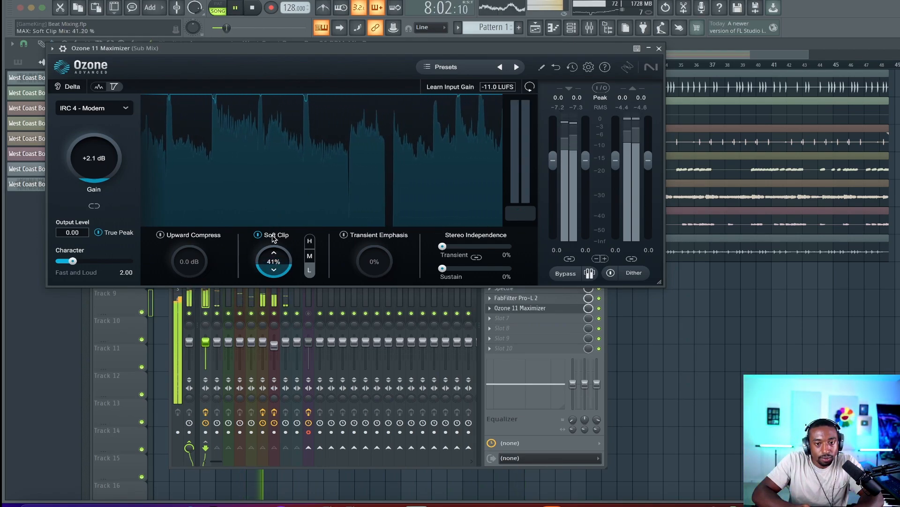
drag(272, 235, 274, 271)
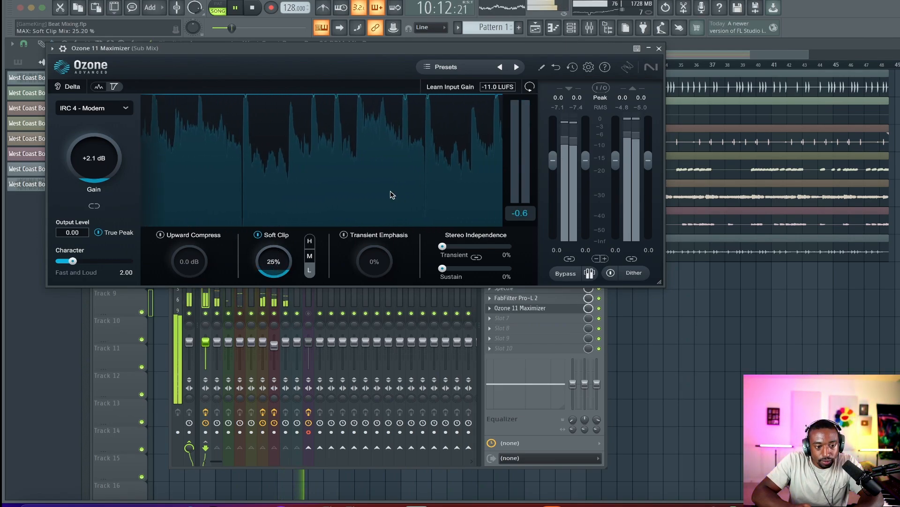
click(660, 49)
key(space)
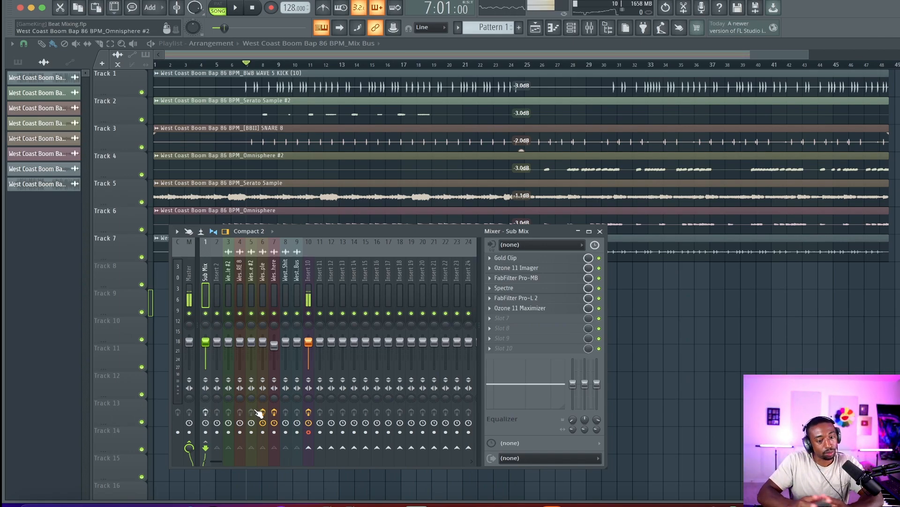
Play the beat, toggling Insert 10's effects and mute and the Sub Mix effects to compare
key(space)
click(308, 411)
click(308, 313)
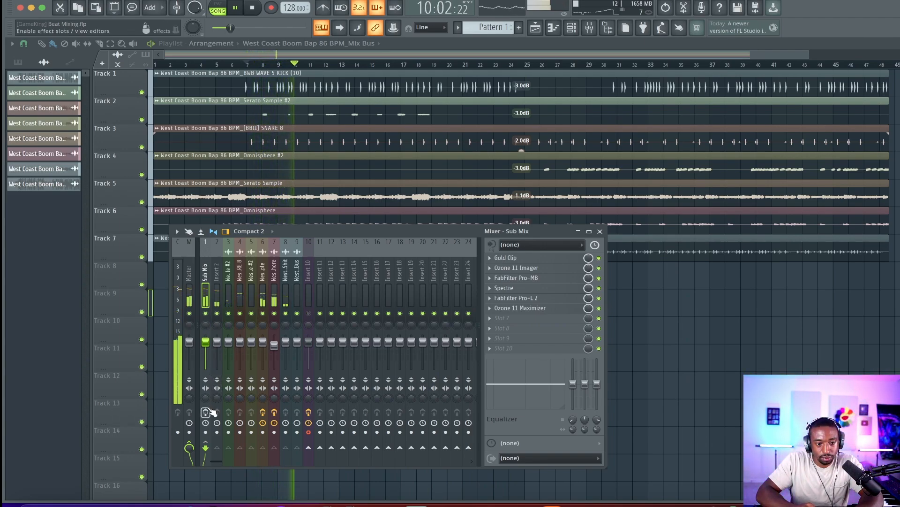
key(space)
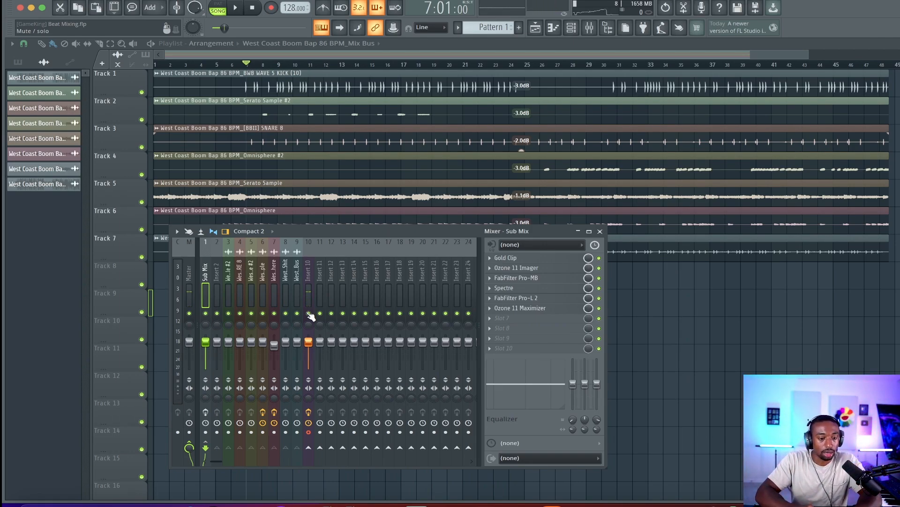
click(308, 313)
key(space)
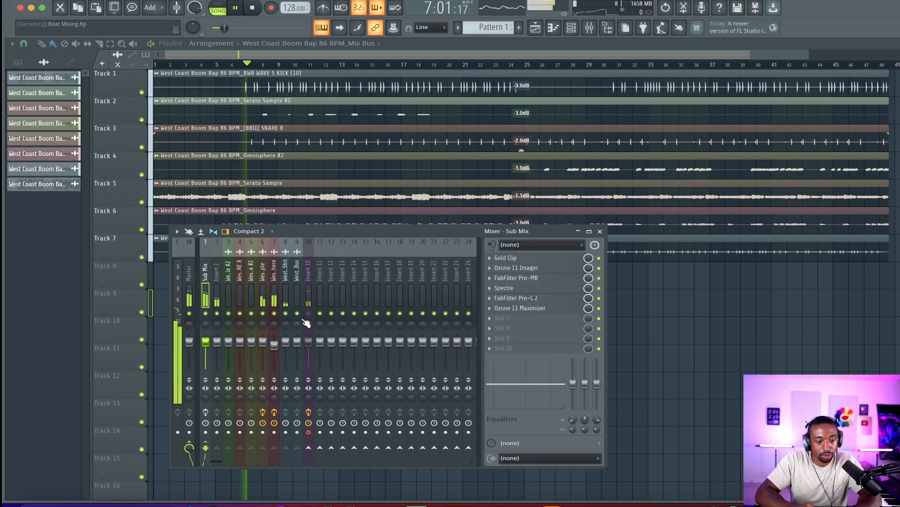
click(205, 412)
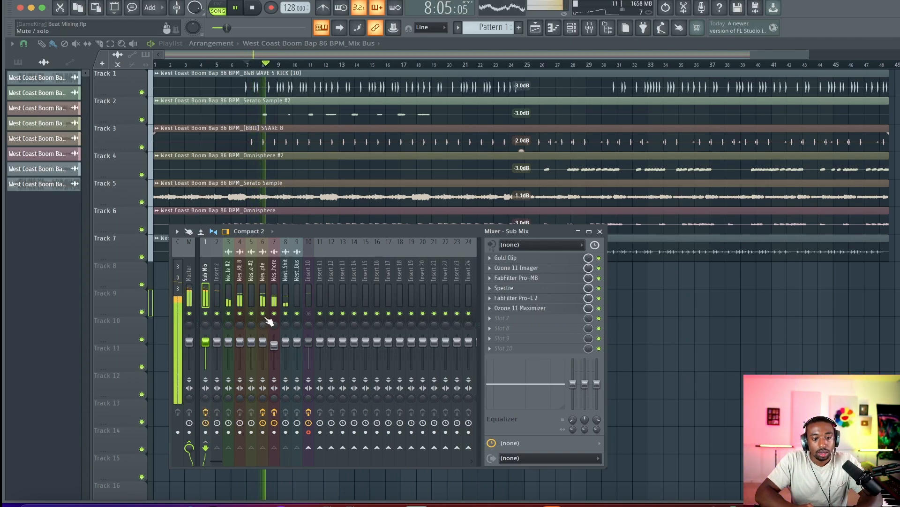
Reopen Pro-L 2 on the Sub Mix and toggle its advanced settings panel
click(514, 299)
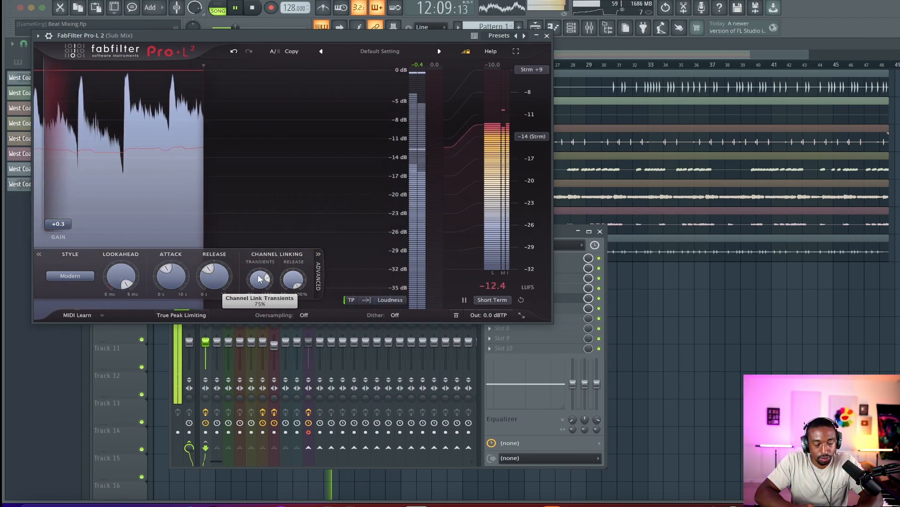
mouse_move(258, 279)
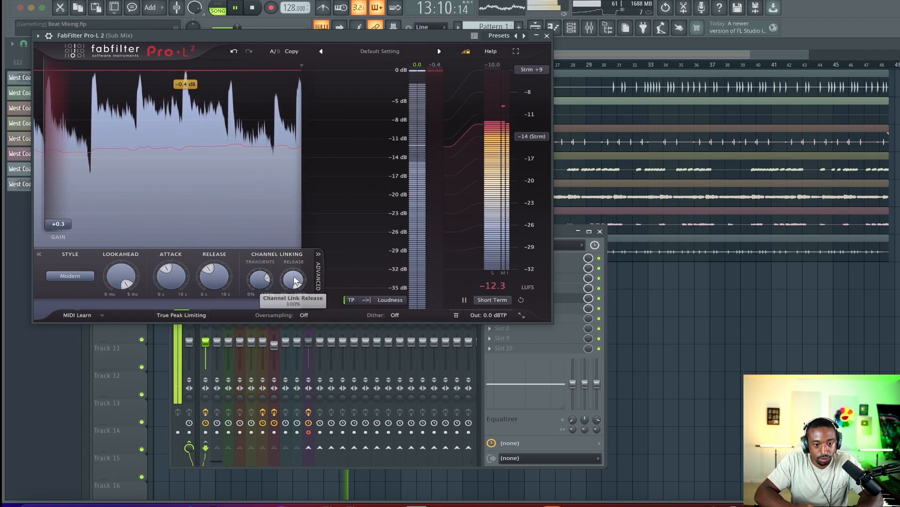
click(319, 254)
click(39, 264)
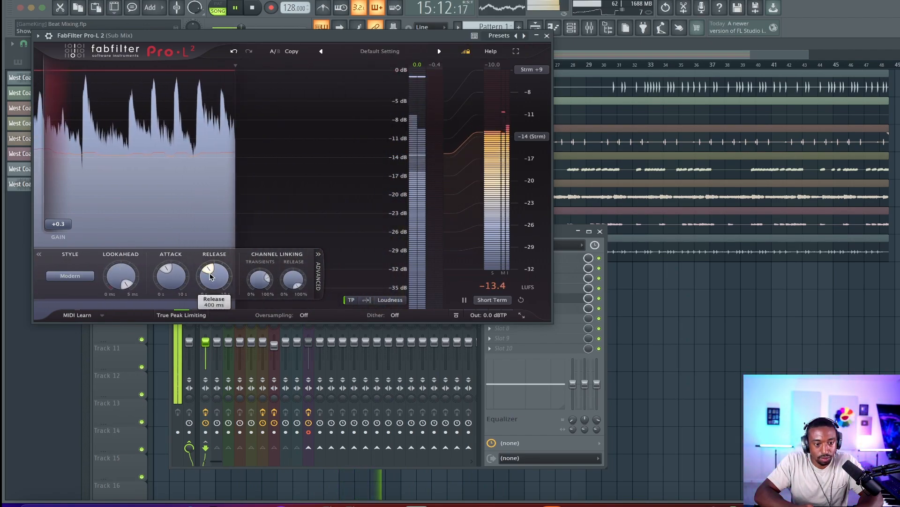
Lower the Channel Linking Transients amount in Pro-L 2 on the Sub Mix, then close the plugin
mouse_move(291, 280)
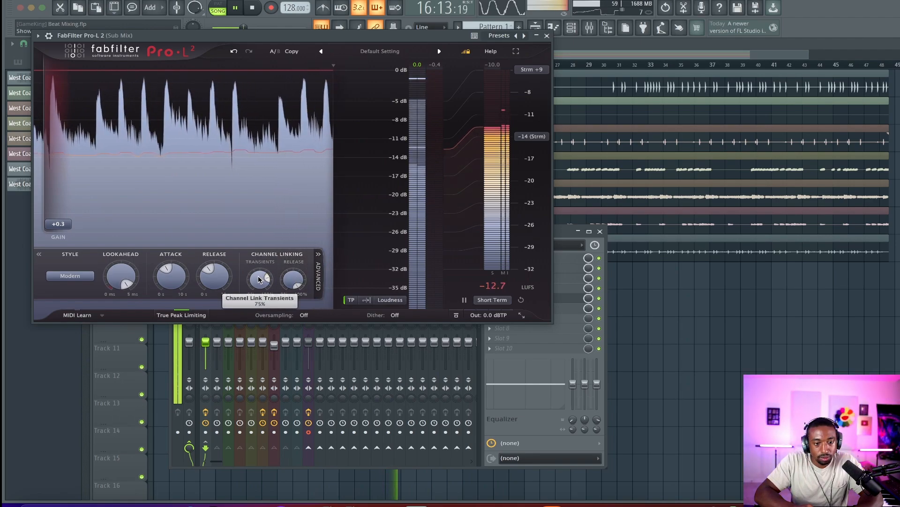
drag(260, 280, 228, 387)
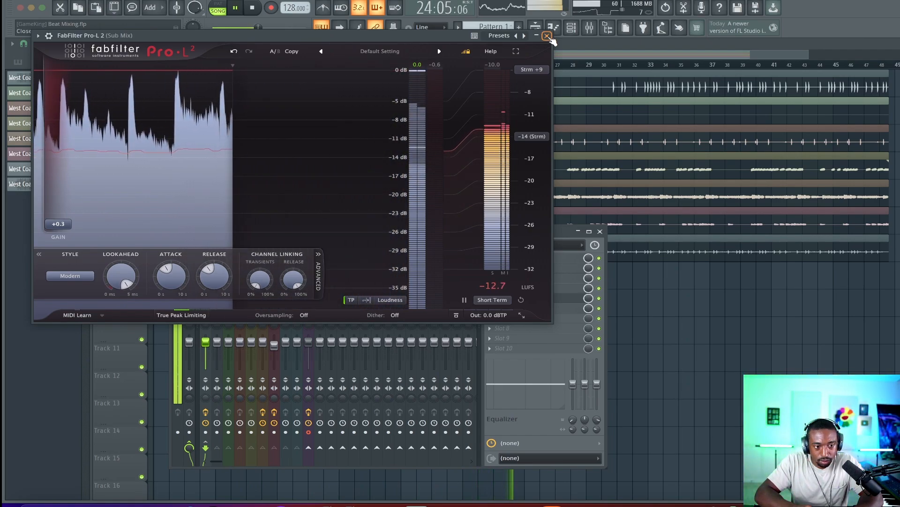
click(547, 37)
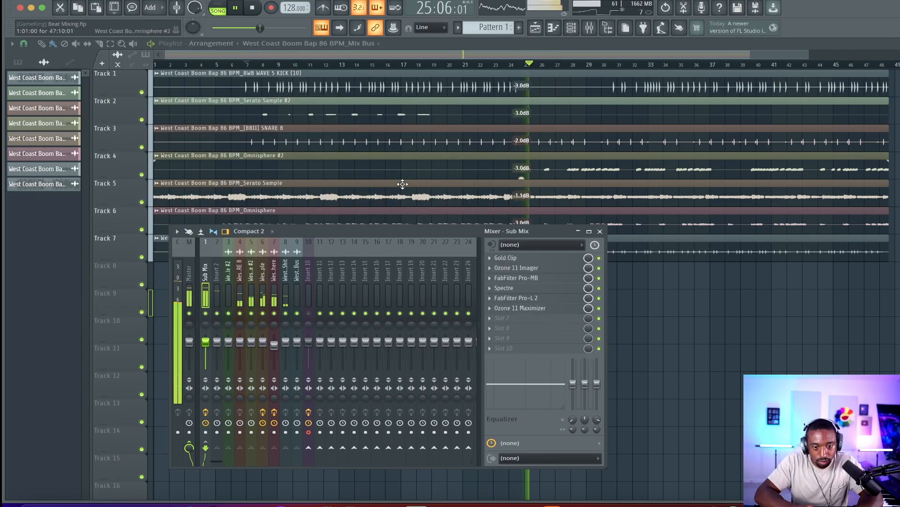
Stop playback, reopen Pro-L 2 on the Sub Mix to review its settings, and close it again
key(space)
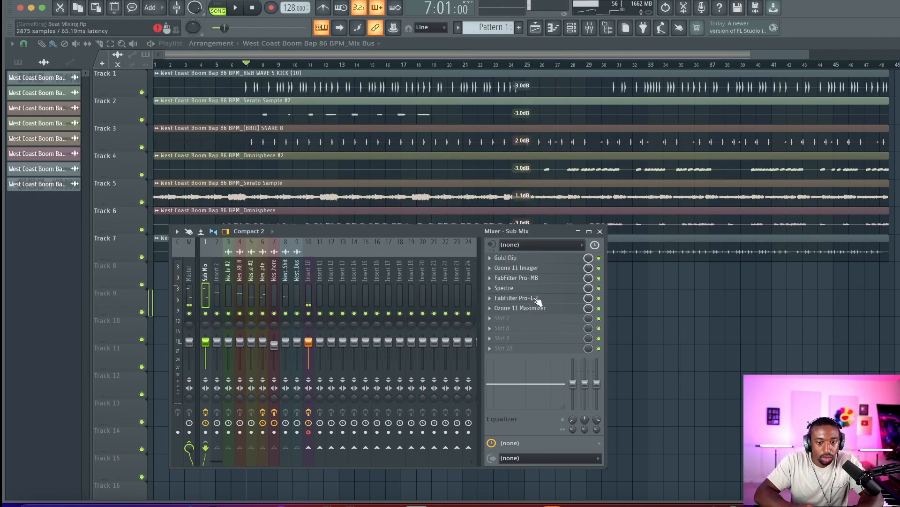
click(493, 302)
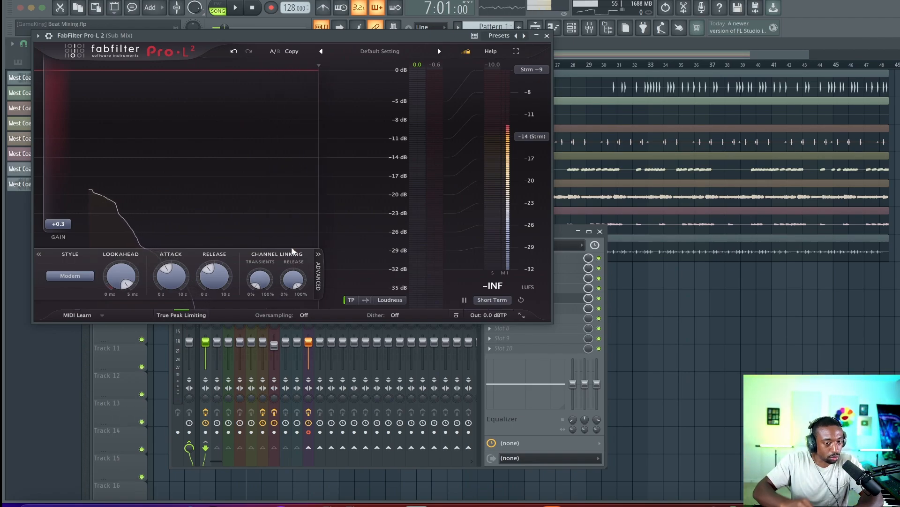
click(547, 36)
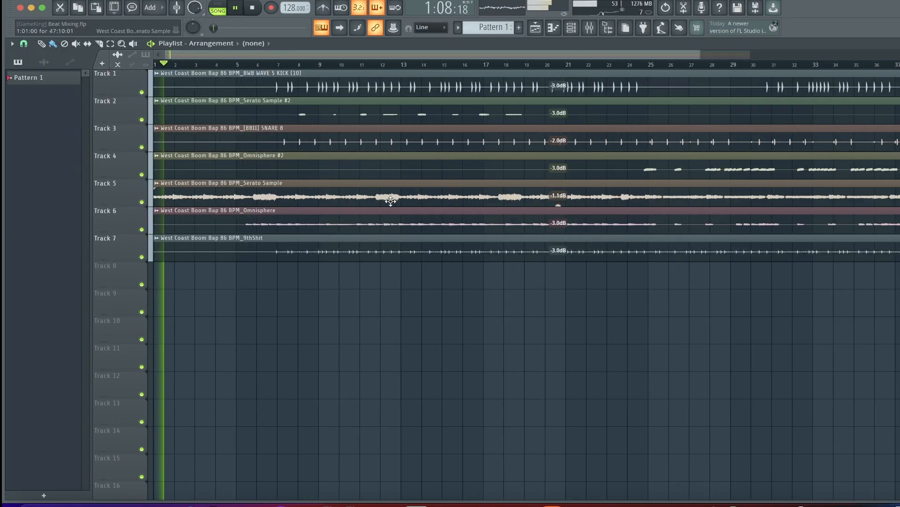
scroll(391, 201, down, 2)
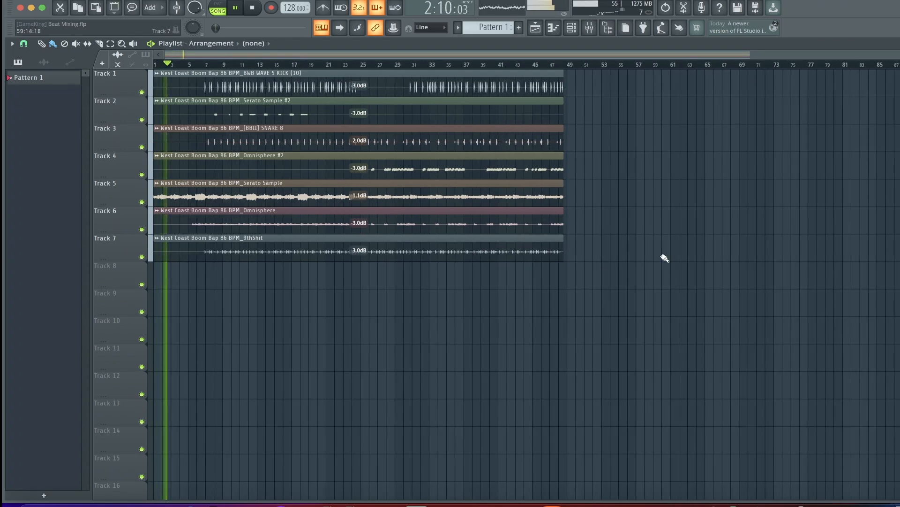